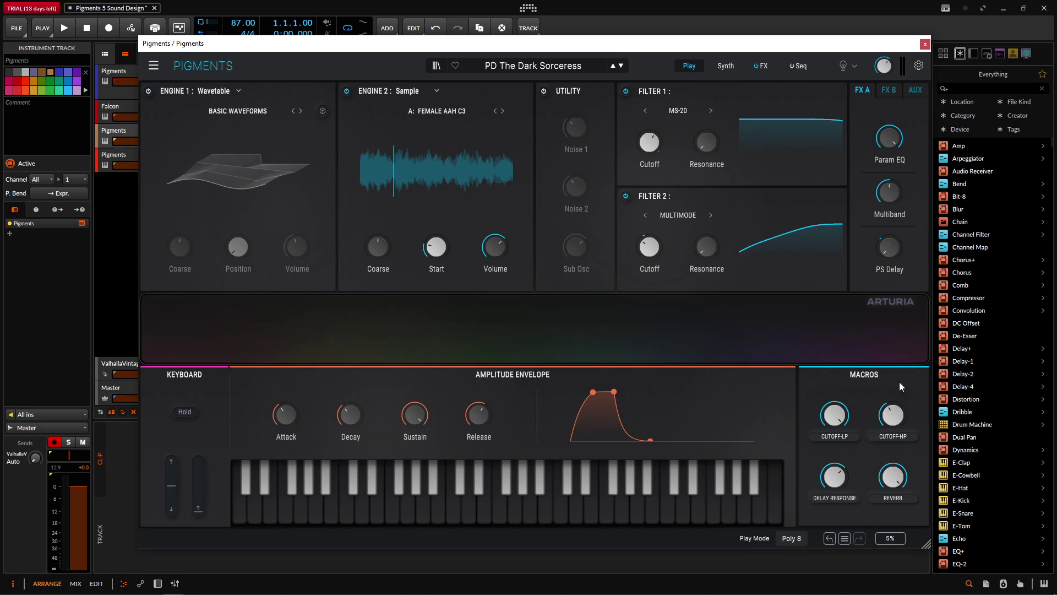
# Open the Default Pigments instance from the other Pigments track and arrange its window beside the PD The Dark Sorceress instance.
pyautogui.moveTo(839, 493)
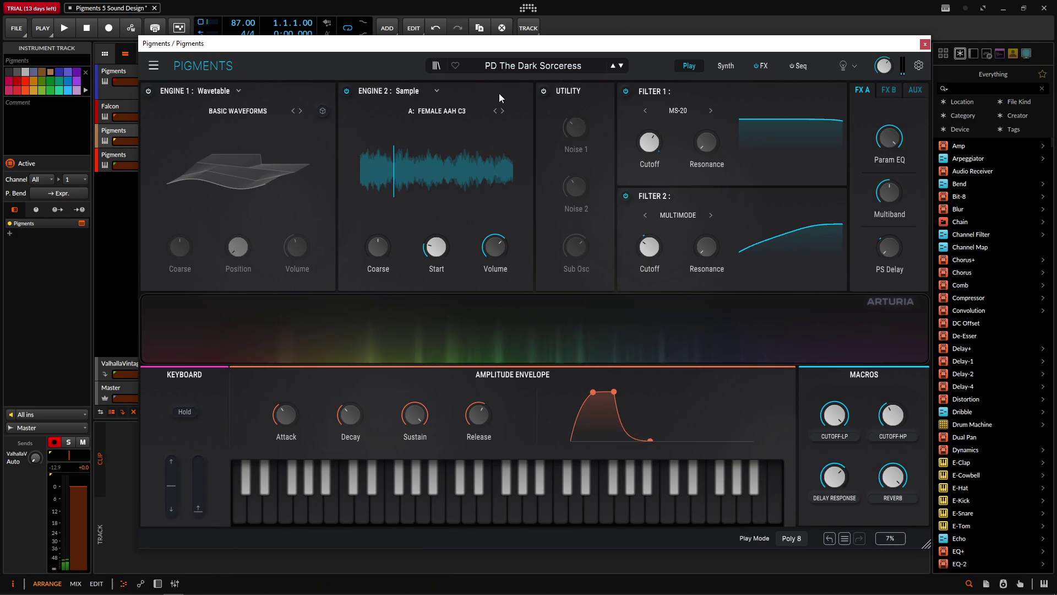
pyautogui.moveTo(491, 46); pyautogui.dragTo(538, 38)
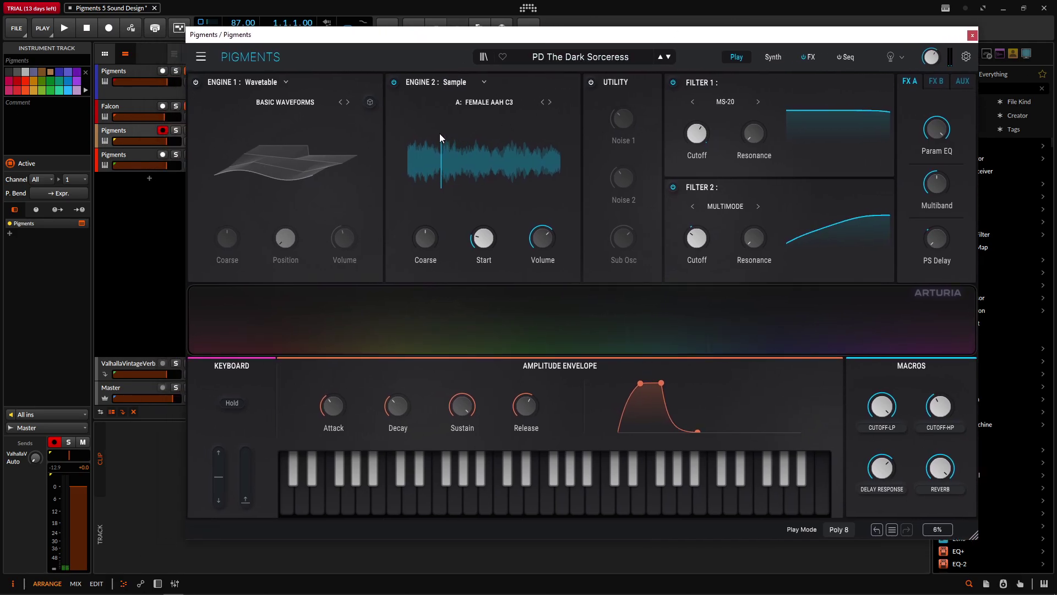
pyautogui.click(139, 155)
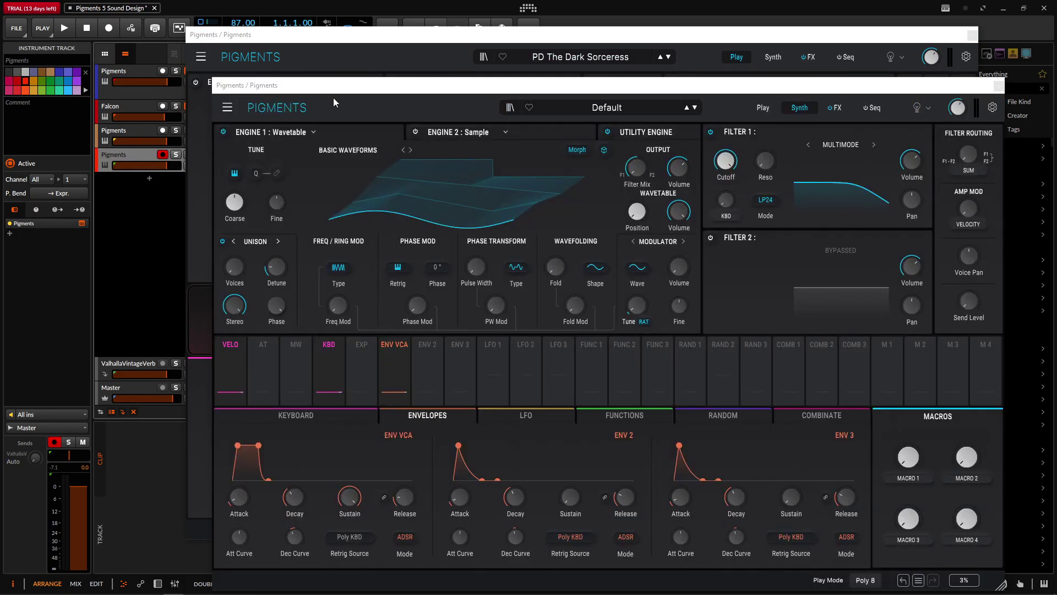
pyautogui.click(226, 110)
pyautogui.click(225, 110)
pyautogui.moveTo(609, 39); pyautogui.dragTo(438, 39)
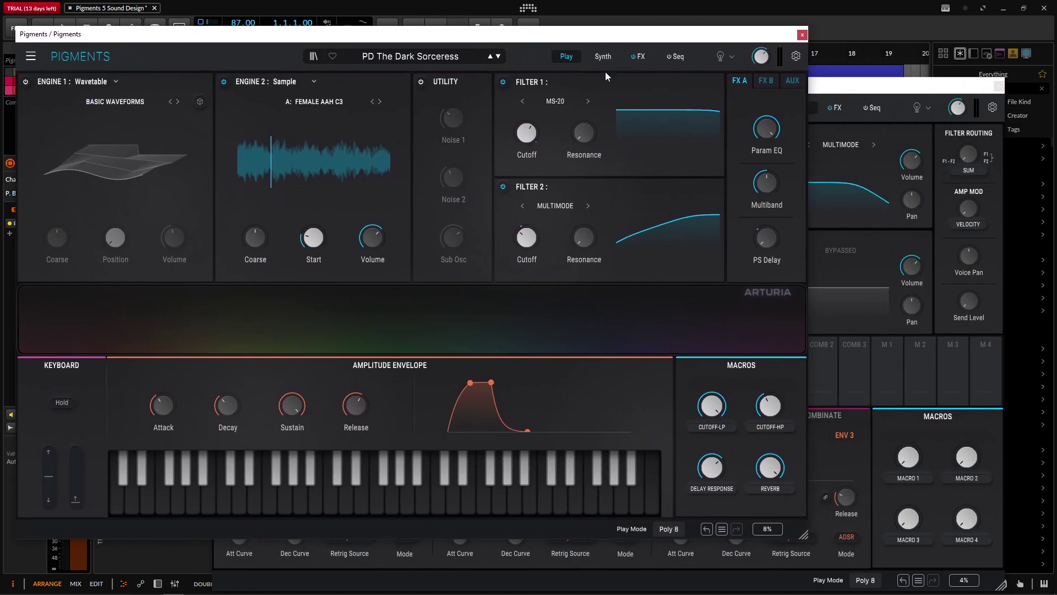
# Bypass all effects in the Dark Sorceress patch and show its Synth view.
pyautogui.click(604, 57)
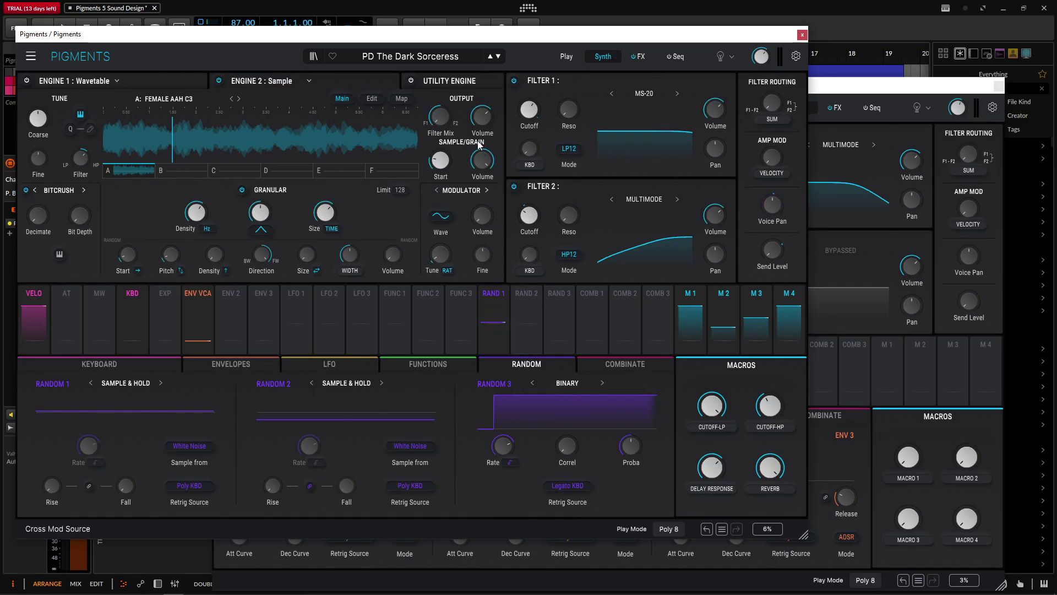
pyautogui.click(639, 57)
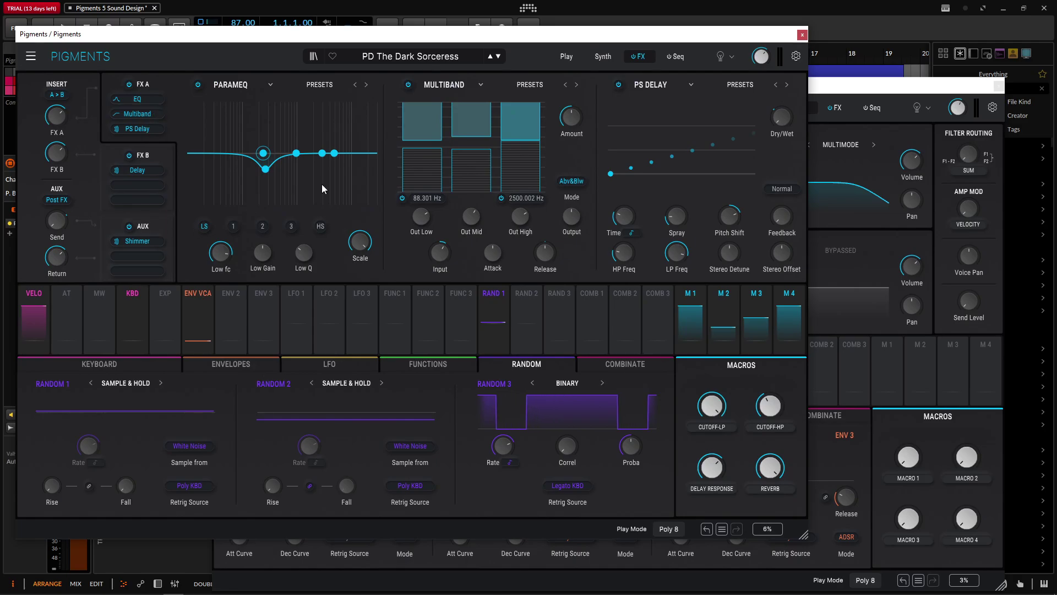
pyautogui.click(633, 57)
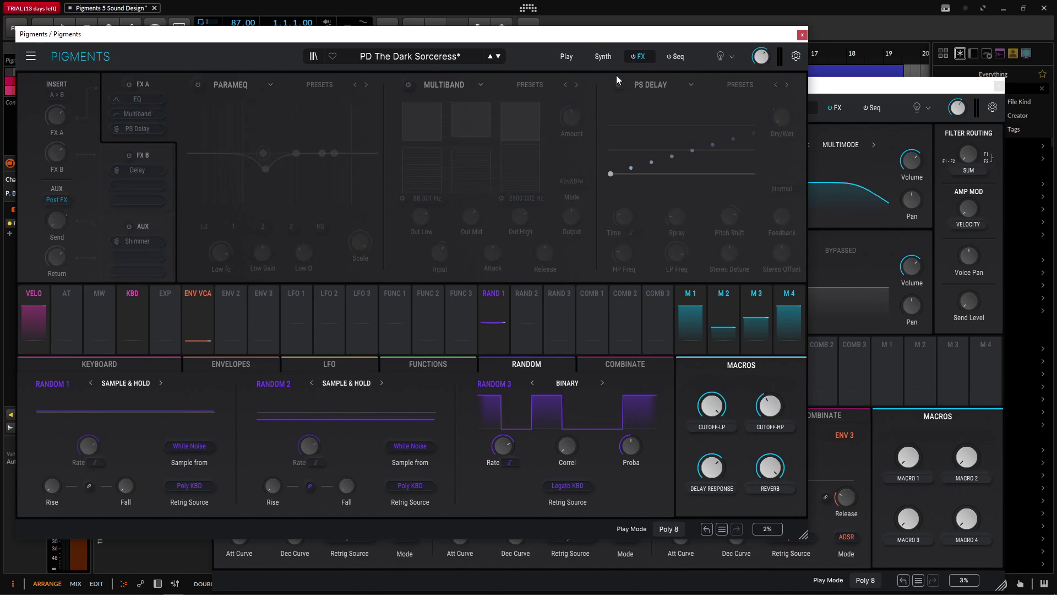
pyautogui.click(603, 57)
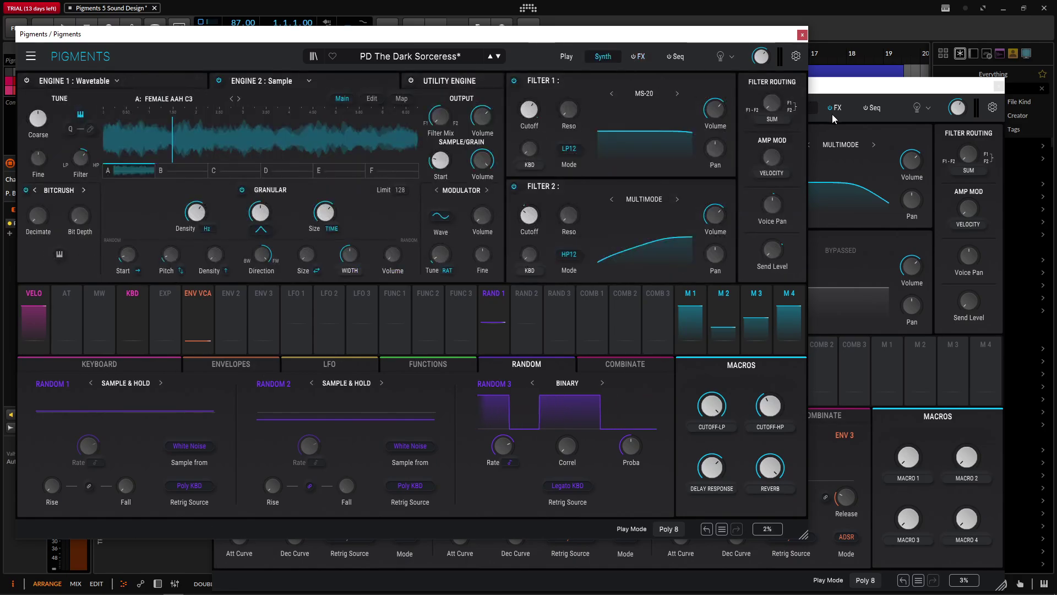
# In the Default patch, switch off the Wavetable Engine 1 and switch on the Sample Engine 2.
pyautogui.click(822, 88)
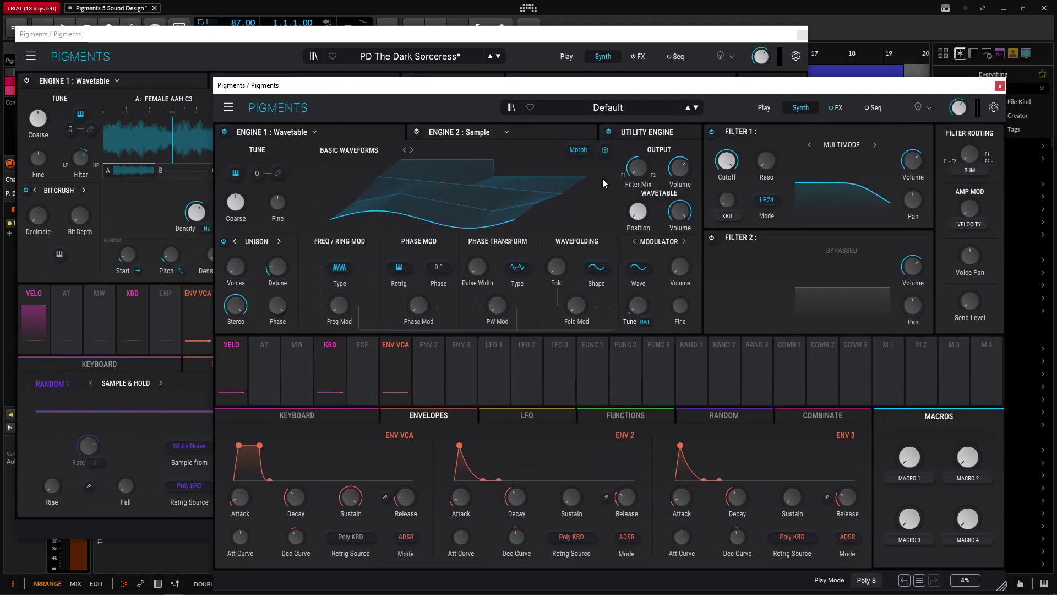
pyautogui.click(224, 132)
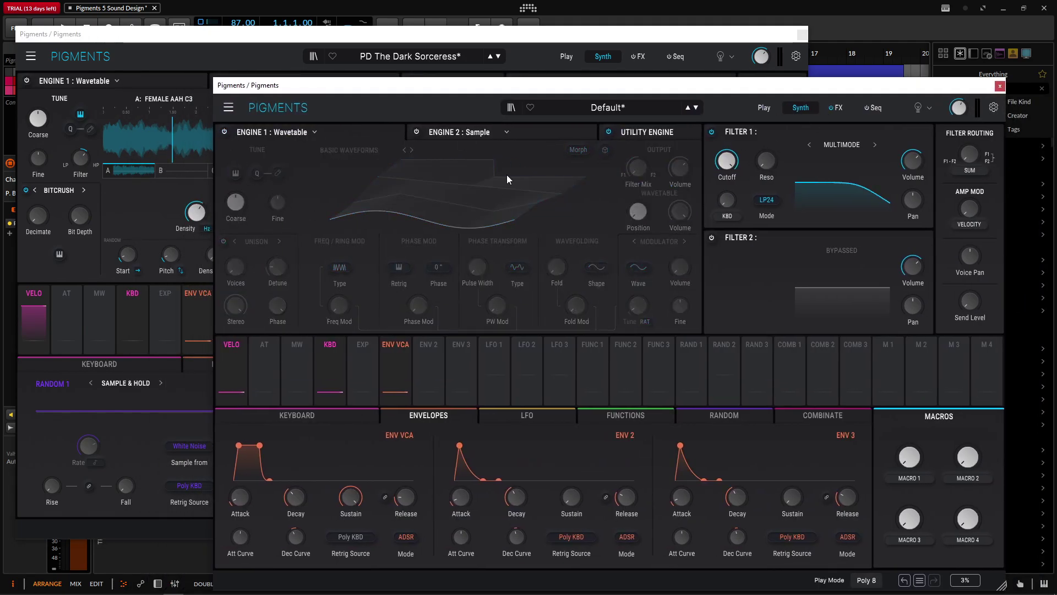
pyautogui.click(417, 132)
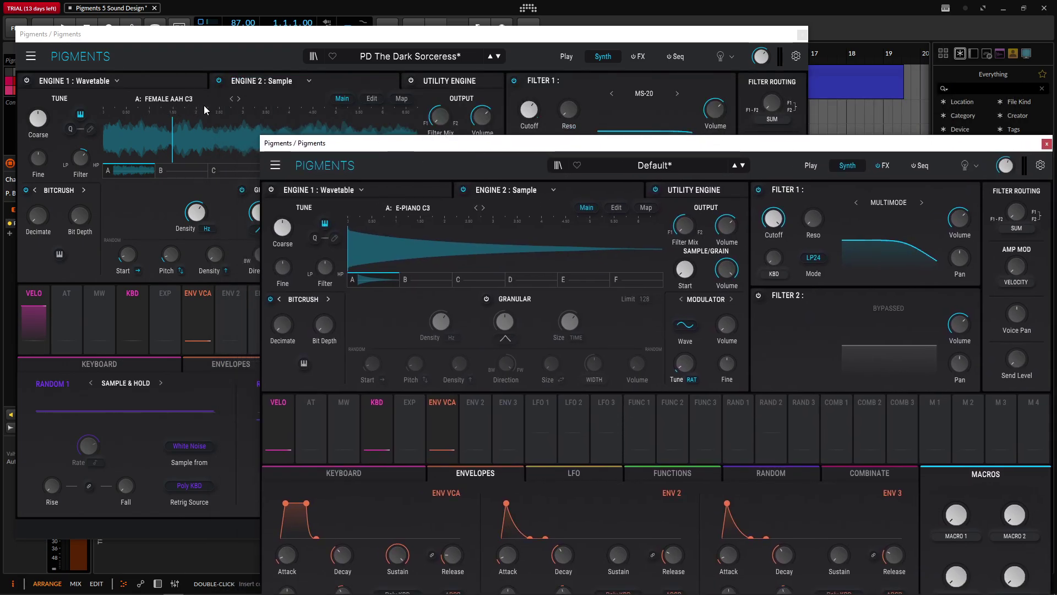
# Load the Female Aah C3 sample from the Pigments 5 category into slot A of the Default patch's Engine 2.
pyautogui.click(409, 209)
pyautogui.scroll(-3, 413, 311)
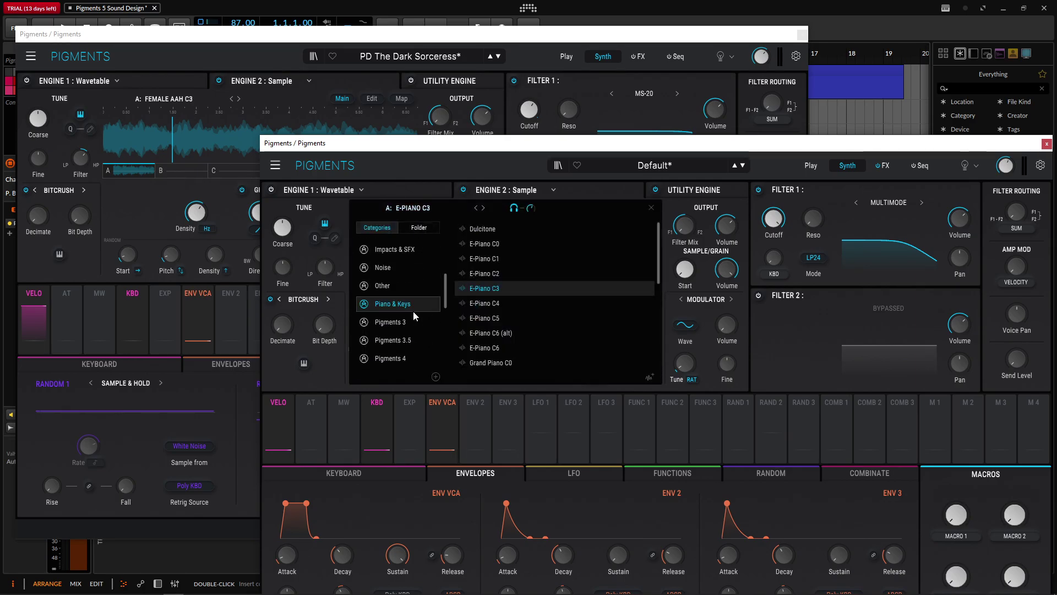
pyautogui.click(404, 318)
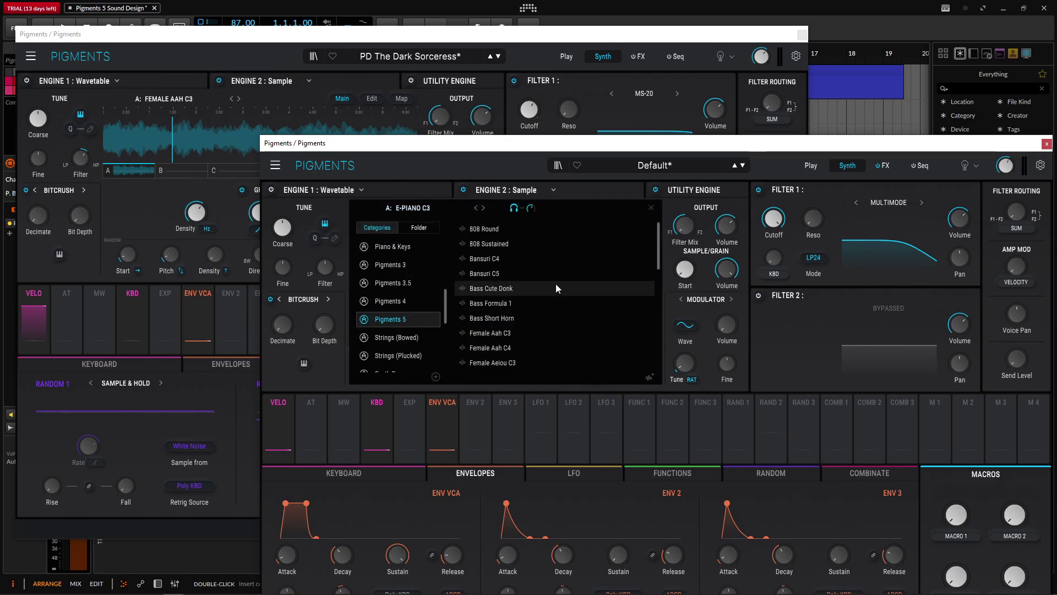
pyautogui.scroll(-3, 556, 283)
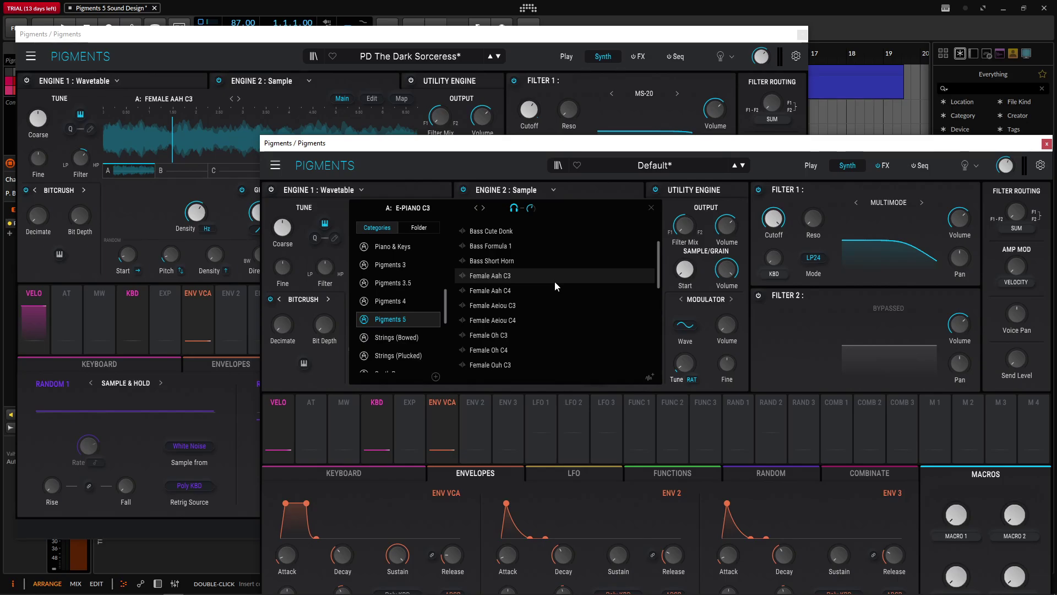
pyautogui.doubleClick(514, 277)
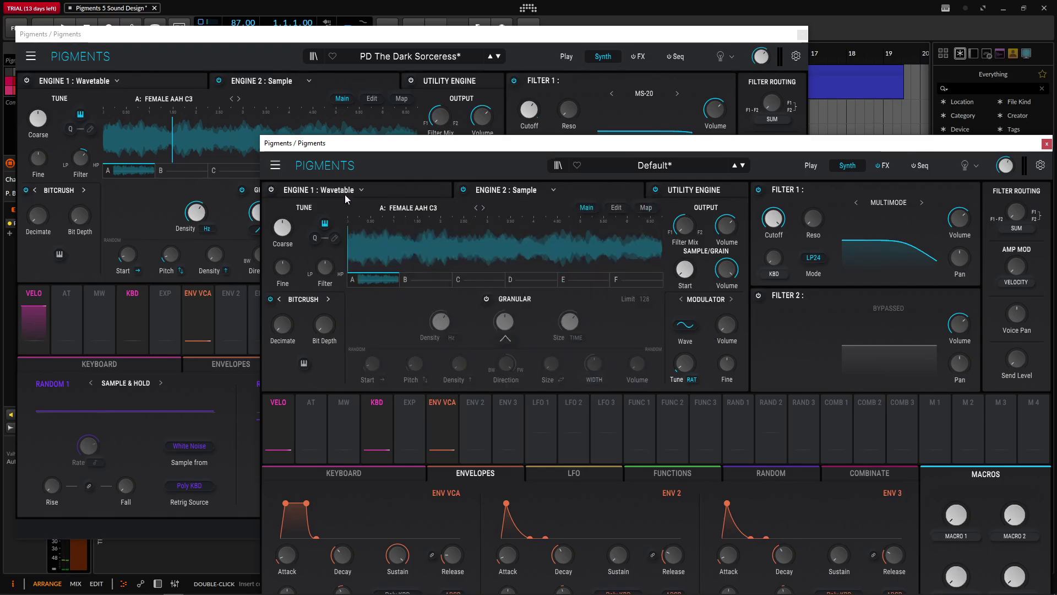
# Set the Default patch's Engine 2 sample start to about 0.224.
pyautogui.moveTo(511, 138); pyautogui.dragTo(478, 286)
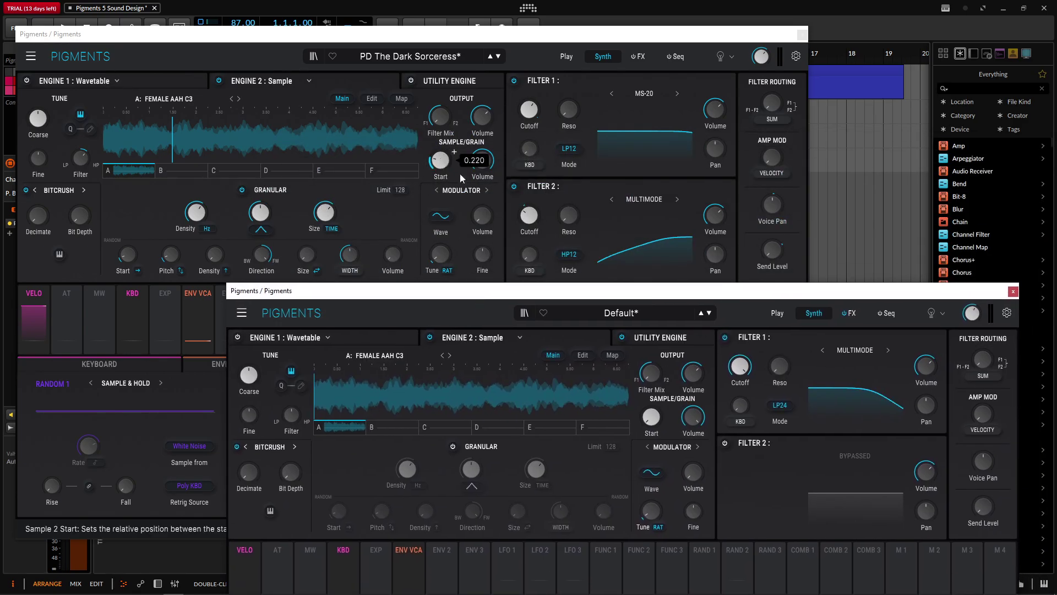
pyautogui.moveTo(686, 292); pyautogui.dragTo(649, 157)
pyautogui.moveTo(615, 283); pyautogui.dragTo(615, 277)
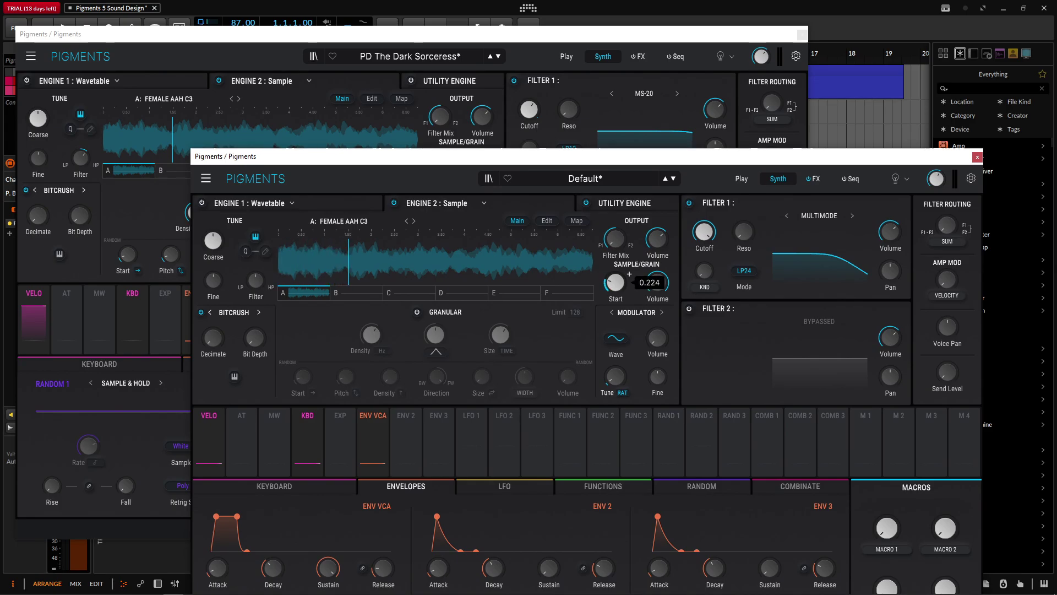
# Enable granular mode in the Default patch's Engine 2 and compare its grain settings with the Dark Sorceress patch.
pyautogui.moveTo(435, 160); pyautogui.dragTo(504, 279)
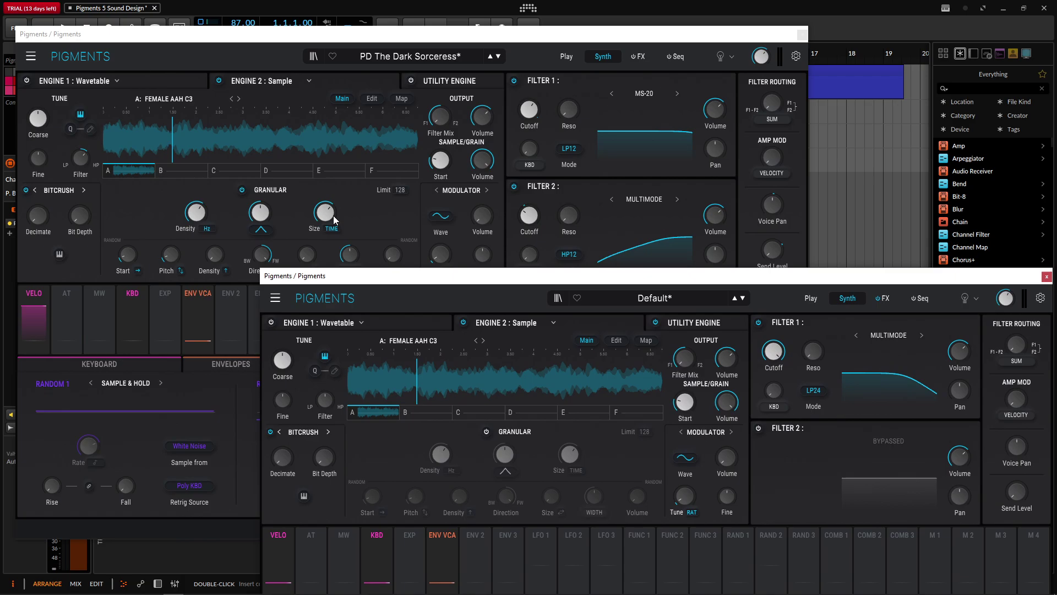
pyautogui.click(486, 432)
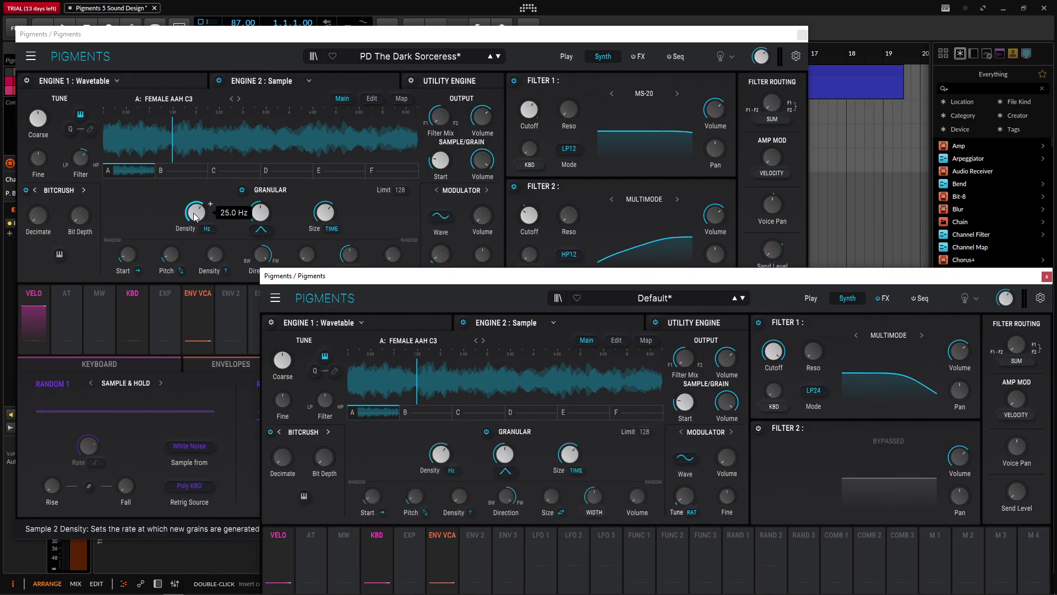
pyautogui.moveTo(408, 275); pyautogui.dragTo(402, 319)
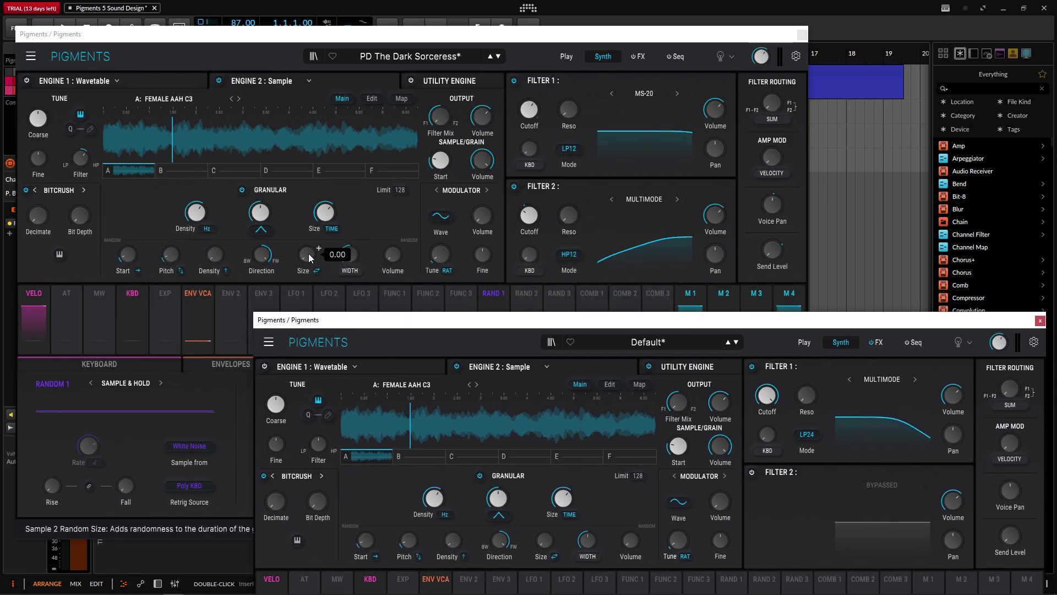
pyautogui.moveTo(468, 320); pyautogui.dragTo(315, 153)
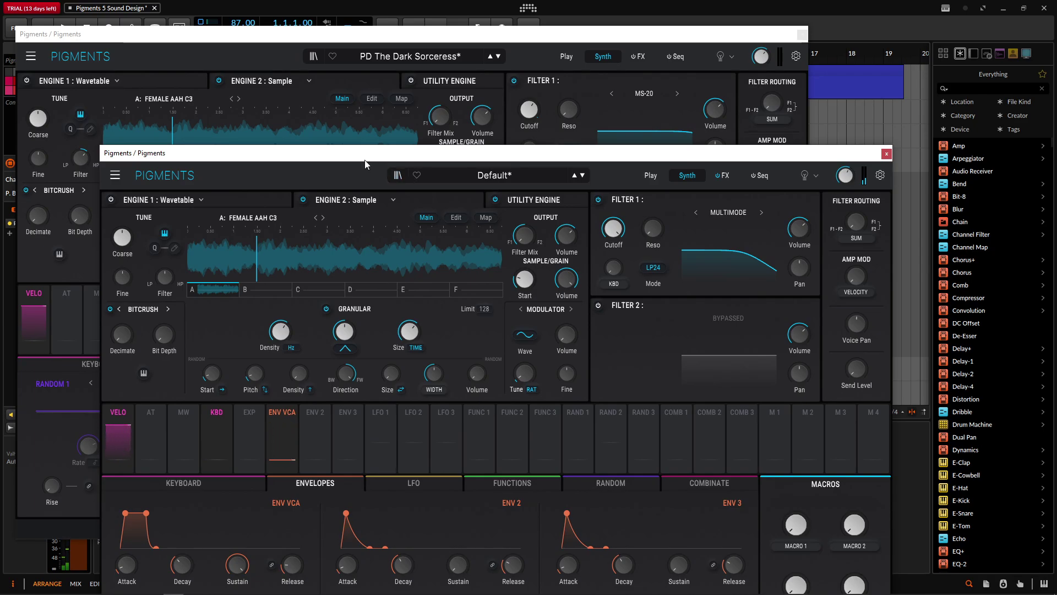
# Lengthen the Default patch's ENV VCA attack, using the Dark Sorceress patch's envelope as reference.
pyautogui.moveTo(364, 160); pyautogui.dragTo(547, 84)
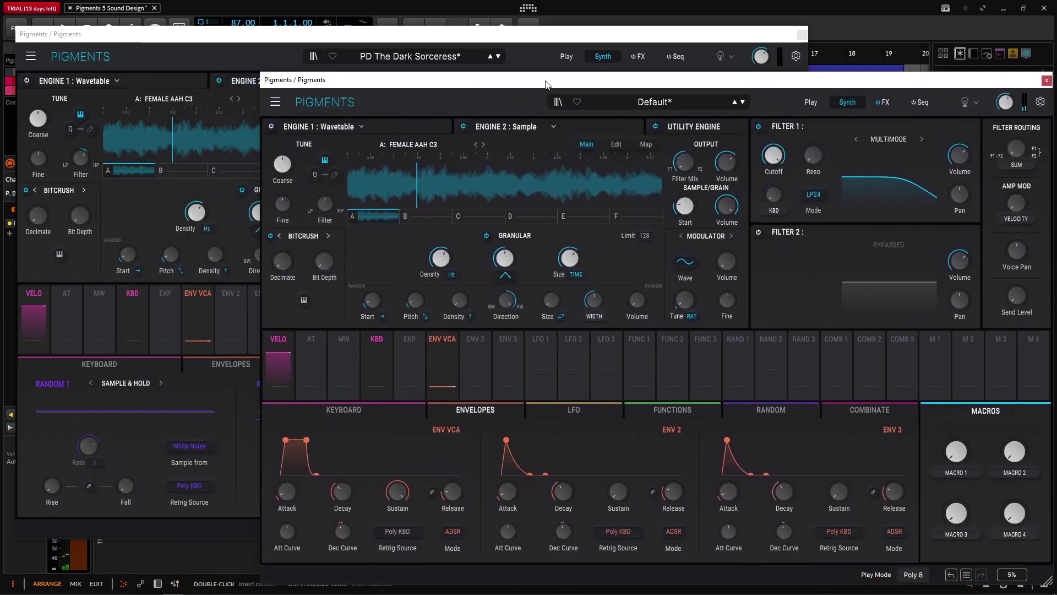
pyautogui.click(234, 366)
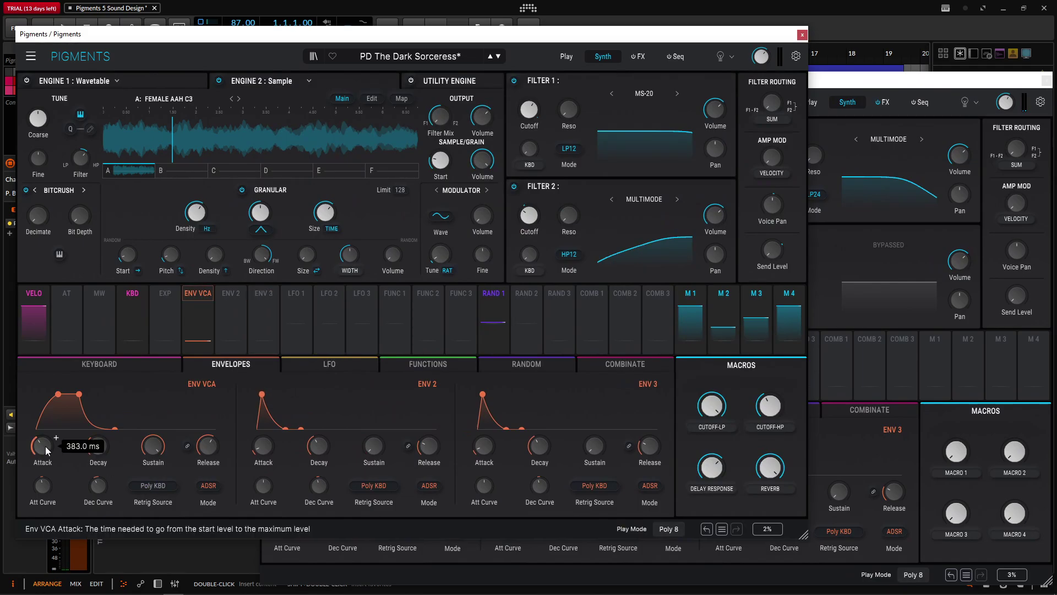
pyautogui.click(877, 83)
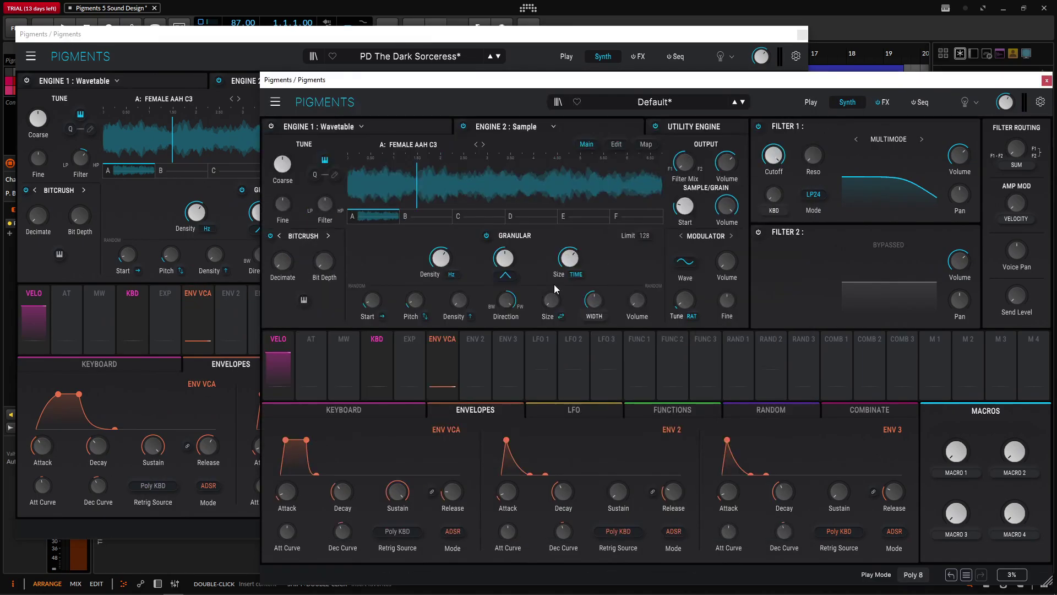
pyautogui.moveTo(301, 480); pyautogui.dragTo(300, 483)
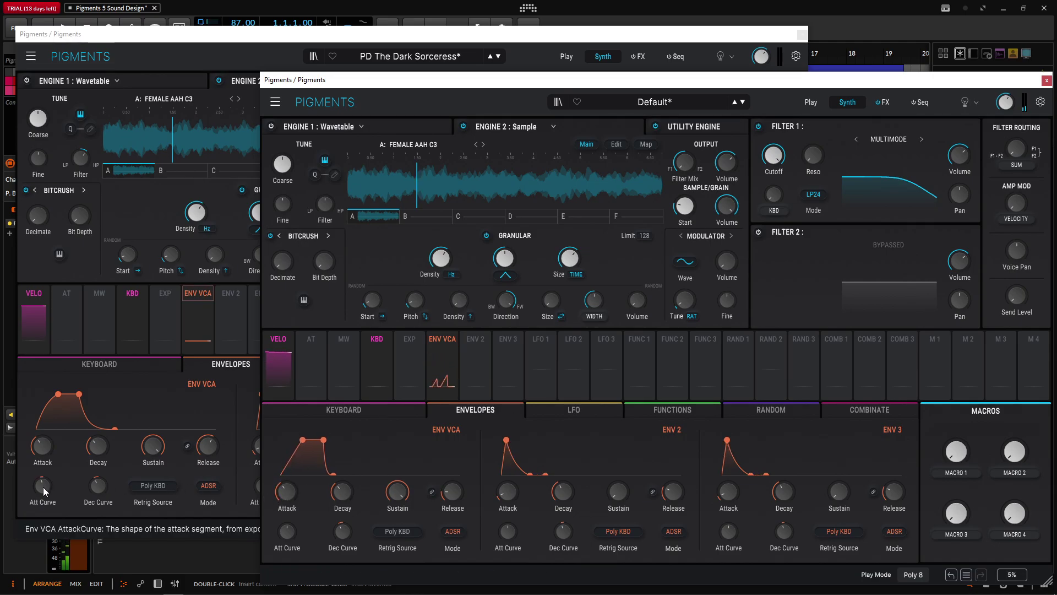
# Bend the Default patch's ENV VCA attack curve into a rounded rise and lengthen the envelope's release.
pyautogui.moveTo(287, 530); pyautogui.dragTo(287, 537)
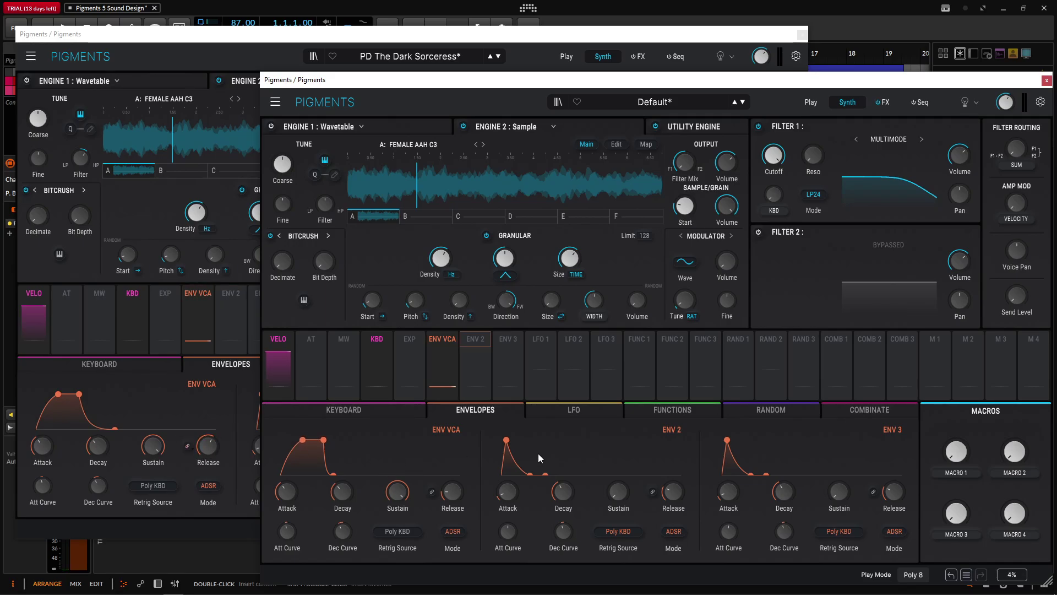
pyautogui.moveTo(453, 492); pyautogui.dragTo(466, 483)
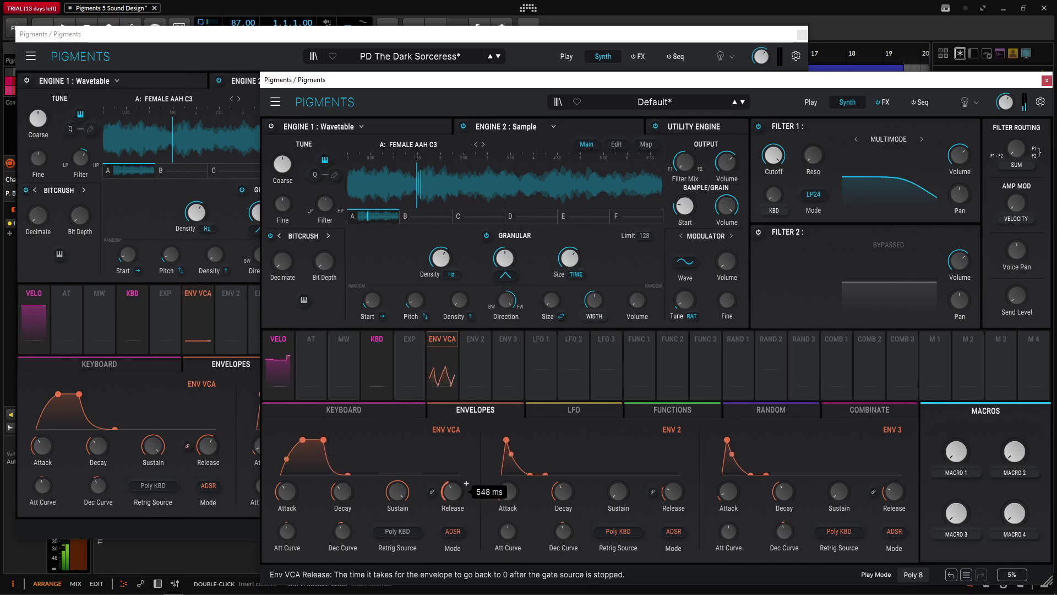
pyautogui.scroll(4, 466, 483)
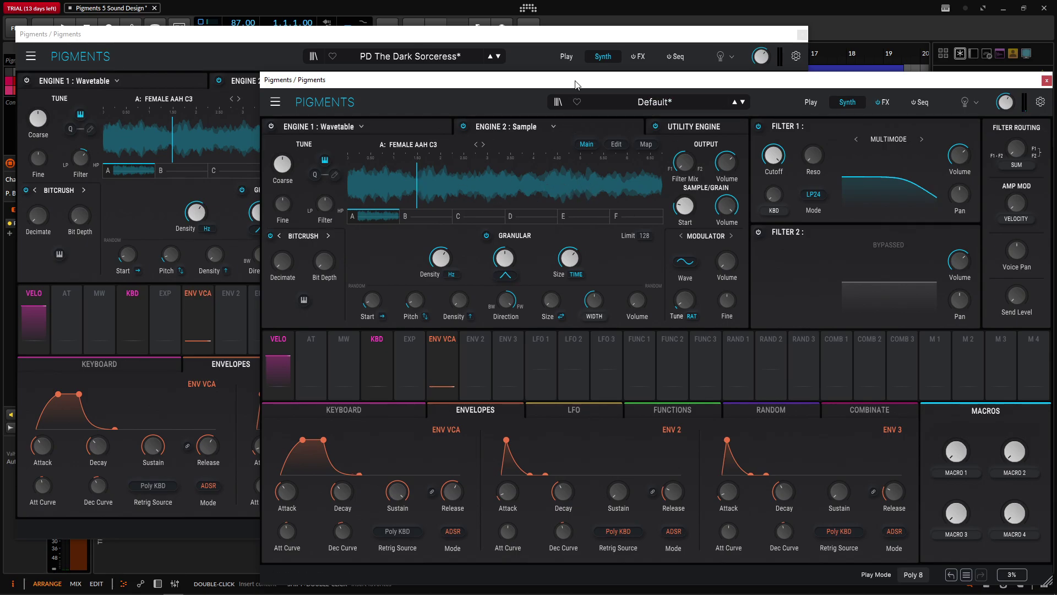
# Change the Default patch's Filter 1 to the MS-20 type and lower its cutoff to about 1172 Hz.
pyautogui.moveTo(576, 84); pyautogui.dragTo(354, 281)
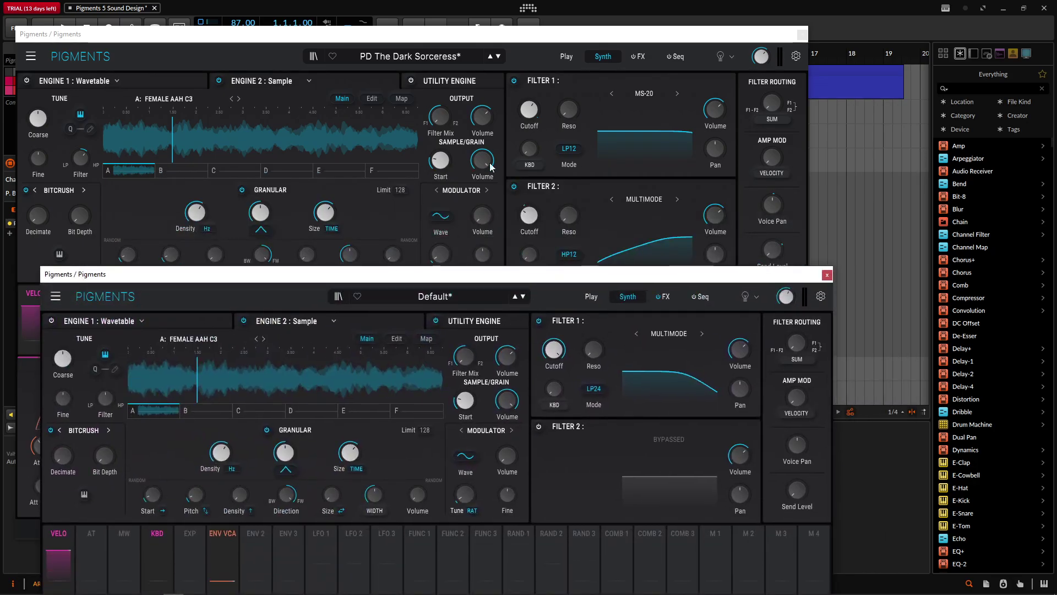
pyautogui.click(702, 335)
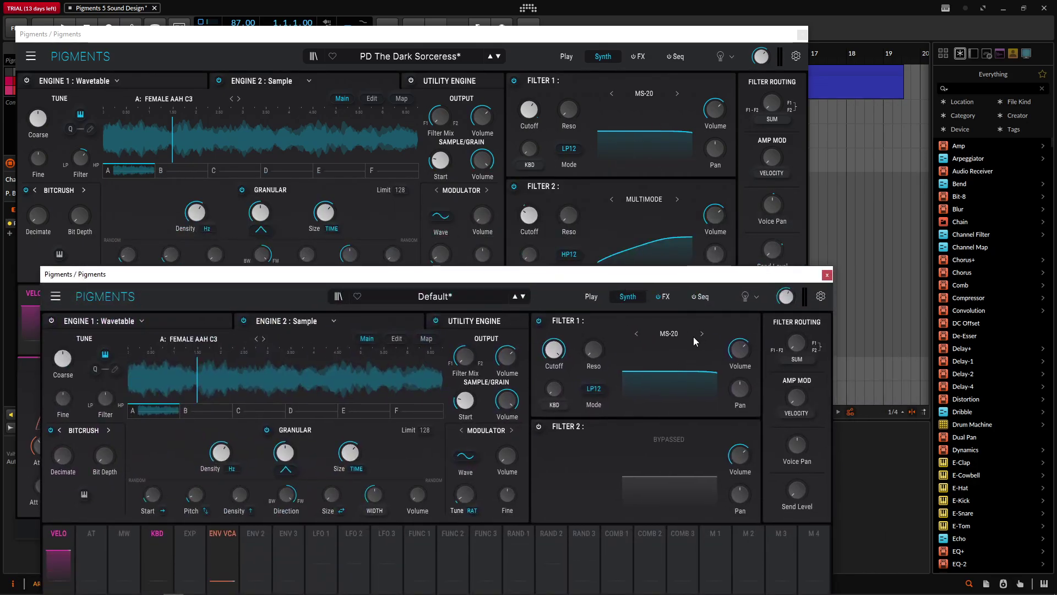
pyautogui.click(532, 114)
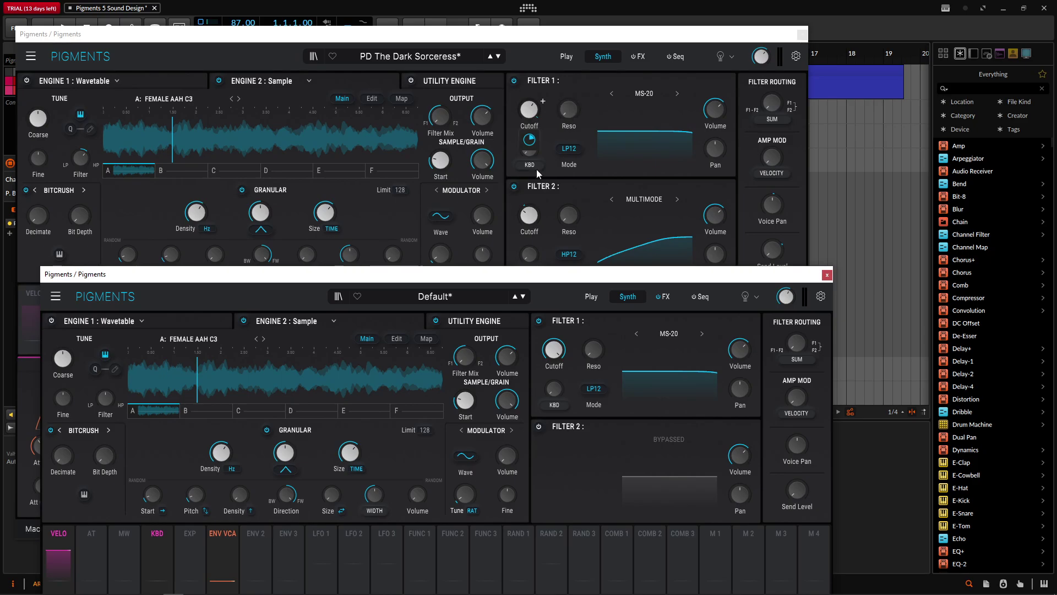
pyautogui.moveTo(553, 350); pyautogui.dragTo(554, 359)
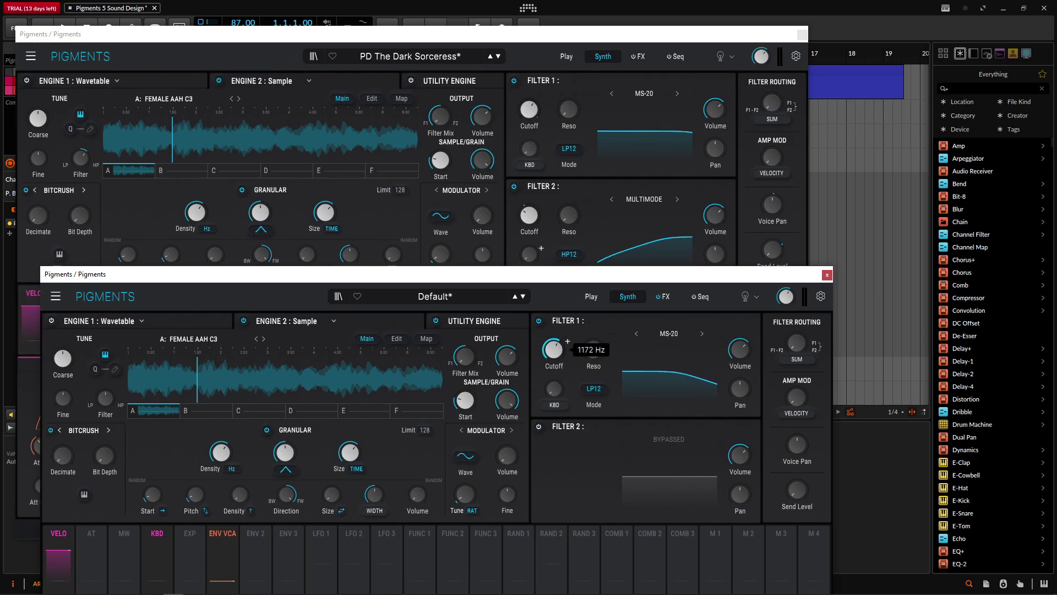
# Assign Macro 1 to the Default patch's Filter 1 cutoff with a modulation amount of about 0.35.
pyautogui.moveTo(588, 286); pyautogui.dragTo(573, 459)
pyautogui.moveTo(692, 458); pyautogui.dragTo(671, 93)
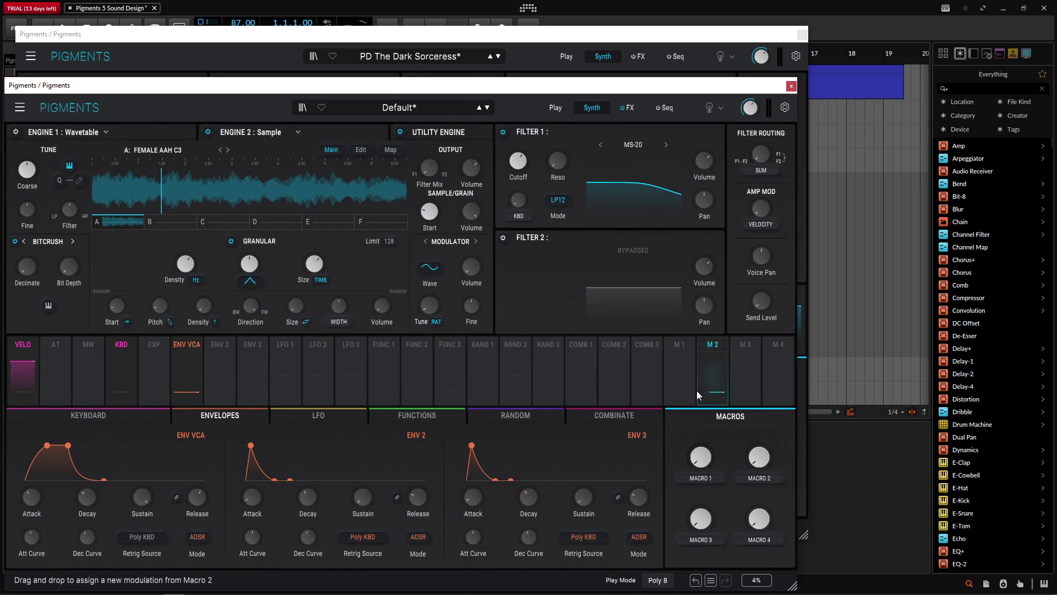
pyautogui.moveTo(604, 270); pyautogui.dragTo(531, 176)
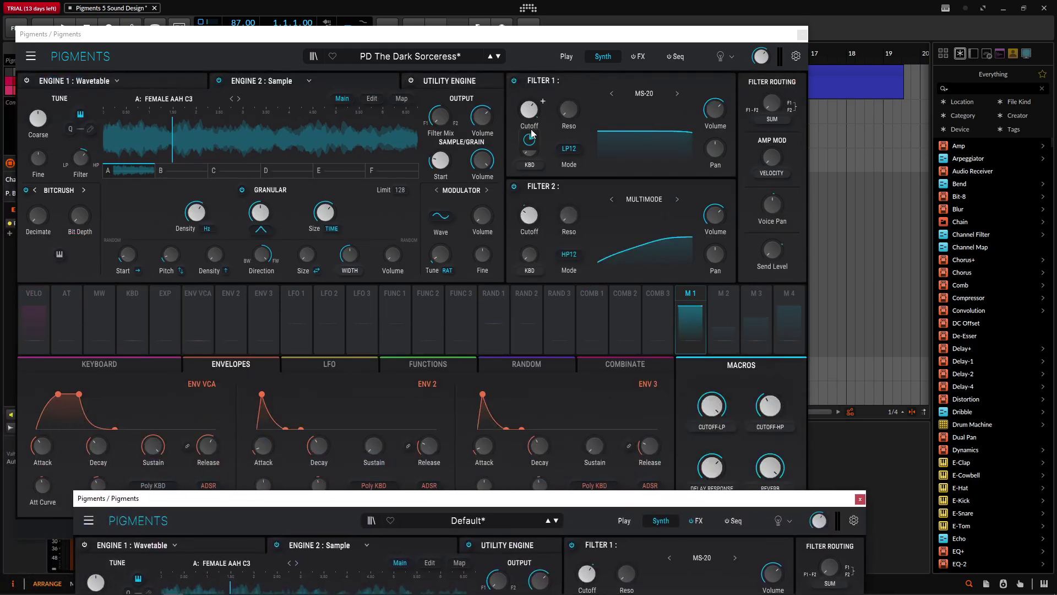
pyautogui.moveTo(719, 492); pyautogui.dragTo(652, 150)
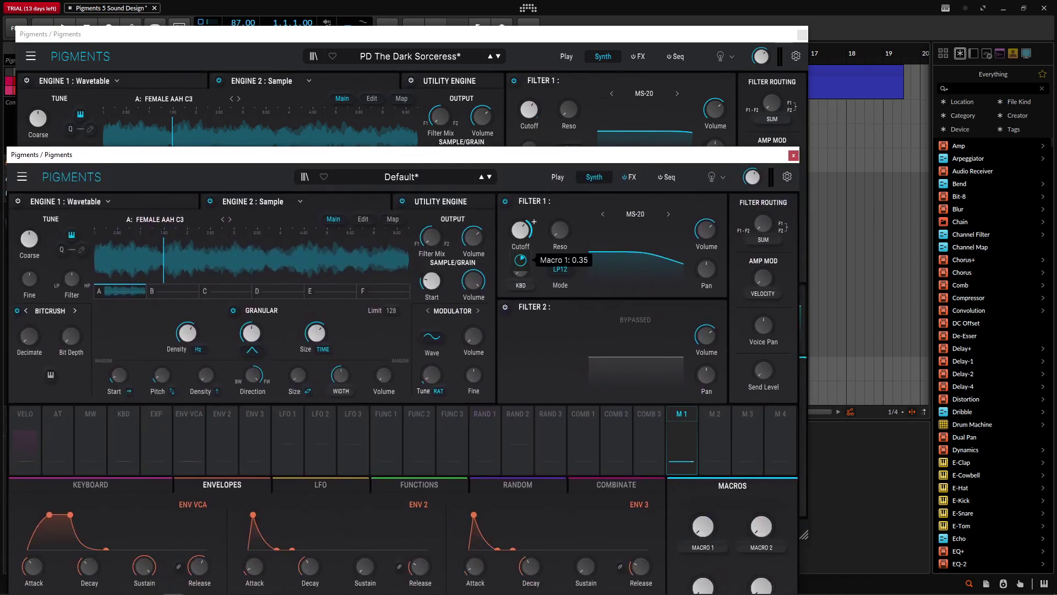
# Name the Default patch's Macro 1 CUTOFF-LP and turn the macro up high.
pyautogui.moveTo(520, 260); pyautogui.dragTo(520, 258)
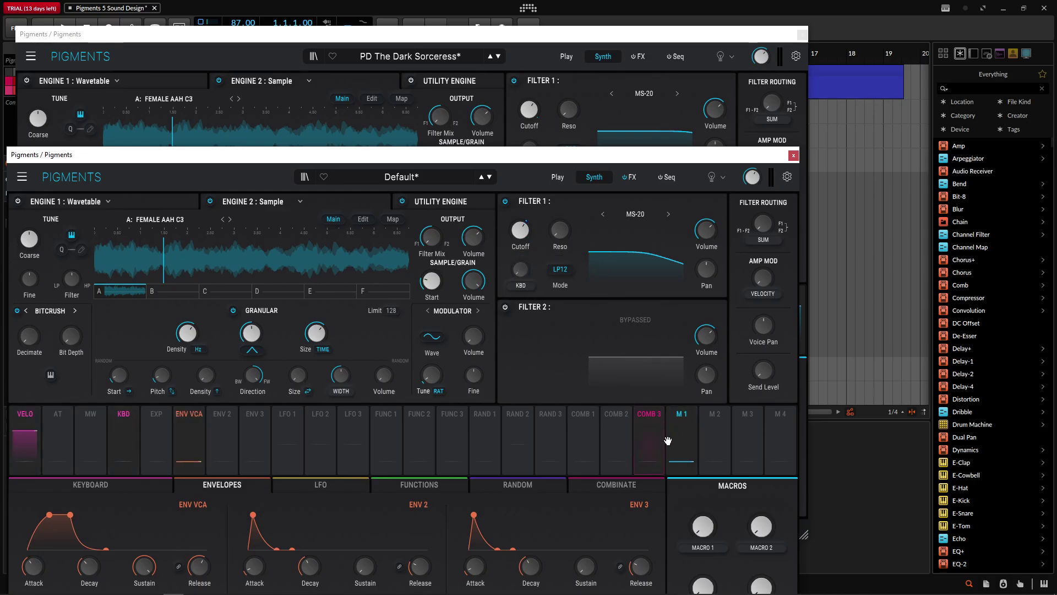
pyautogui.moveTo(523, 261)
pyautogui.write('cuto')
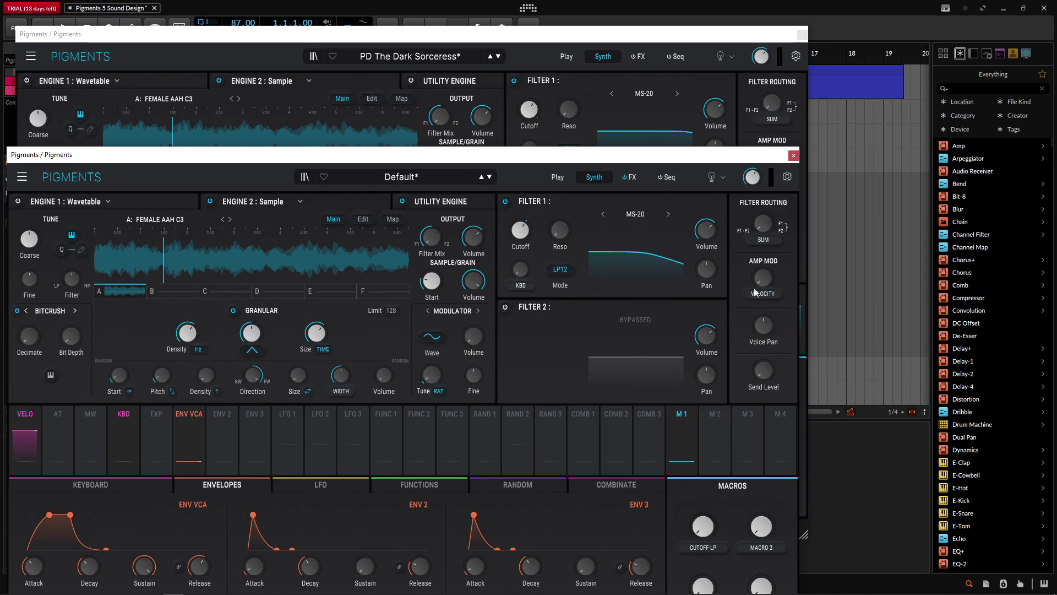
pyautogui.moveTo(647, 159); pyautogui.dragTo(669, 197)
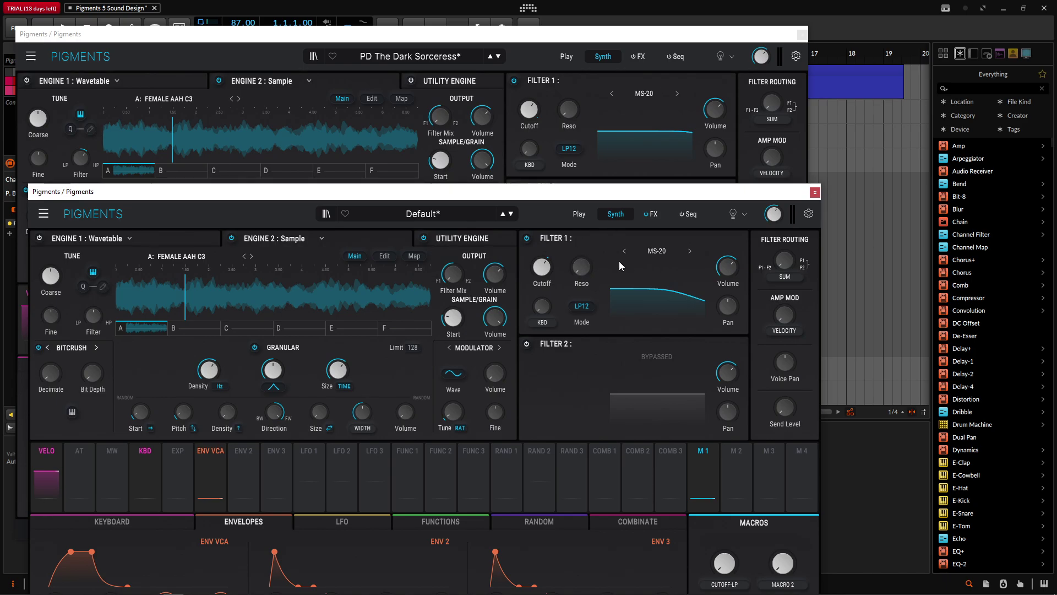
pyautogui.moveTo(676, 194); pyautogui.dragTo(664, 78)
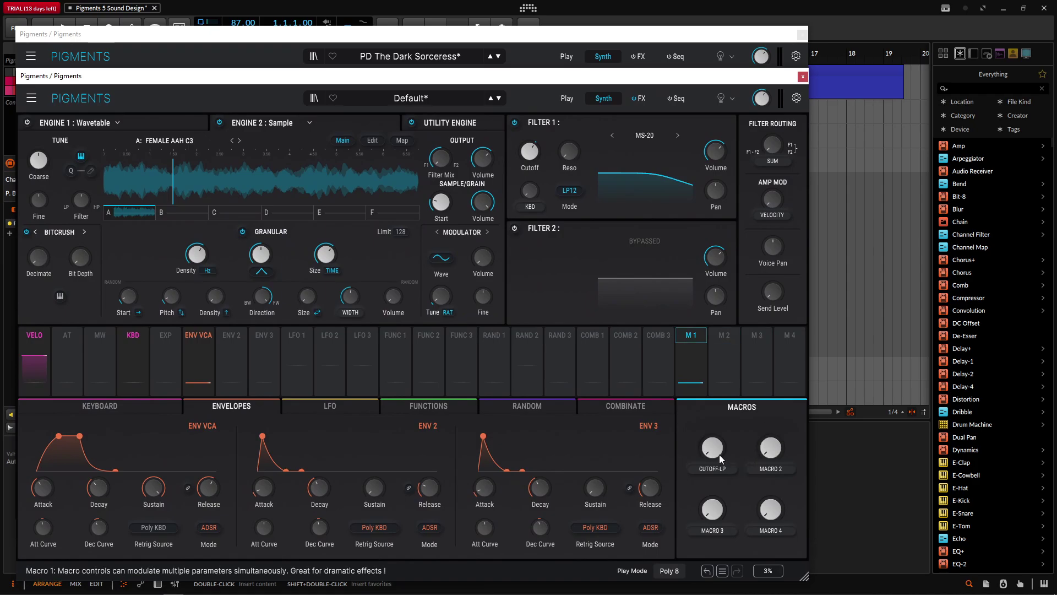
pyautogui.moveTo(720, 456); pyautogui.dragTo(722, 430)
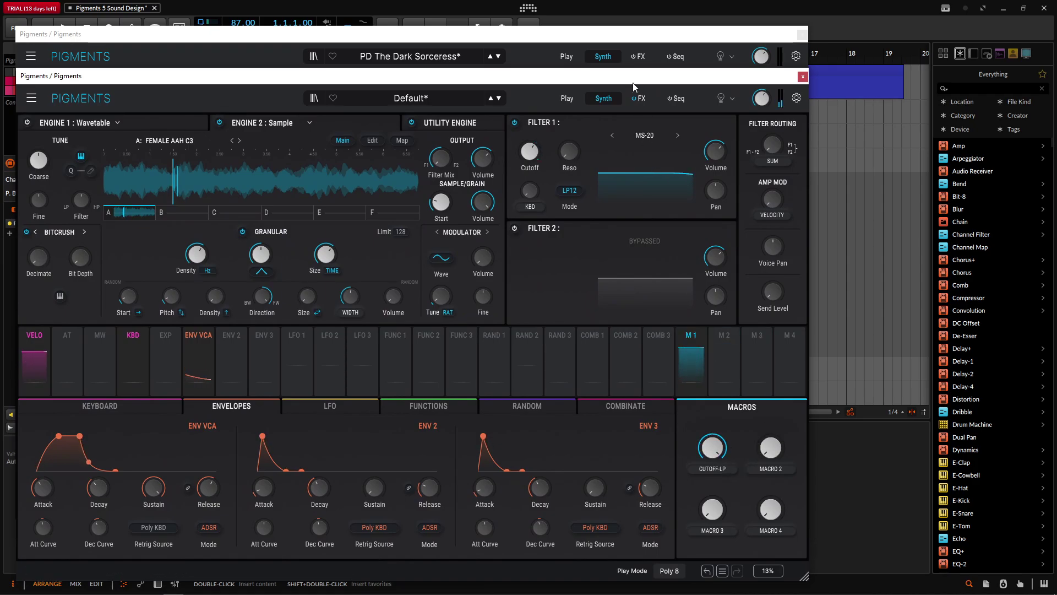
# Enable Filter 2 in the Default patch and set its Multimode filter to HP12, using the Dark Sorceress patch as reference.
pyautogui.moveTo(633, 83); pyautogui.dragTo(669, 371)
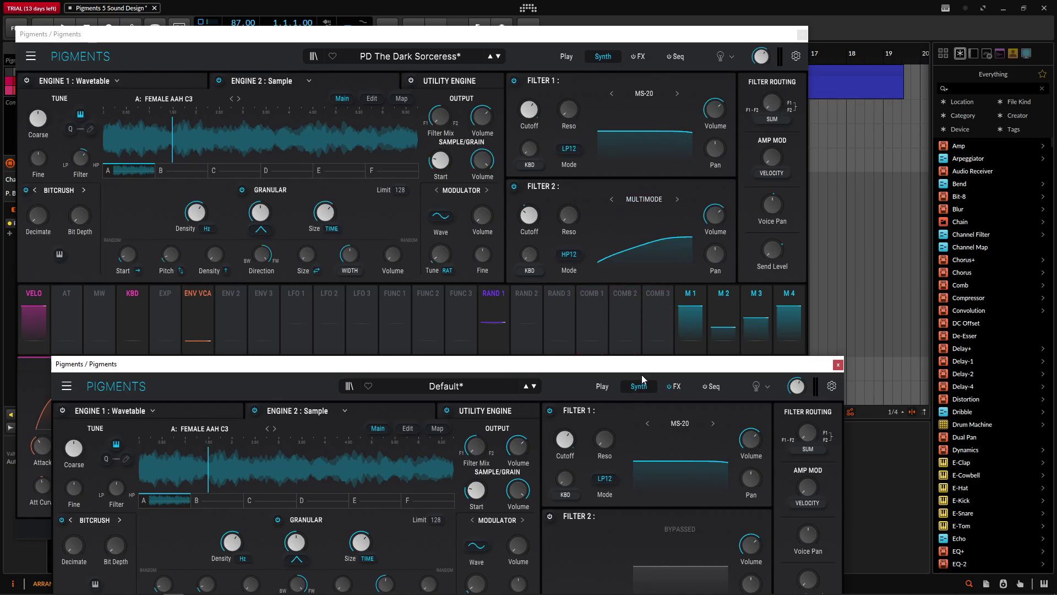
pyautogui.moveTo(645, 362); pyautogui.dragTo(644, 141)
pyautogui.click(548, 294)
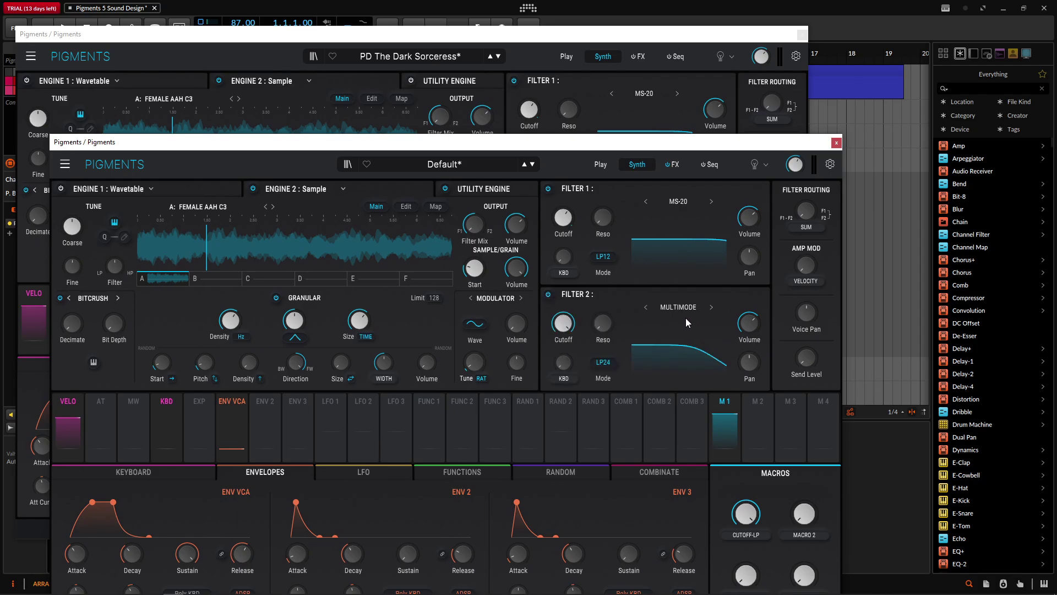
pyautogui.click(603, 364)
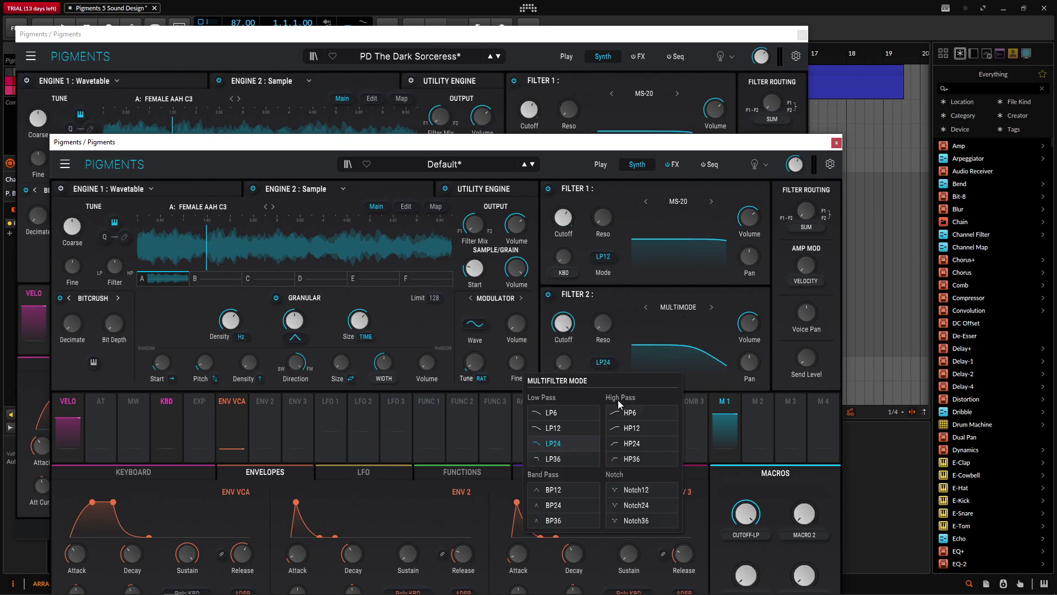
pyautogui.click(631, 428)
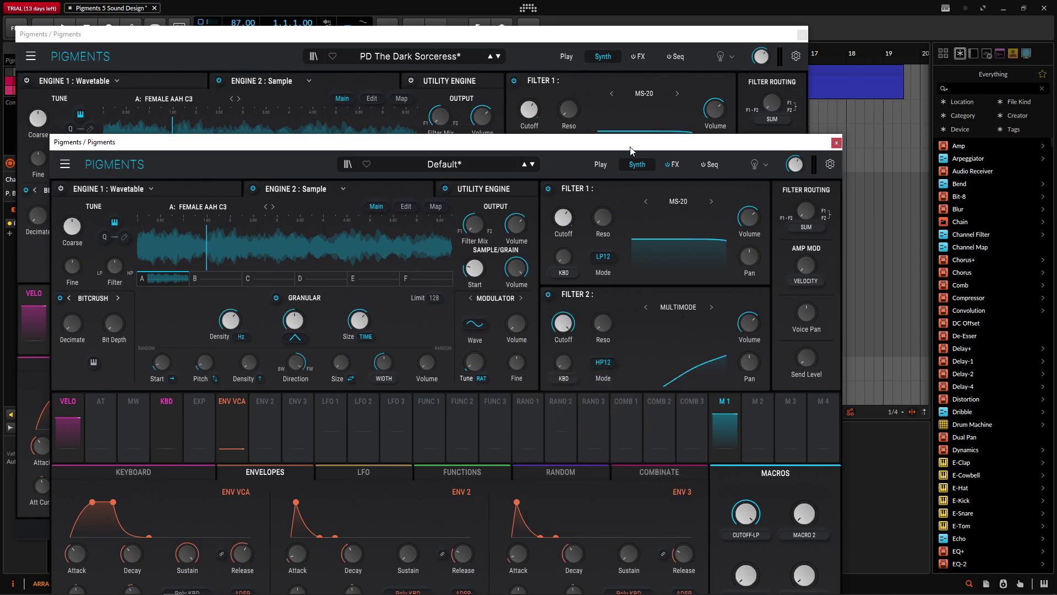
# Lower the Default patch's Filter 2 cutoff and assign Macro 2 to it, using the Dark Sorceress patch's modulation amount as reference.
pyautogui.moveTo(631, 149); pyautogui.dragTo(667, 89)
pyautogui.moveTo(592, 266)
pyautogui.mouseDown()
pyautogui.moveTo(605, 259)
pyautogui.moveTo(591, 270)
pyautogui.mouseUp()
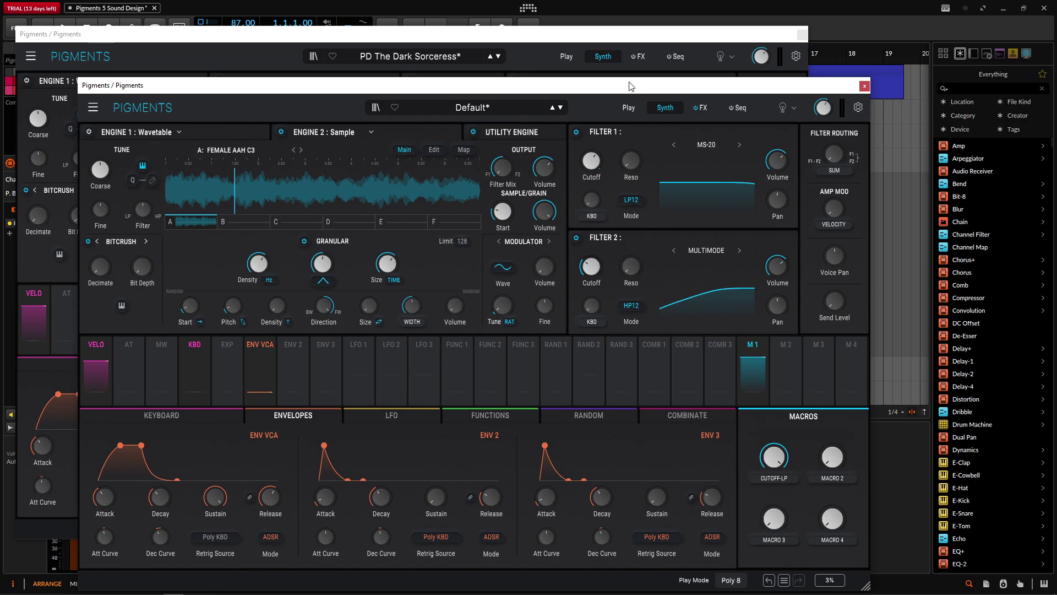
pyautogui.moveTo(628, 92); pyautogui.dragTo(642, 328)
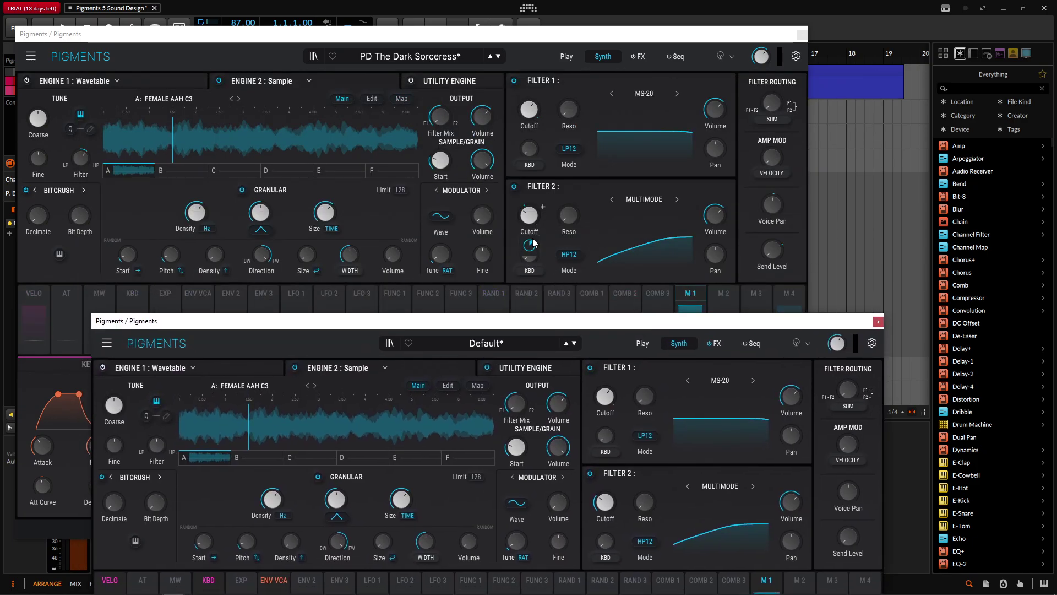
pyautogui.moveTo(531, 251)
pyautogui.moveTo(685, 321); pyautogui.dragTo(651, 85)
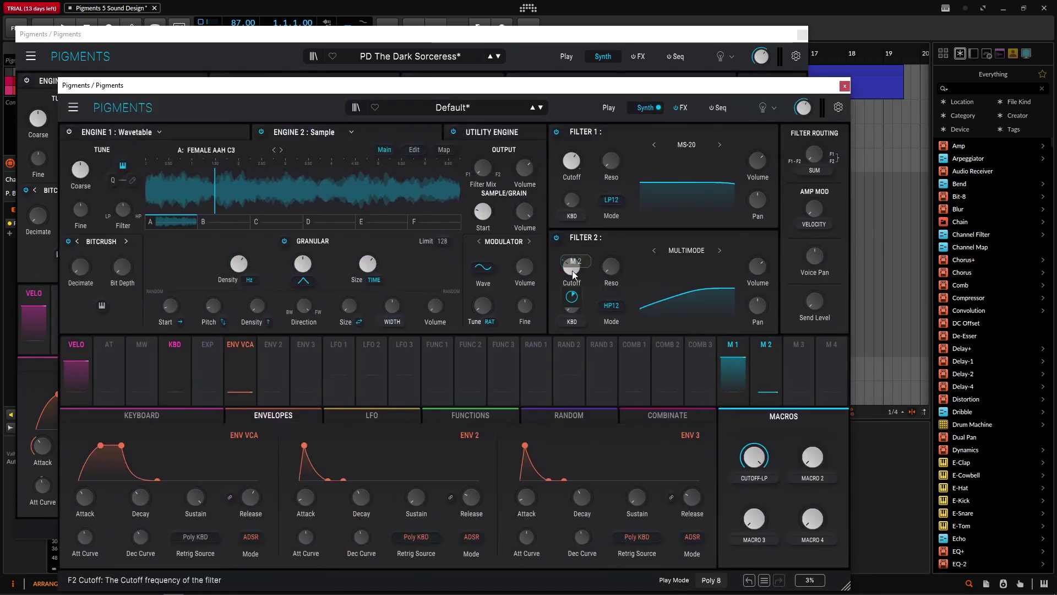
pyautogui.moveTo(573, 299)
# Raise the Default patch's Macro 2 to about 0.396 and name it CUTOFF-HP.
pyautogui.moveTo(738, 86); pyautogui.dragTo(729, 189)
pyautogui.moveTo(771, 406)
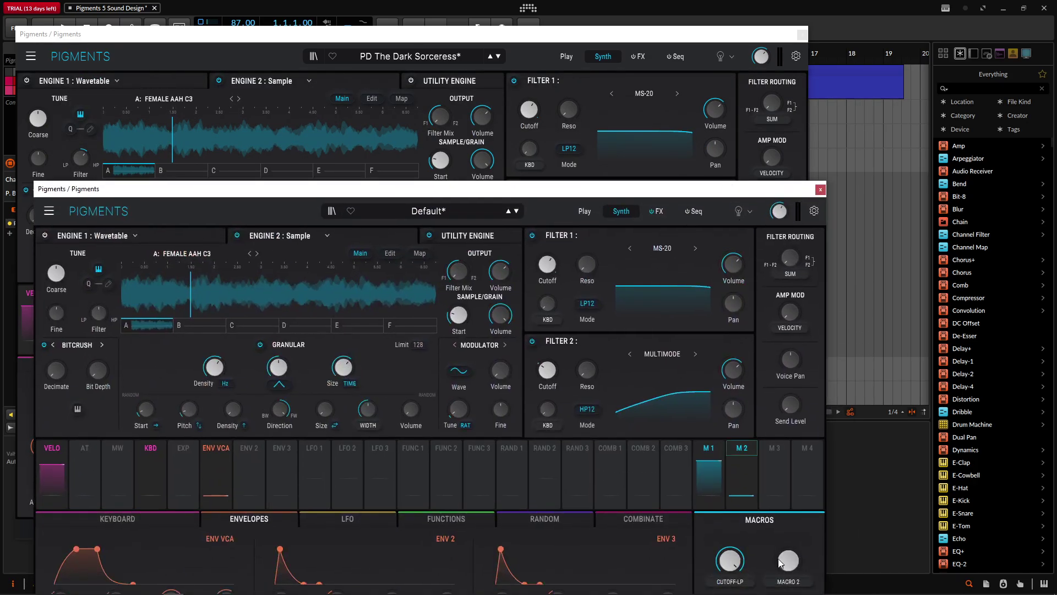
pyautogui.moveTo(780, 563); pyautogui.dragTo(781, 543)
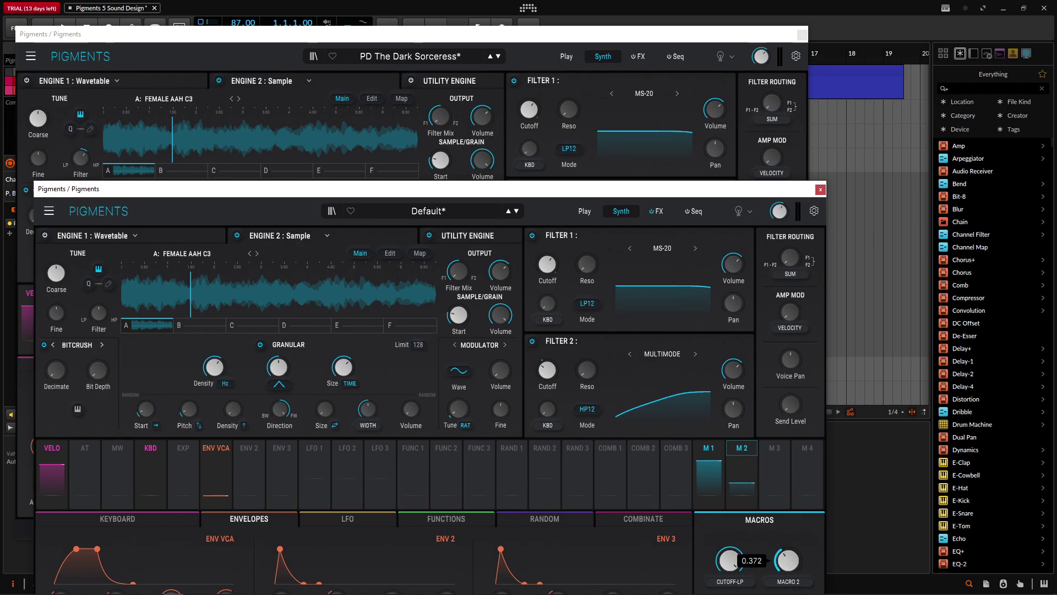
pyautogui.moveTo(787, 540); pyautogui.dragTo(787, 539)
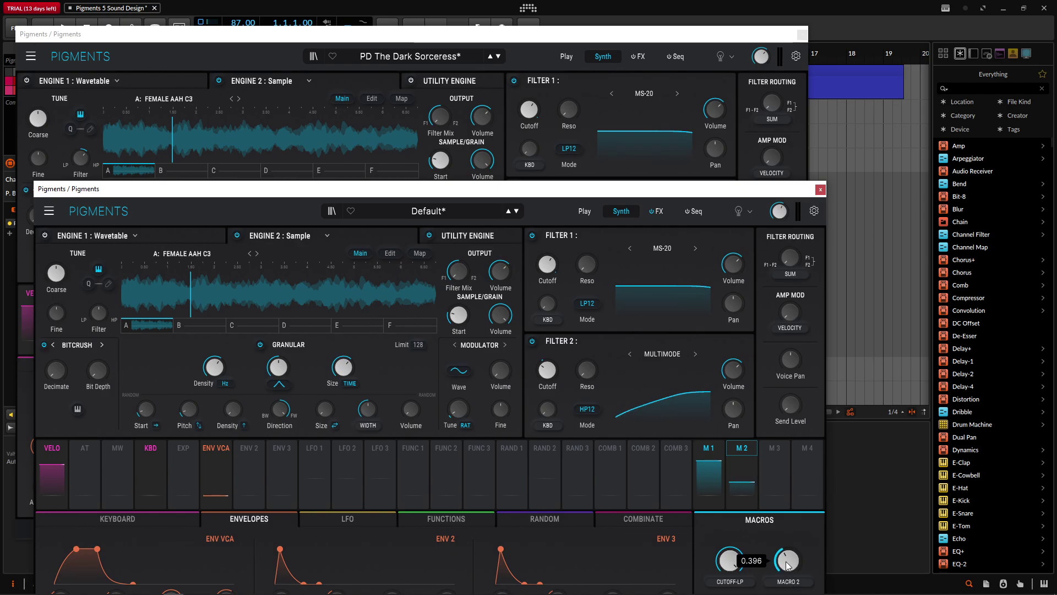
pyautogui.moveTo(788, 565); pyautogui.dragTo(812, 452)
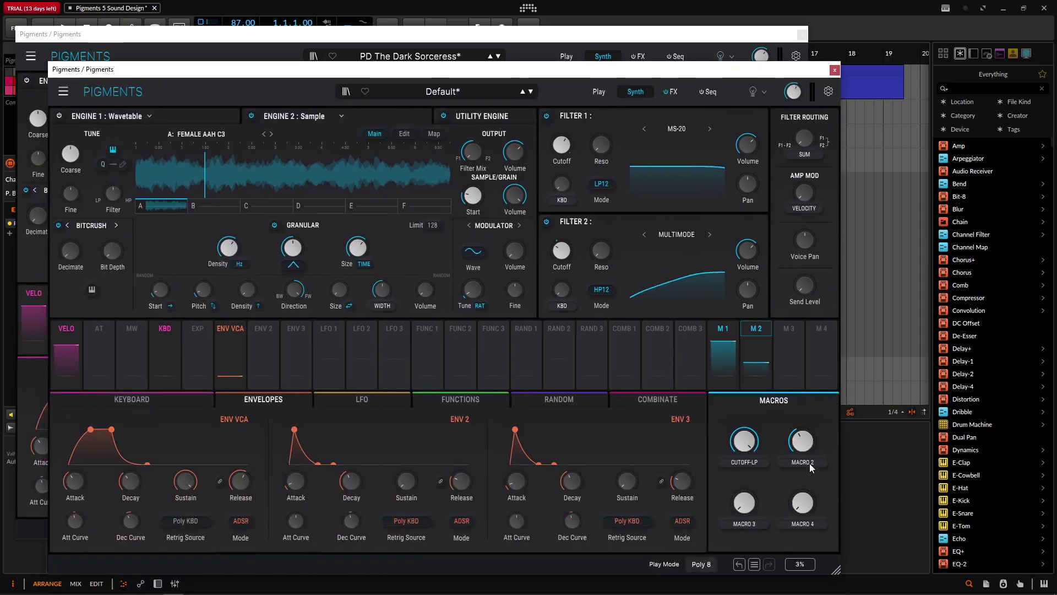
pyautogui.doubleClick(809, 463)
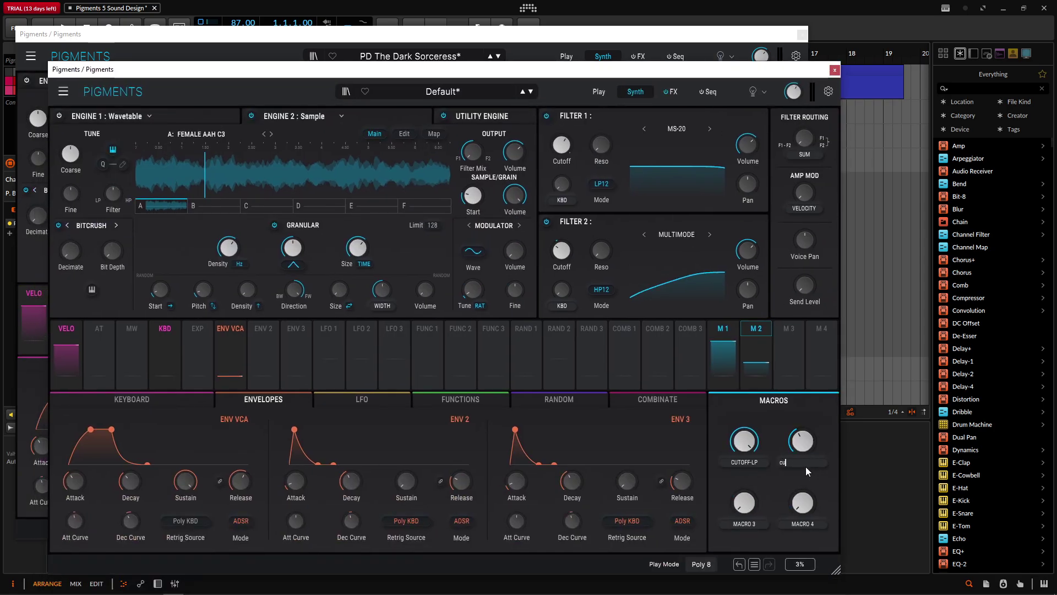
pyautogui.write('cutoff-h')
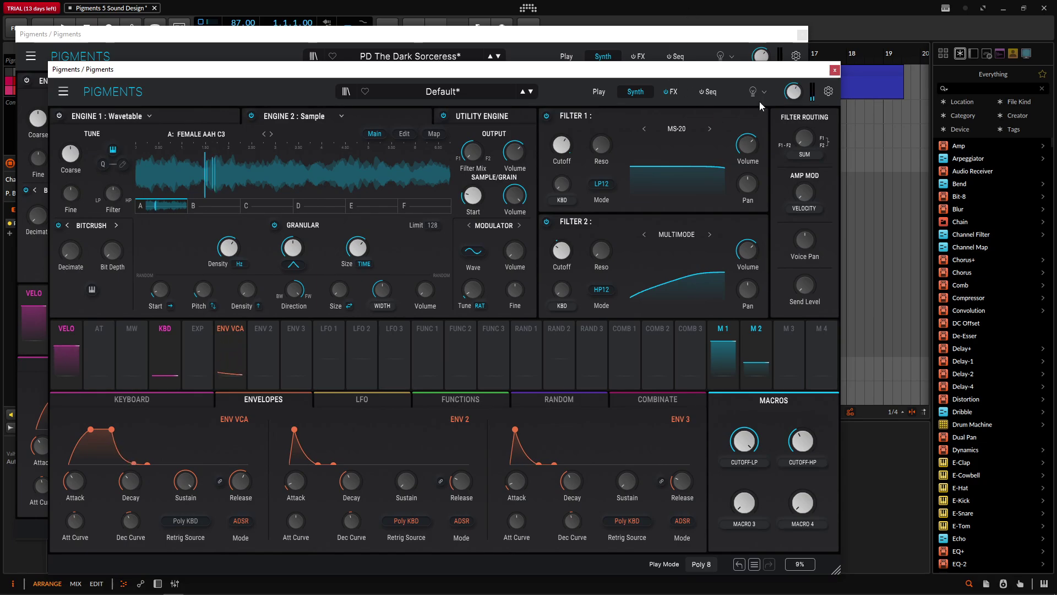
# Examine the Dark Sorceress patch's Voice Pan and Send Level settings and its macros.
pyautogui.moveTo(615, 70); pyautogui.dragTo(579, 413)
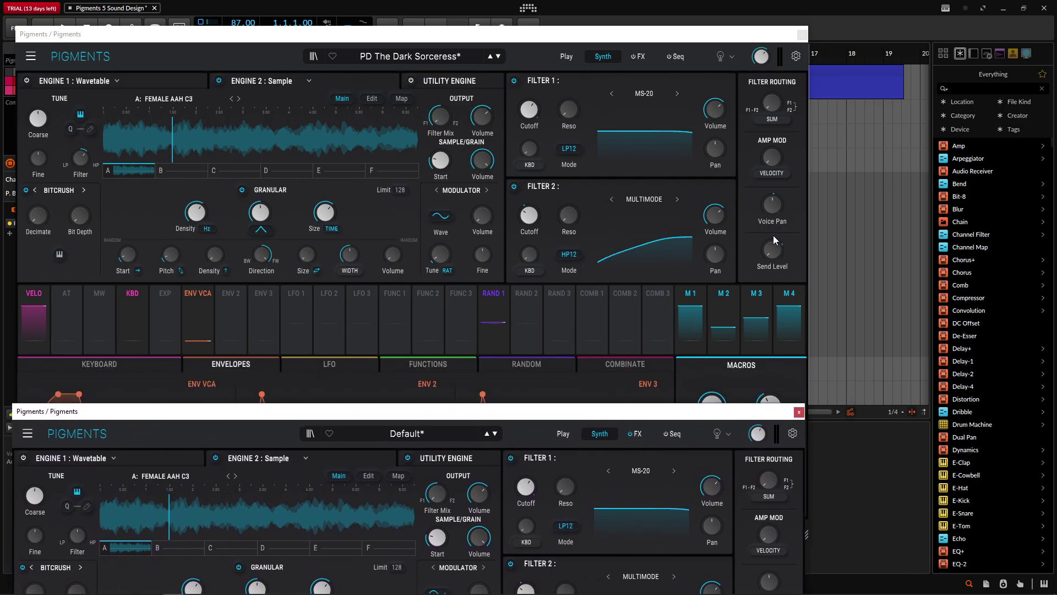
pyautogui.click(709, 42)
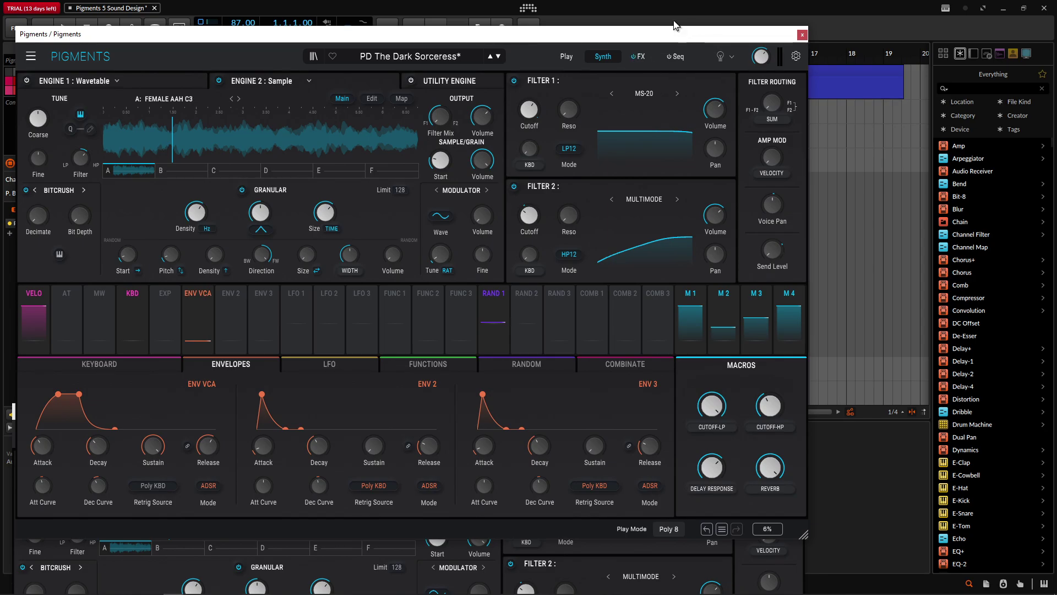
pyautogui.moveTo(790, 200)
pyautogui.moveTo(778, 241)
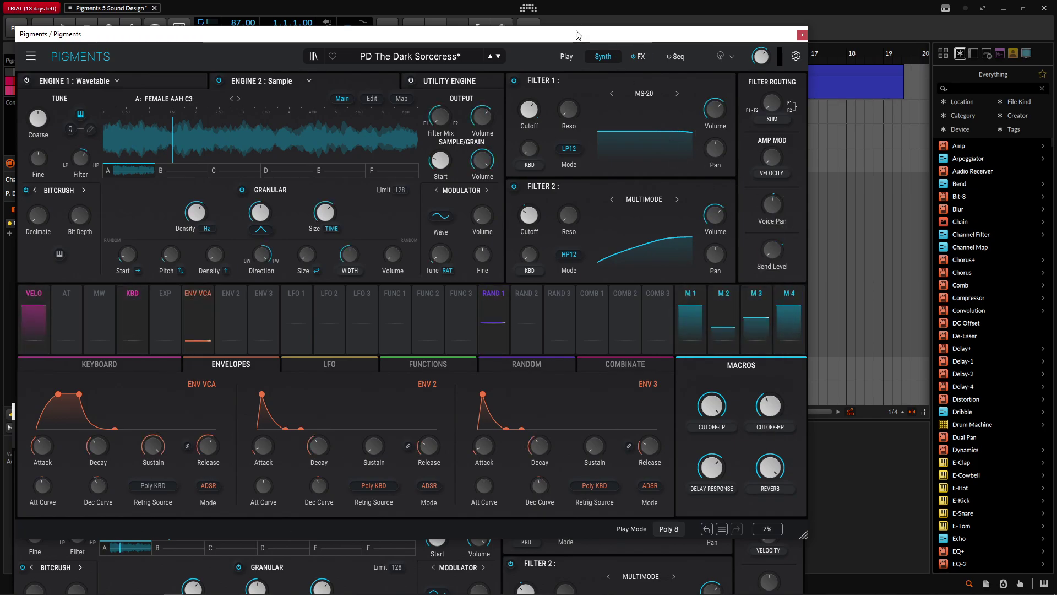
pyautogui.moveTo(576, 35); pyautogui.dragTo(718, 76)
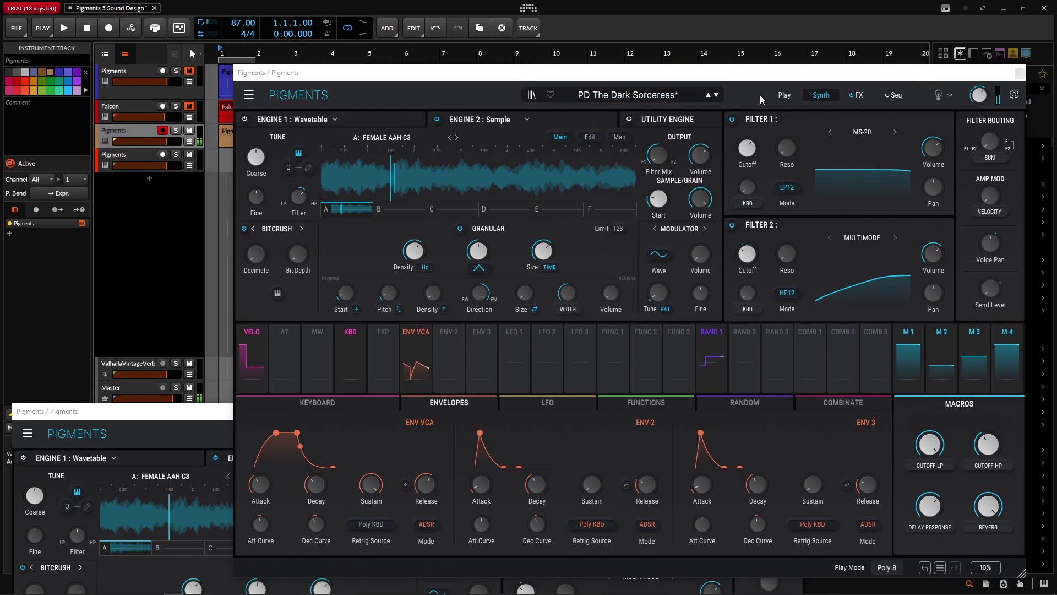
pyautogui.moveTo(772, 78); pyautogui.dragTo(615, 54)
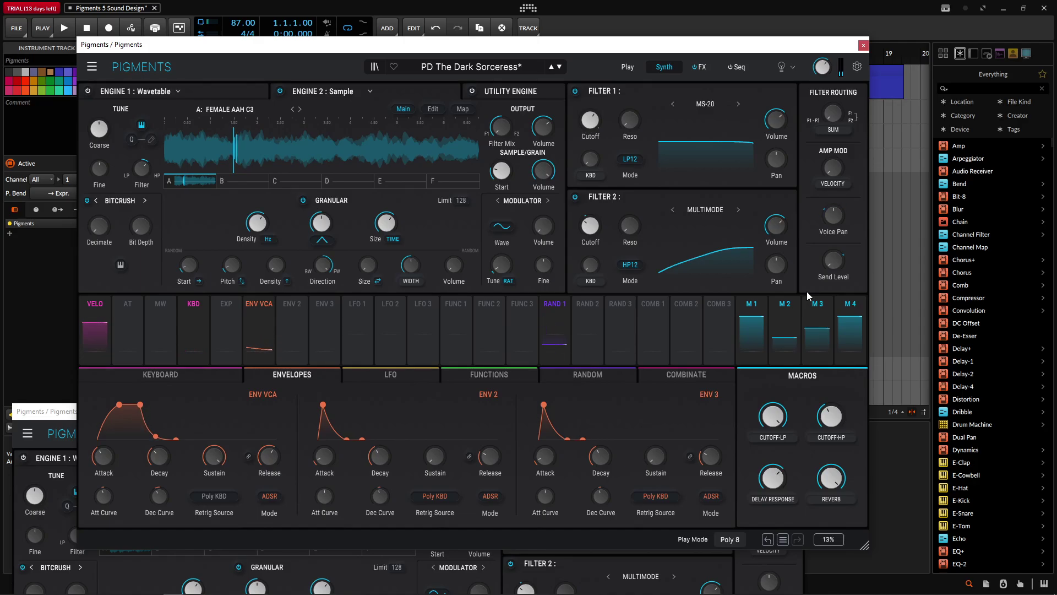
pyautogui.moveTo(631, 45); pyautogui.dragTo(741, 86)
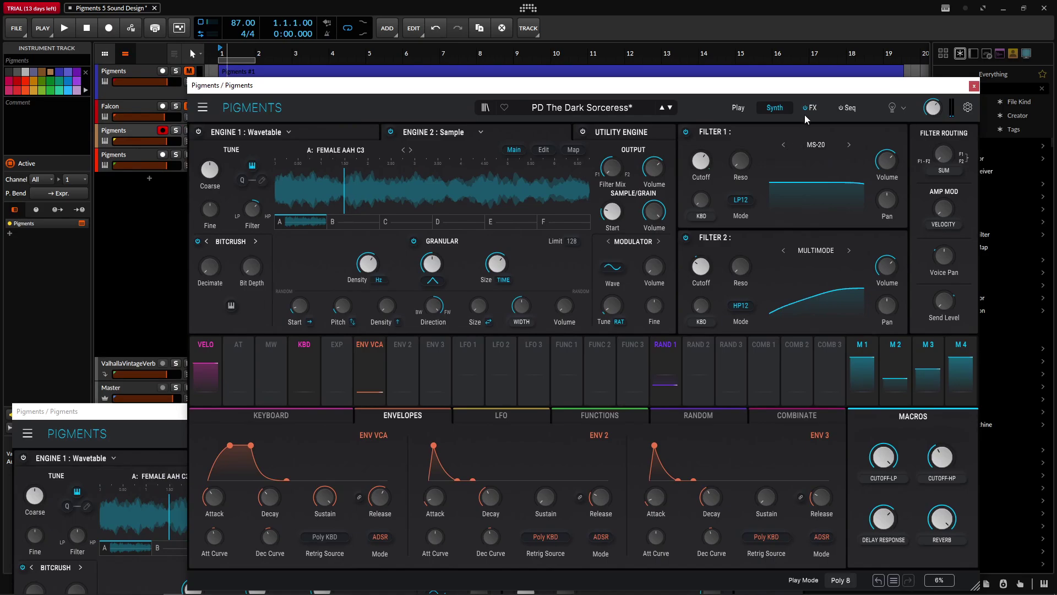
# Select the Default patch's track and set its Engine 2 sample filter to 29% HiPass, using the Dark Sorceress patch as reference.
pyautogui.click(152, 155)
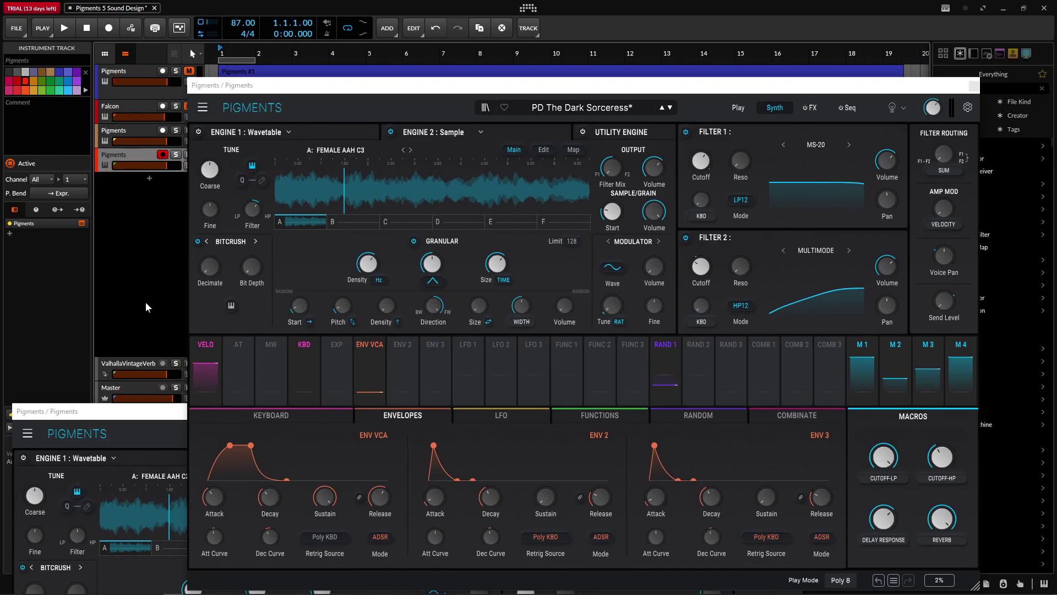
pyautogui.moveTo(158, 413); pyautogui.dragTo(548, 157)
pyautogui.click(390, 102)
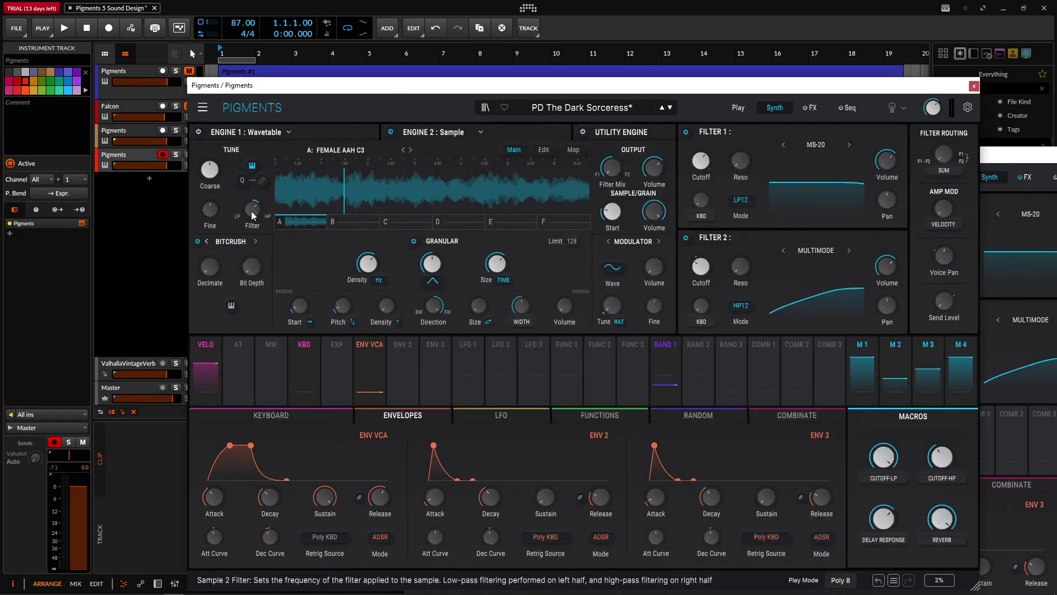
pyautogui.moveTo(252, 216)
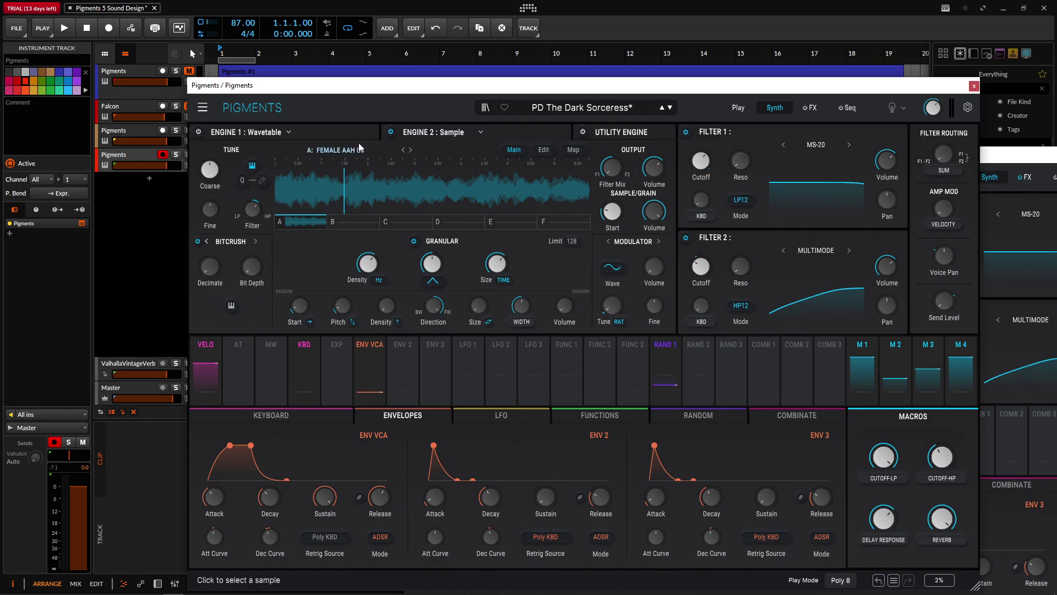
pyautogui.moveTo(438, 87); pyautogui.dragTo(460, 410)
pyautogui.moveTo(600, 157); pyautogui.dragTo(562, 88)
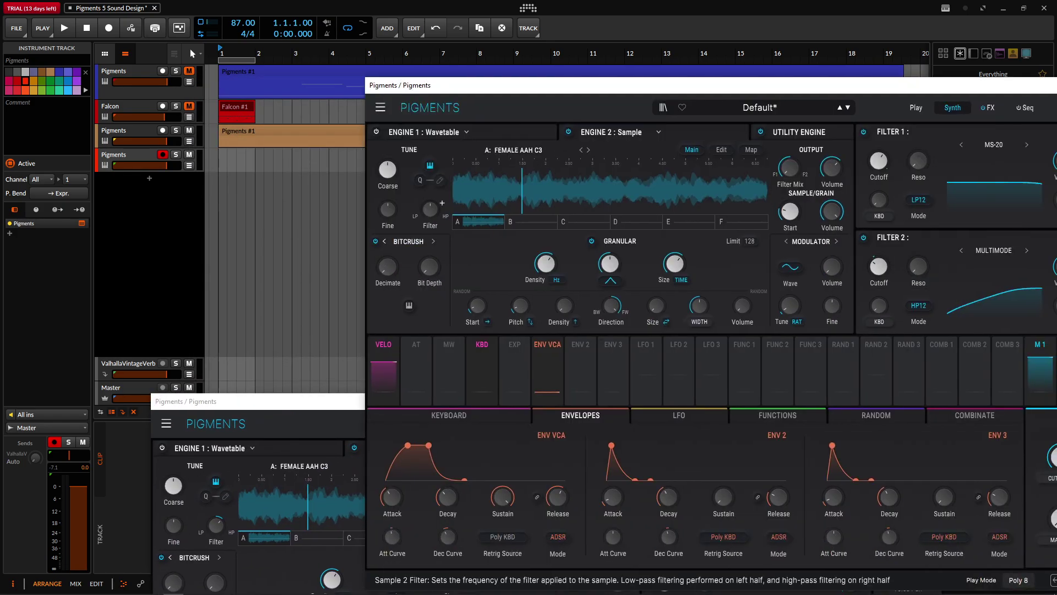
pyautogui.moveTo(430, 208); pyautogui.dragTo(434, 211)
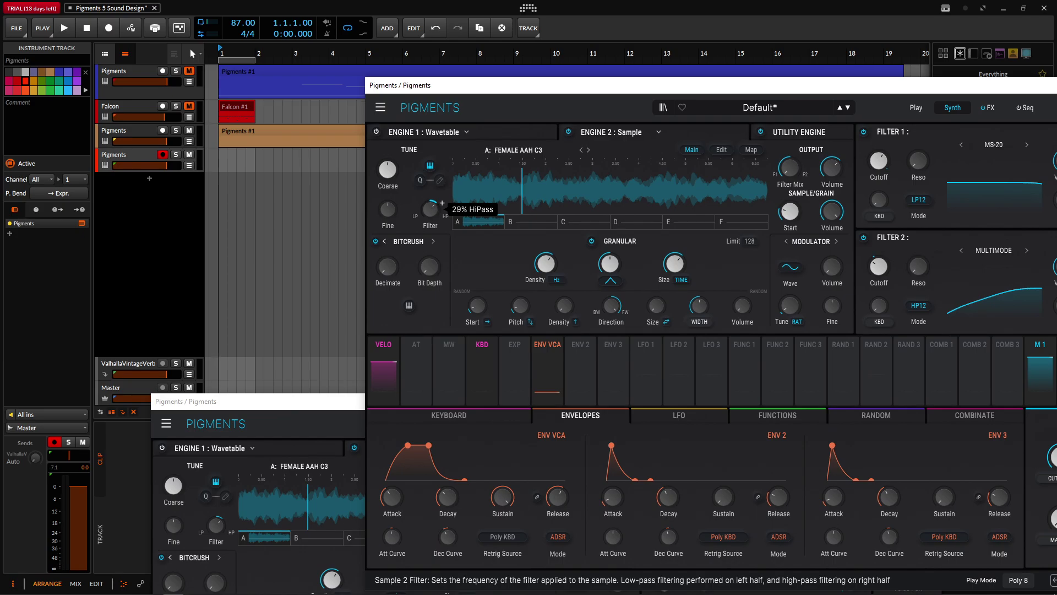
# Show the Random modulators in both patches to compare their Random 1 types.
pyautogui.moveTo(593, 88); pyautogui.dragTo(368, 45)
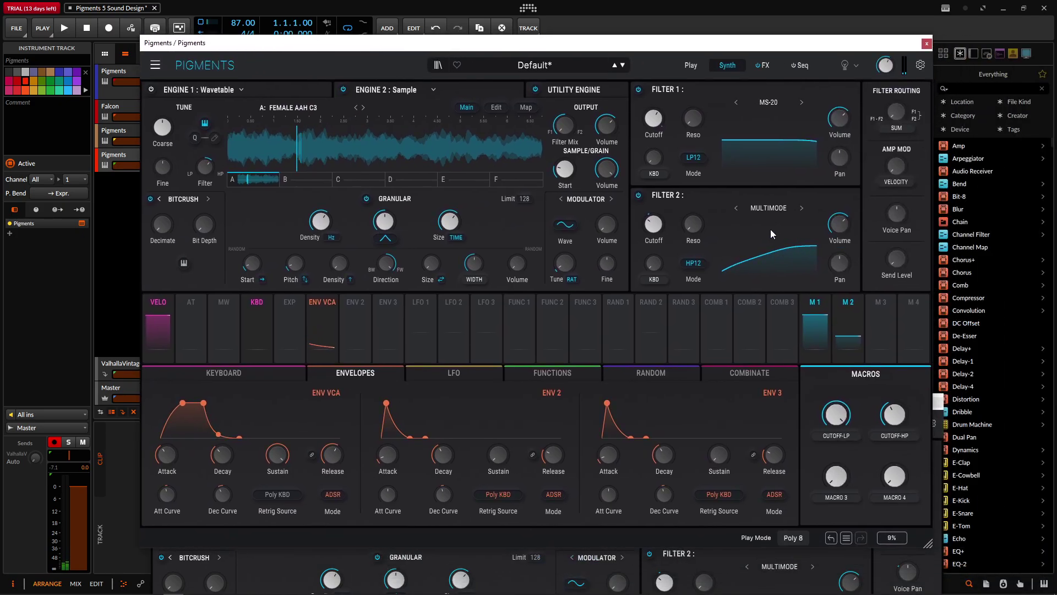
pyautogui.click(639, 374)
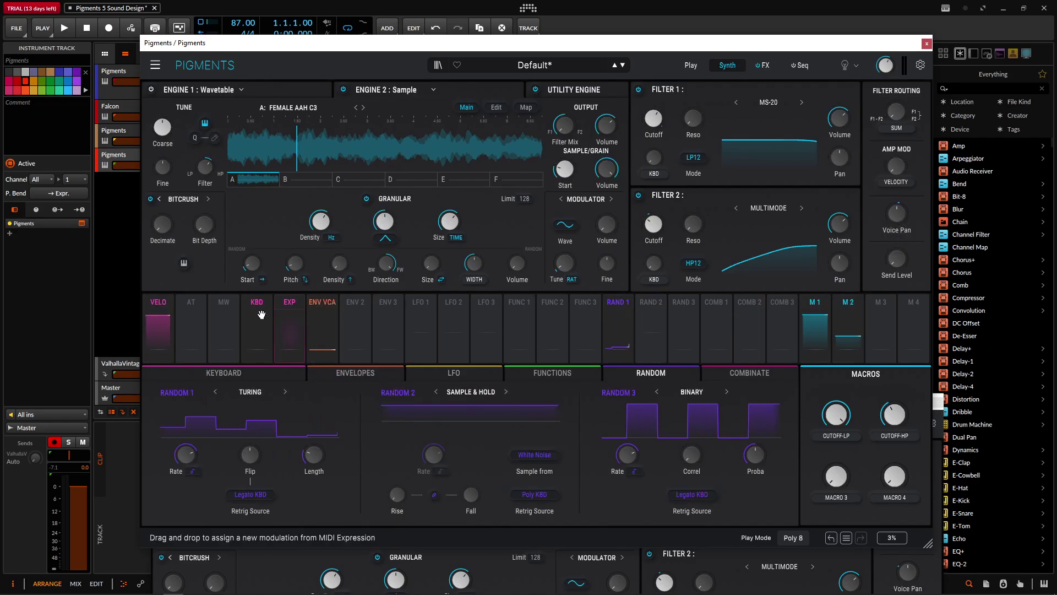
pyautogui.click(268, 553)
pyautogui.moveTo(358, 404); pyautogui.dragTo(281, 91)
pyautogui.click(600, 417)
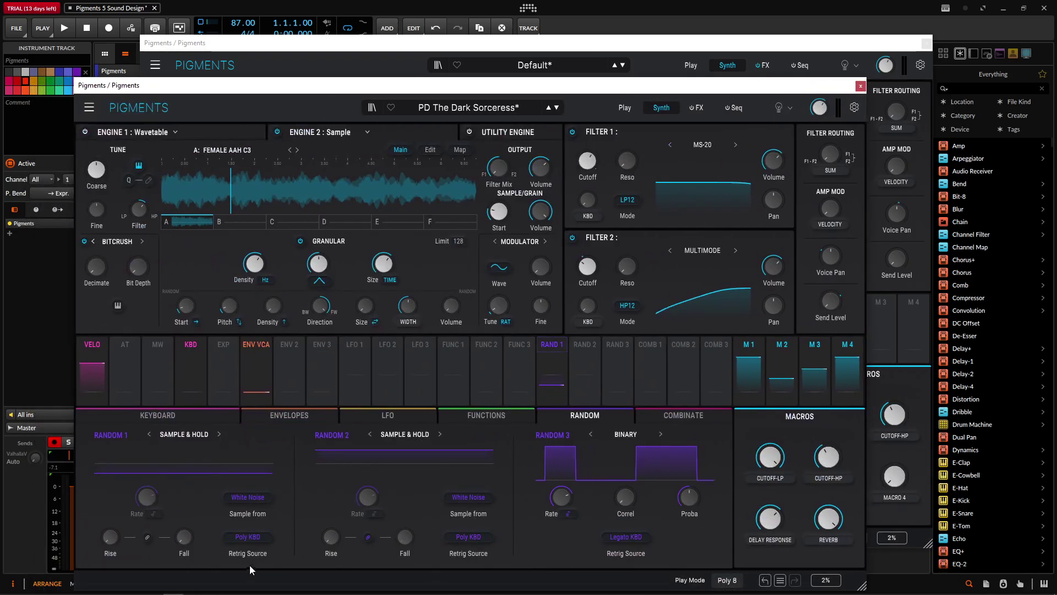
# Set the Default patch's Random 1 modulator to Sample & Hold with Poly KBD as its retrigger source.
pyautogui.moveTo(659, 90); pyautogui.dragTo(615, 252)
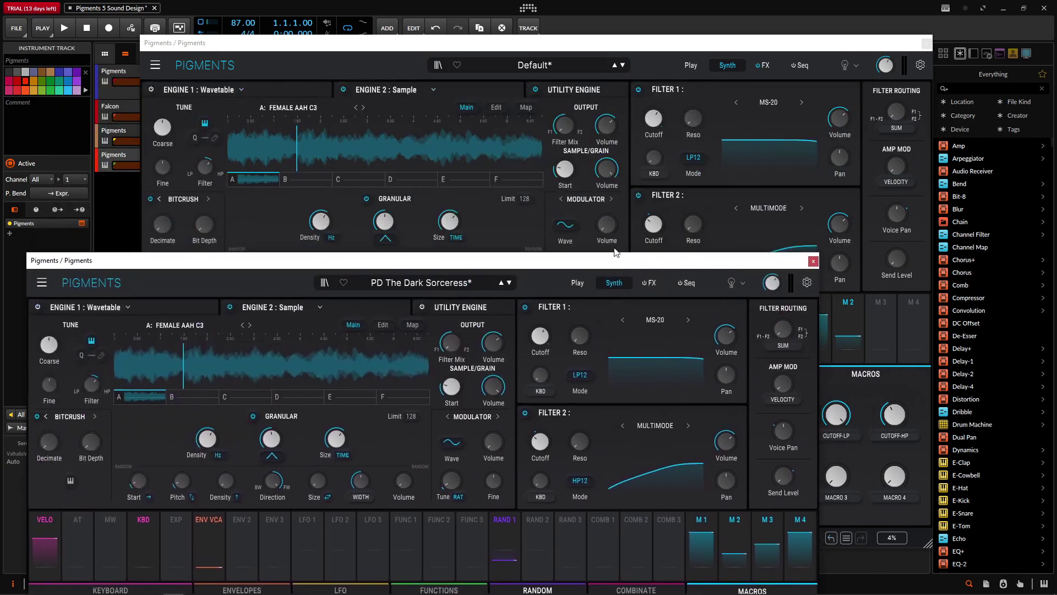
pyautogui.click(735, 47)
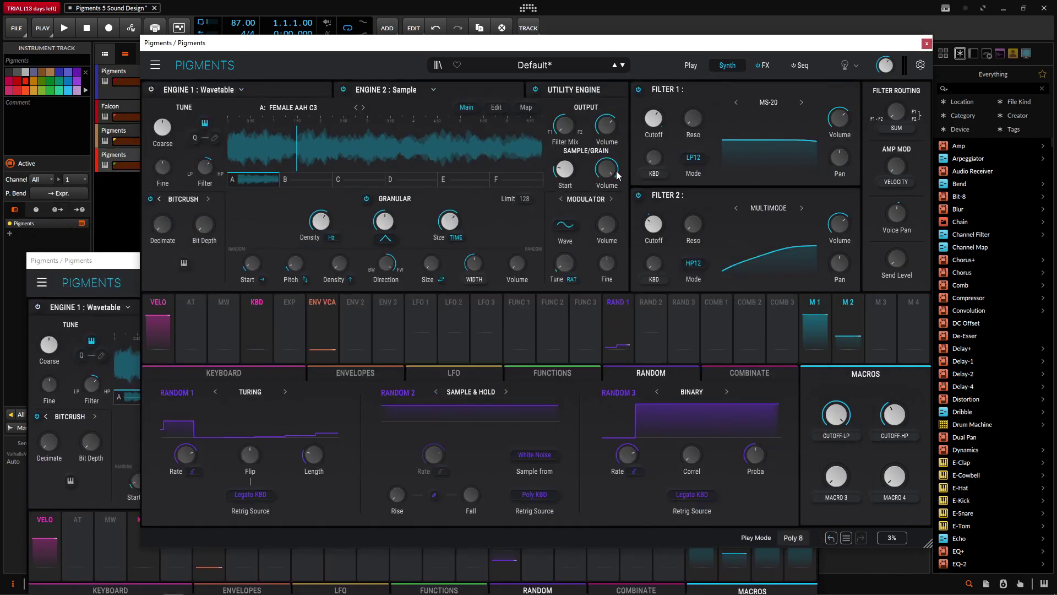
pyautogui.click(251, 392)
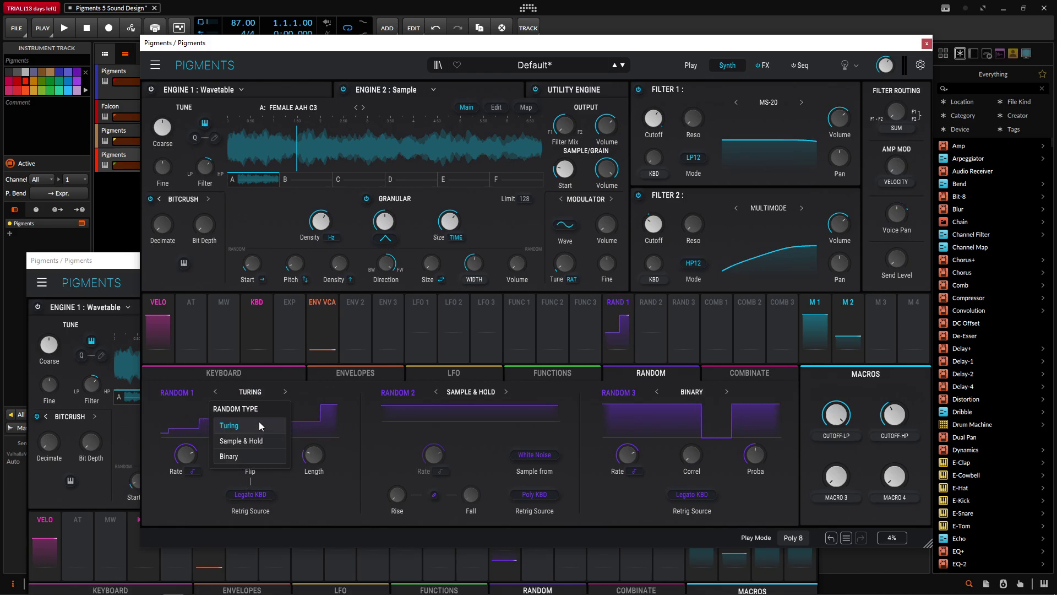
pyautogui.click(259, 438)
pyautogui.click(326, 498)
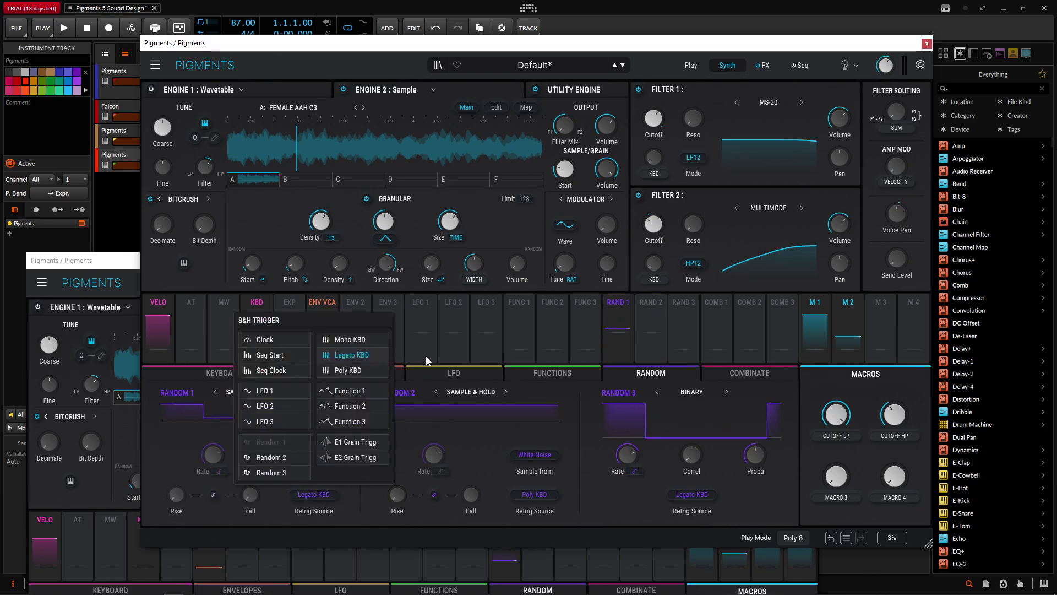
pyautogui.click(366, 374)
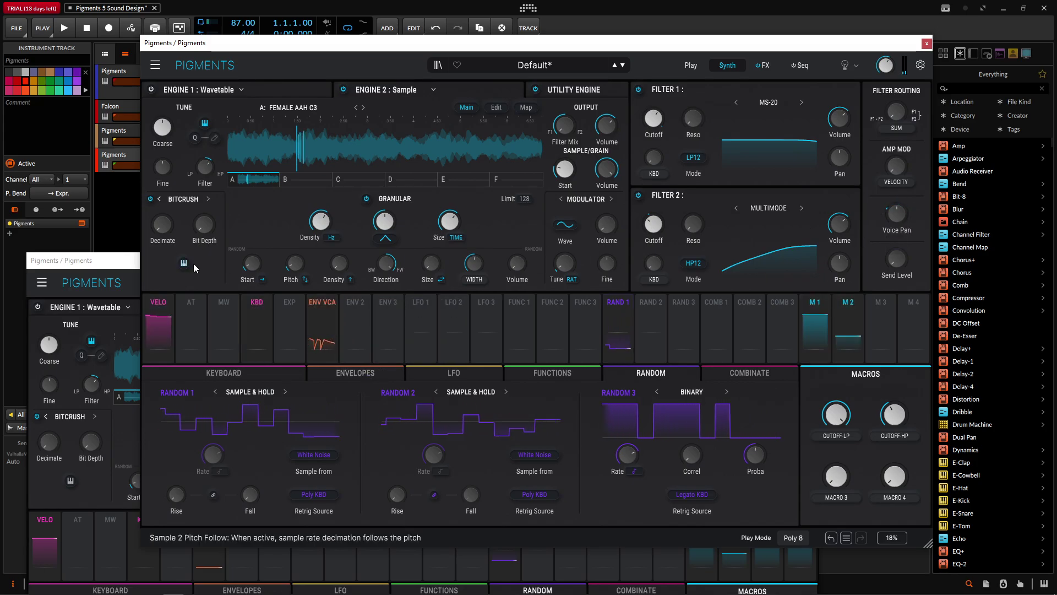
# Show the effects of both patches and examine the Dark Sorceress patch's FX A and FX B chains.
pyautogui.click(136, 264)
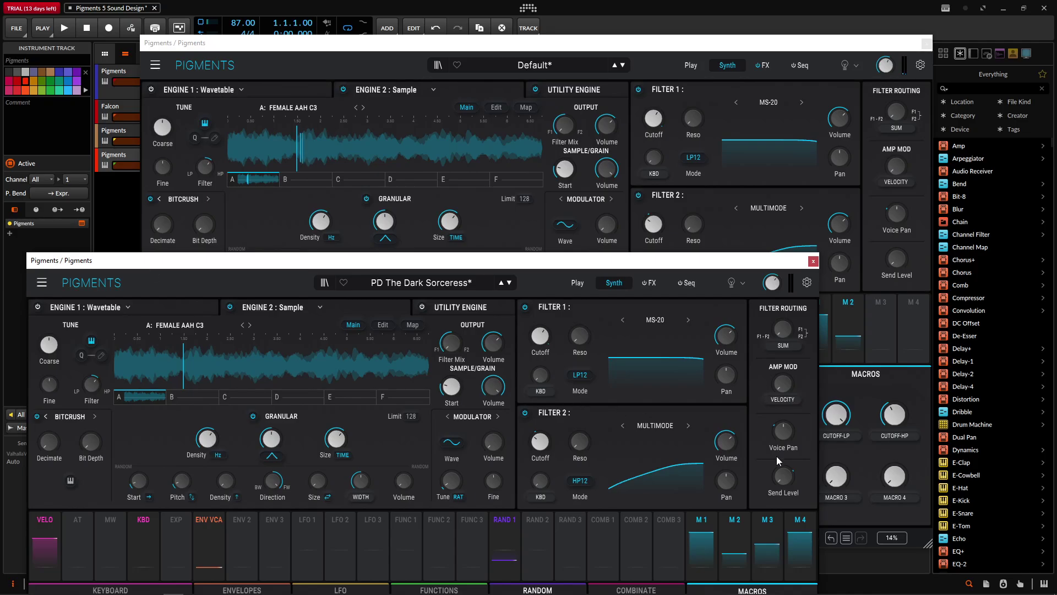
pyautogui.click(813, 56)
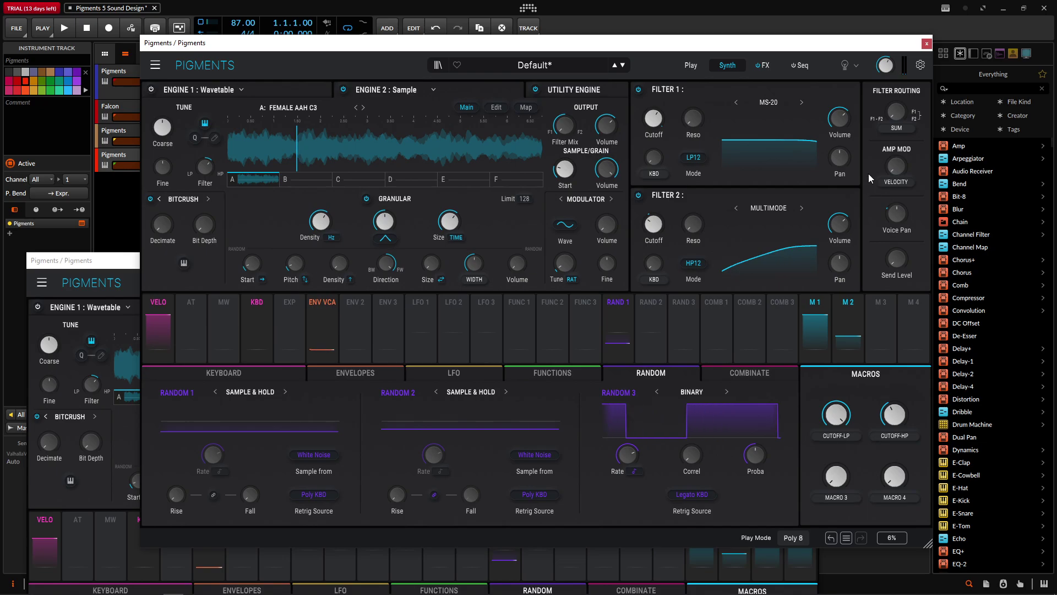
pyautogui.click(768, 67)
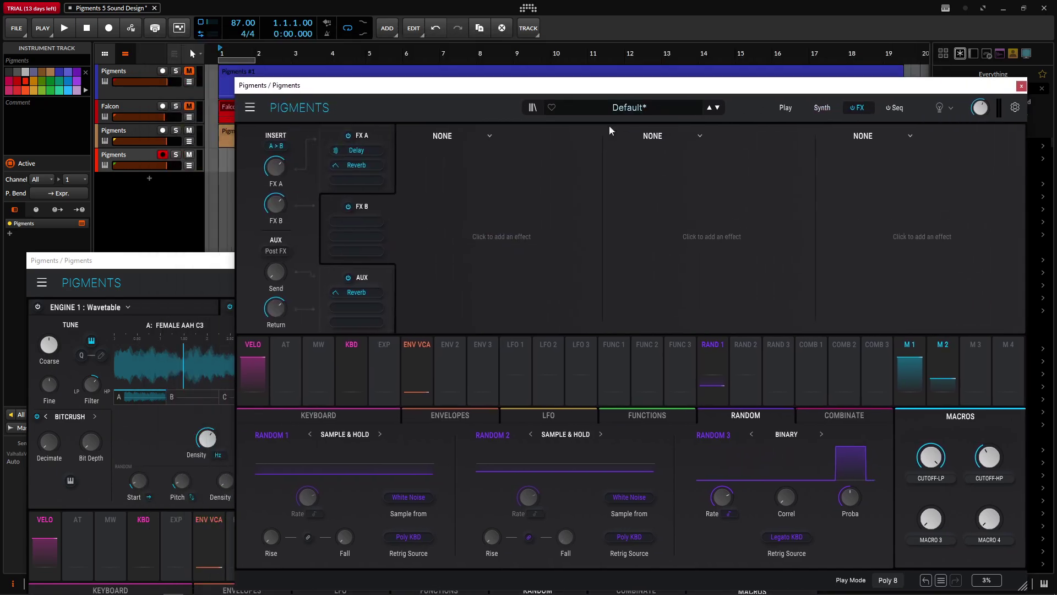
pyautogui.moveTo(138, 260); pyautogui.dragTo(133, 75)
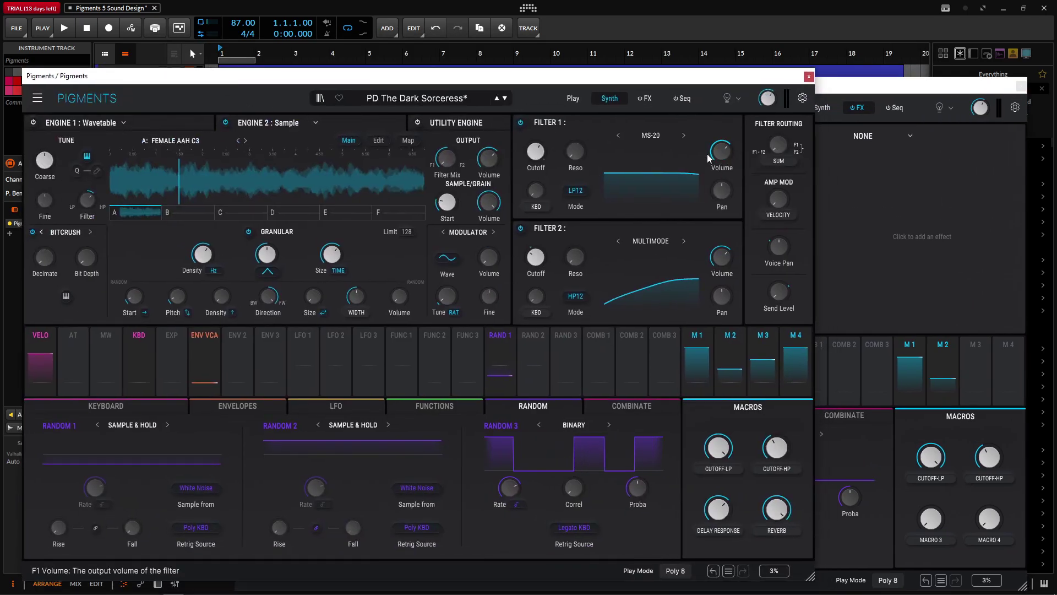
pyautogui.click(643, 104)
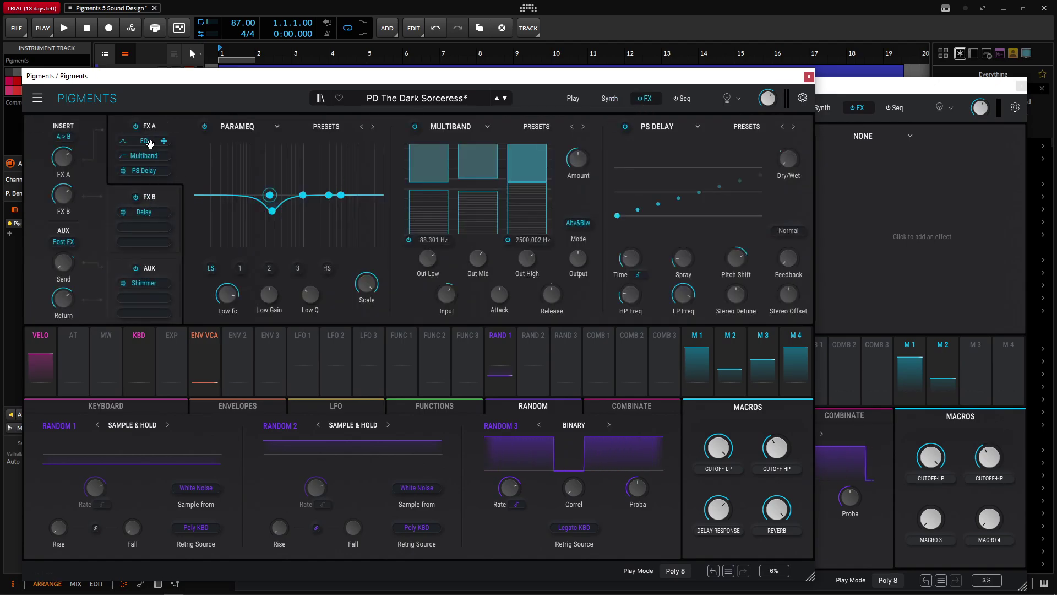
pyautogui.moveTo(506, 178)
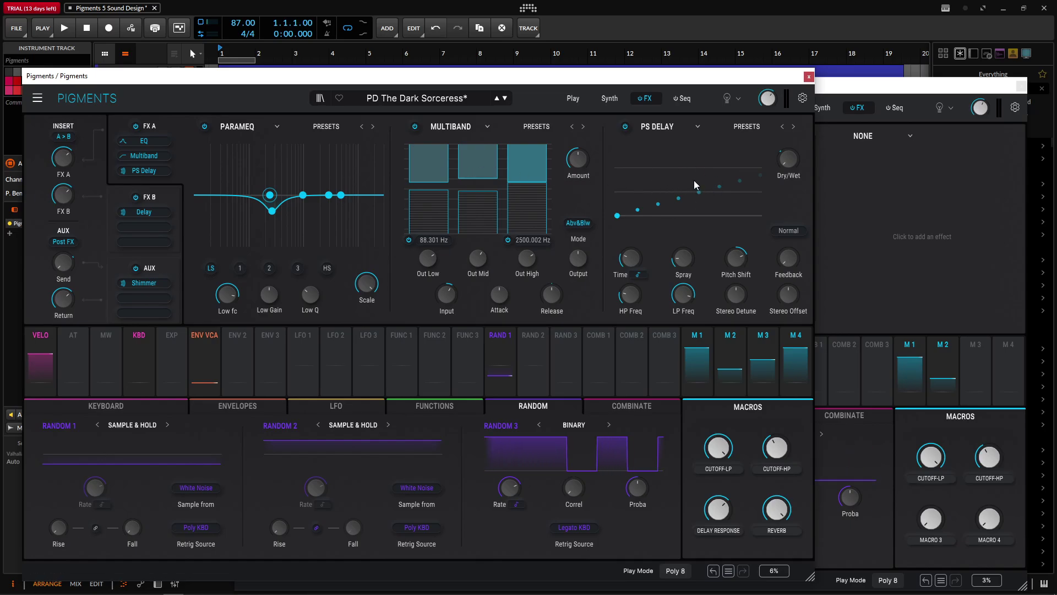
pyautogui.click(163, 196)
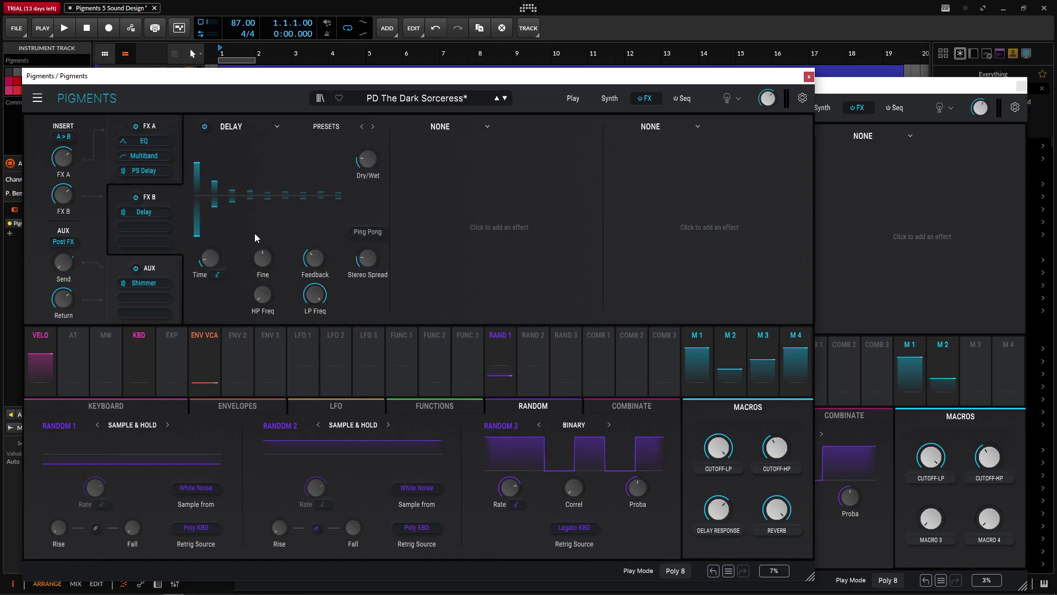
# Bypass the Dark Sorceress patch's Aux and FX B buses, plus PS Delay and Multiband in FX A, with its track selected.
pyautogui.click(137, 269)
pyautogui.click(135, 197)
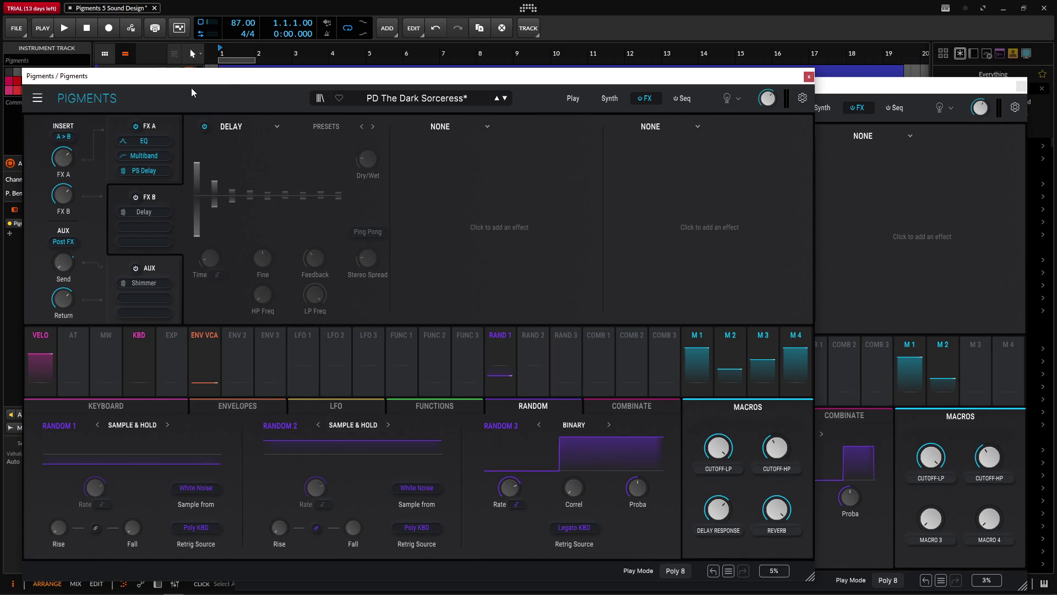
pyautogui.click(172, 126)
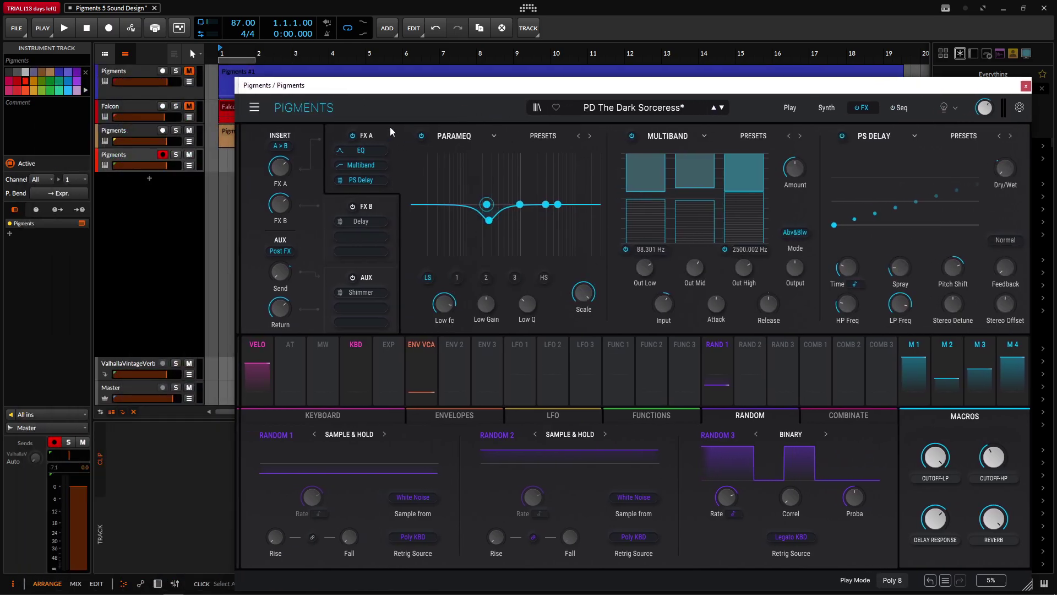
pyautogui.click(151, 132)
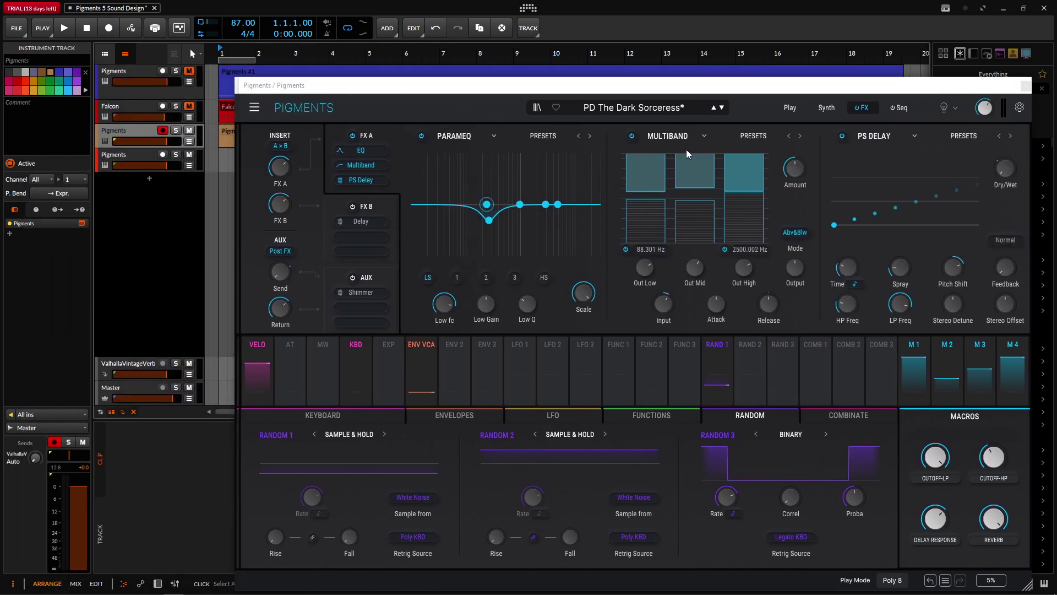
pyautogui.click(841, 137)
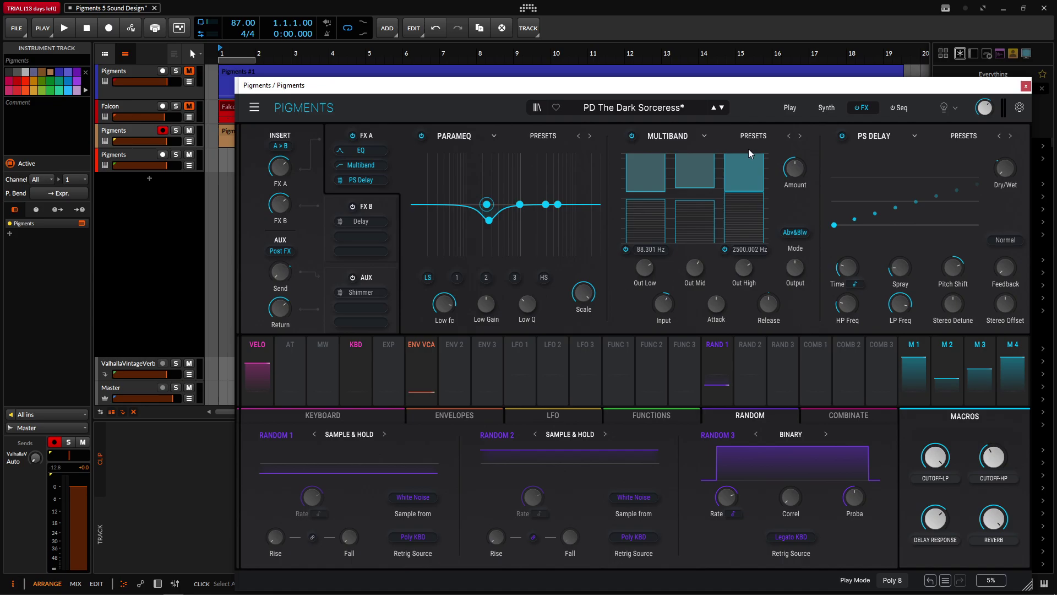
pyautogui.click(632, 137)
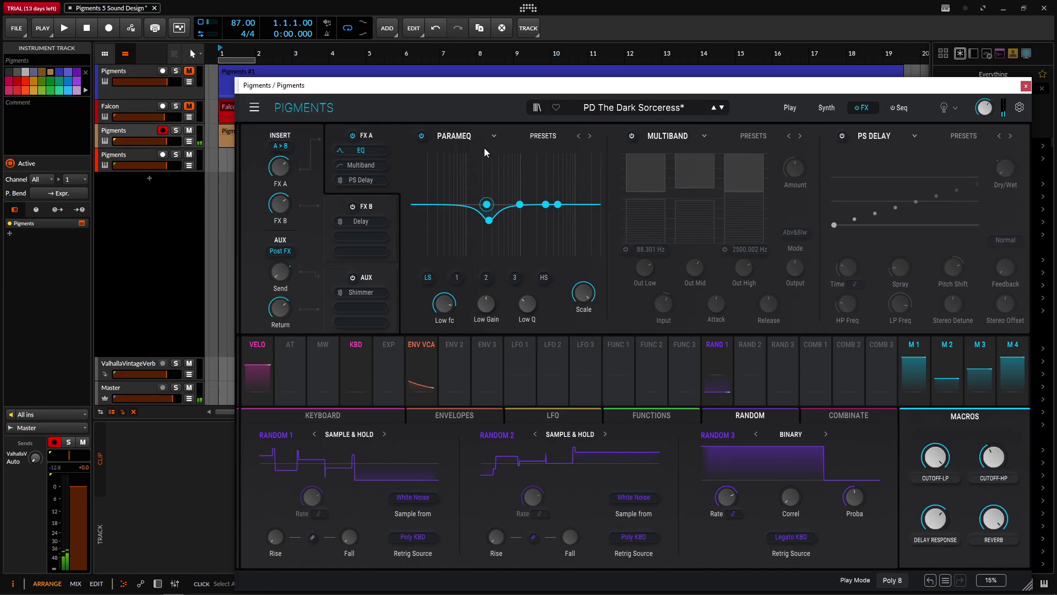
# Compare the Dark Sorceress sound with and without the ParamEQ and check its filters.
pyautogui.click(422, 137)
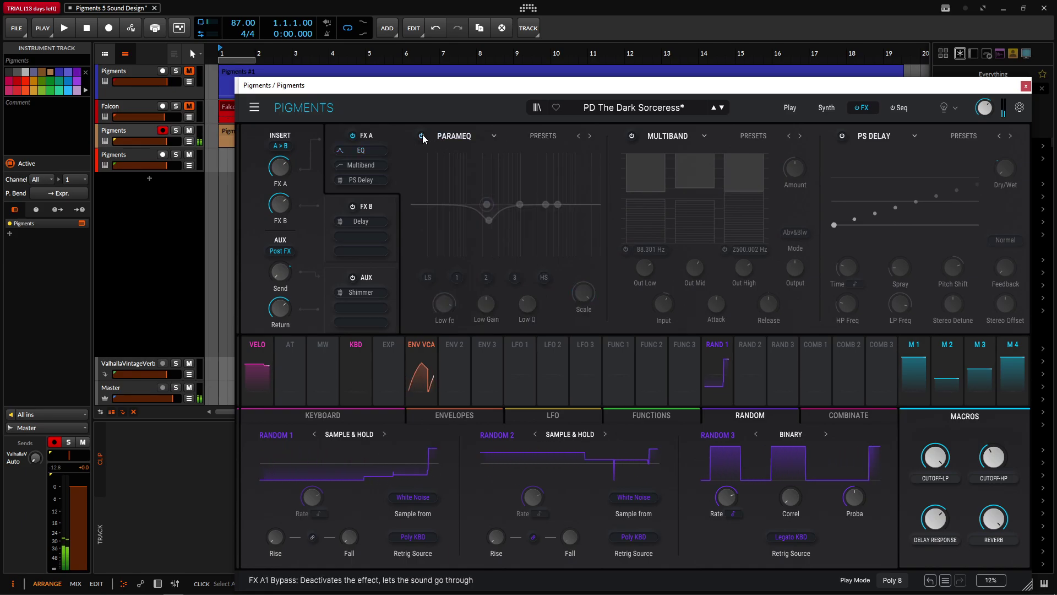
pyautogui.click(423, 137)
pyautogui.click(423, 137)
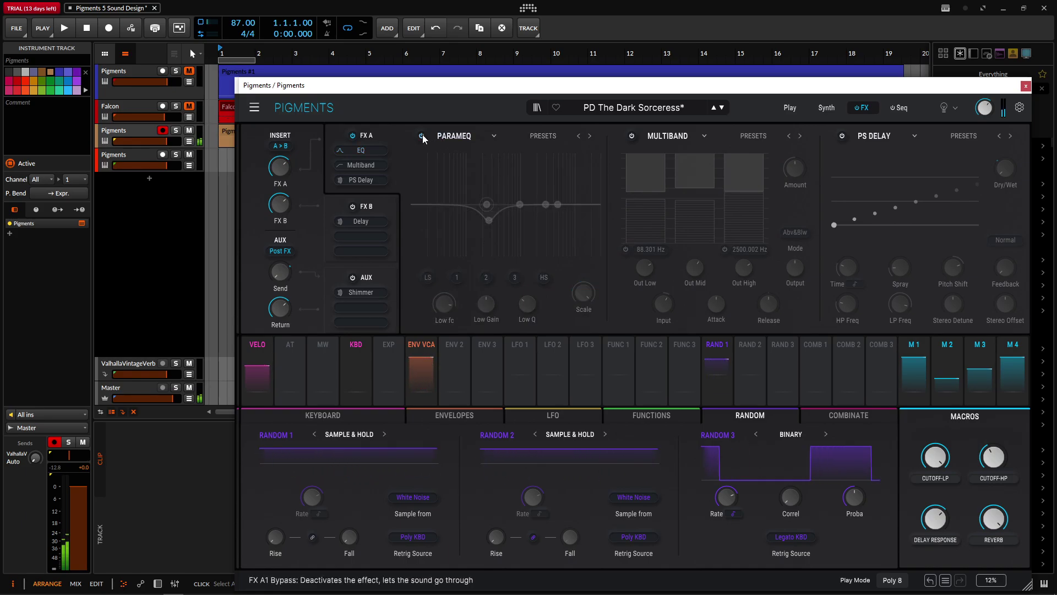
pyautogui.click(422, 138)
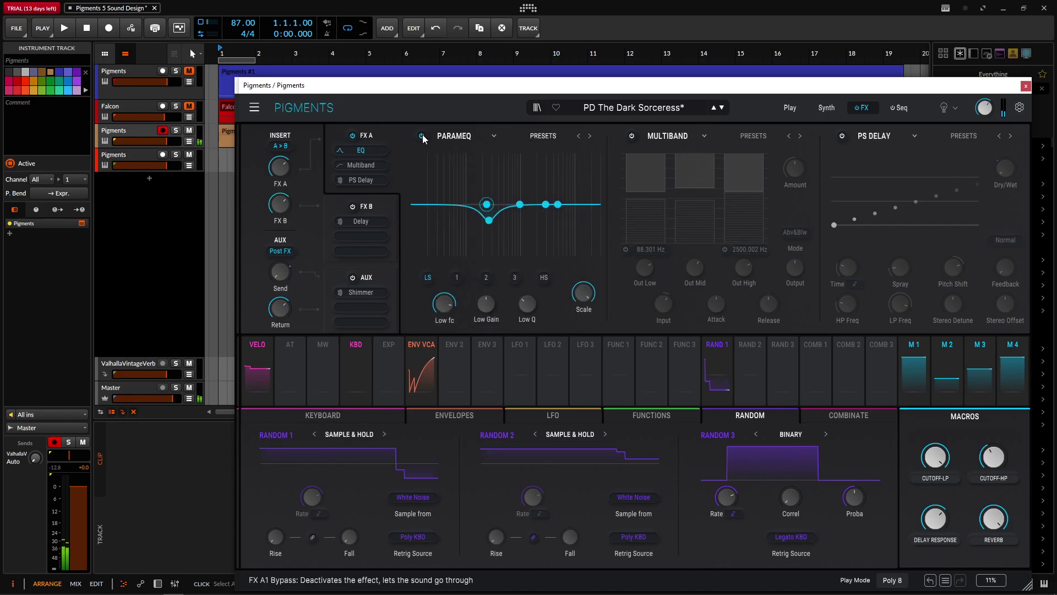
pyautogui.click(423, 137)
pyautogui.click(423, 137)
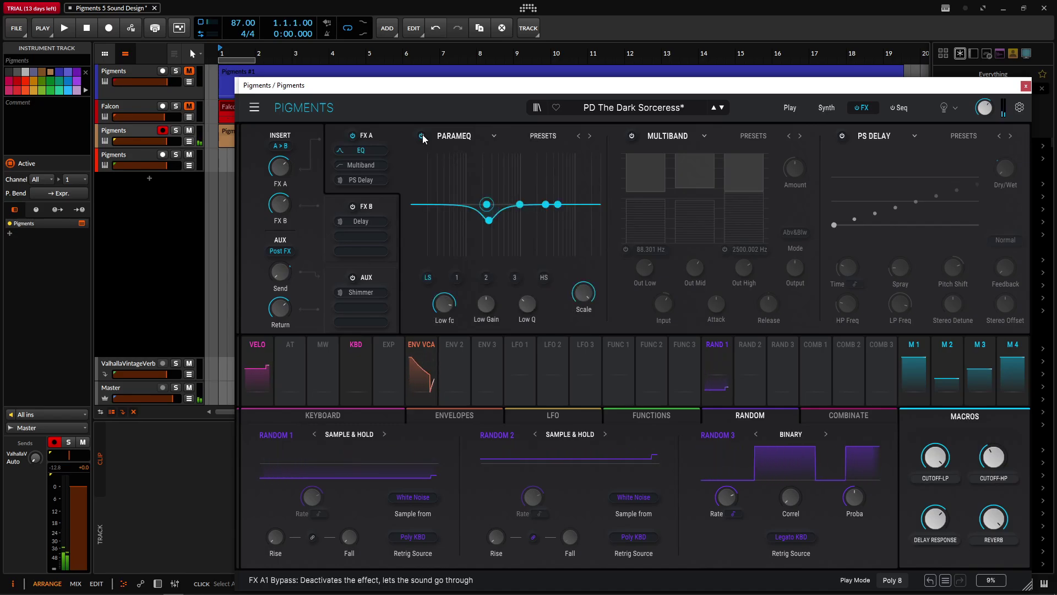
pyautogui.click(422, 137)
pyautogui.click(422, 137)
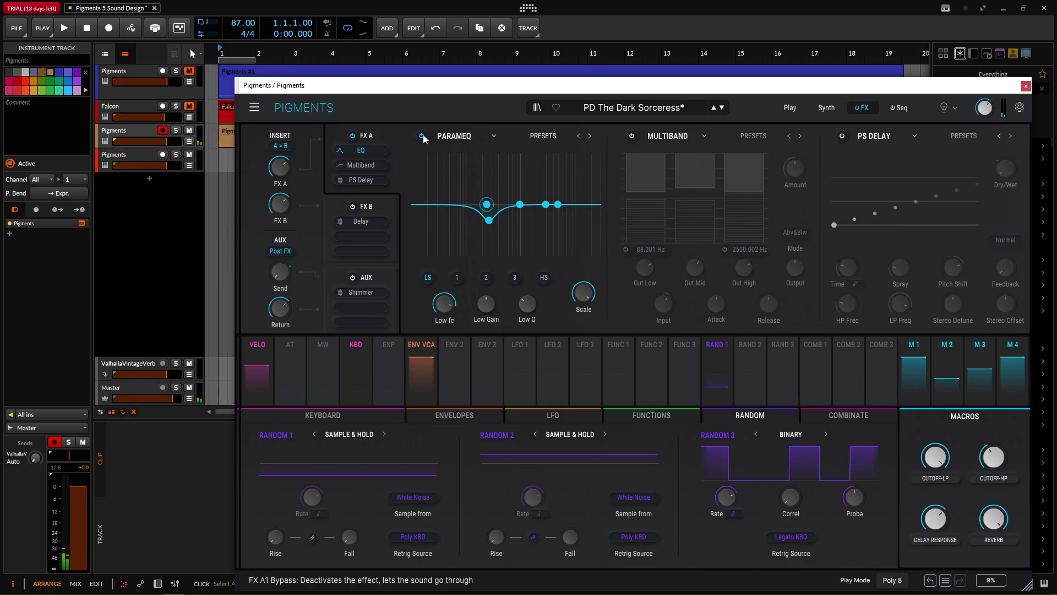
pyautogui.click(832, 110)
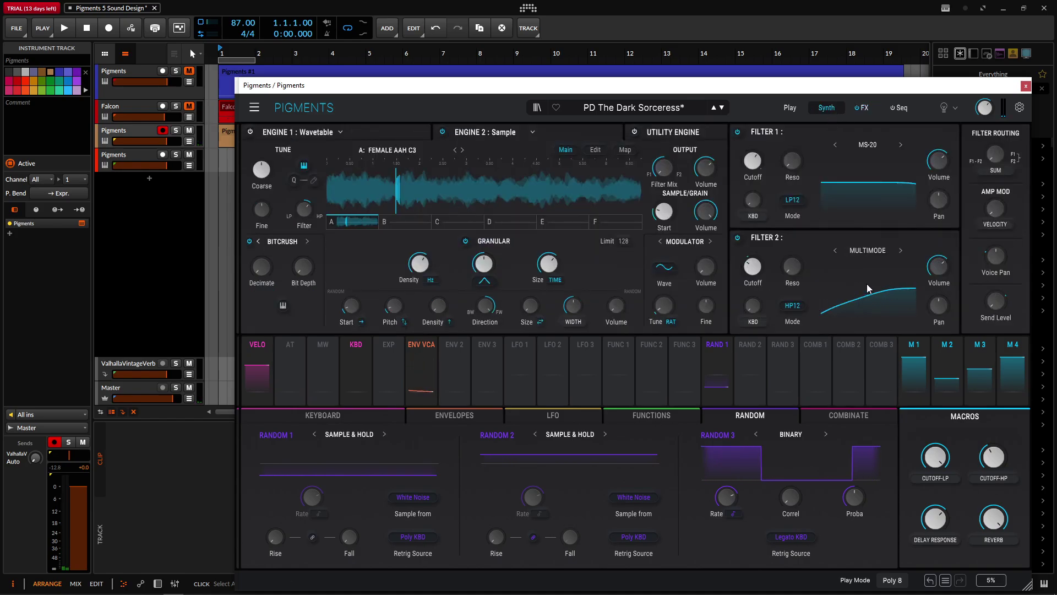
pyautogui.click(863, 108)
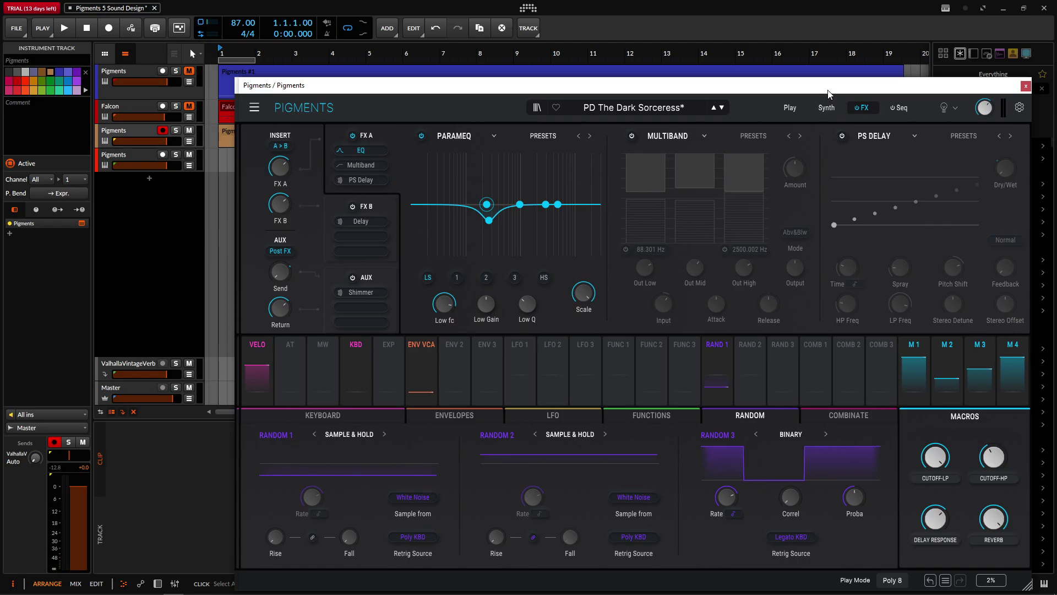
# Re-enable the Multiband and PS Delay effects in the Dark Sorceress patch's FX A chain.
pyautogui.click(632, 136)
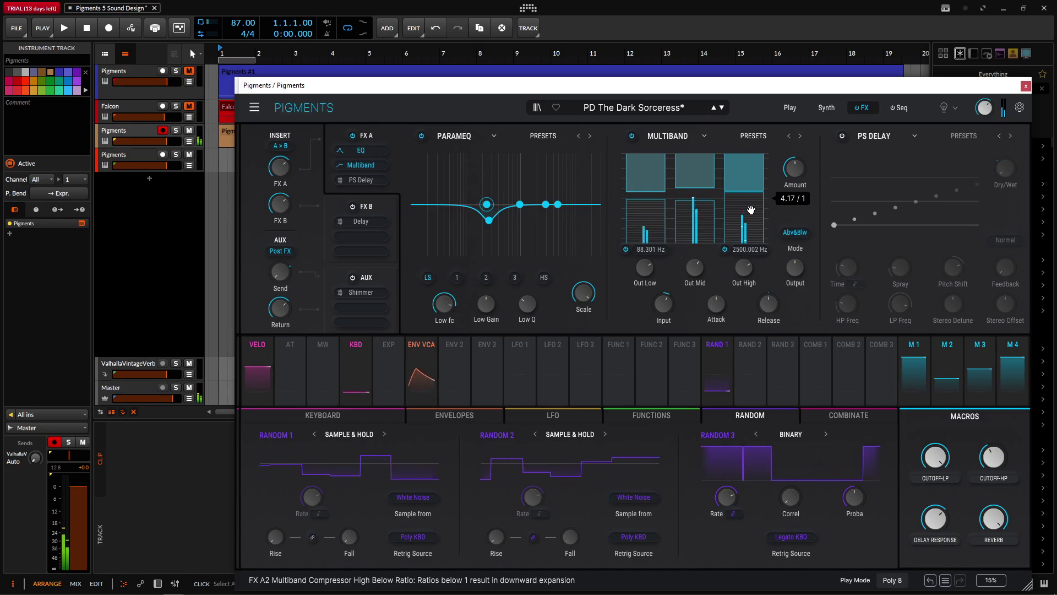
pyautogui.click(843, 137)
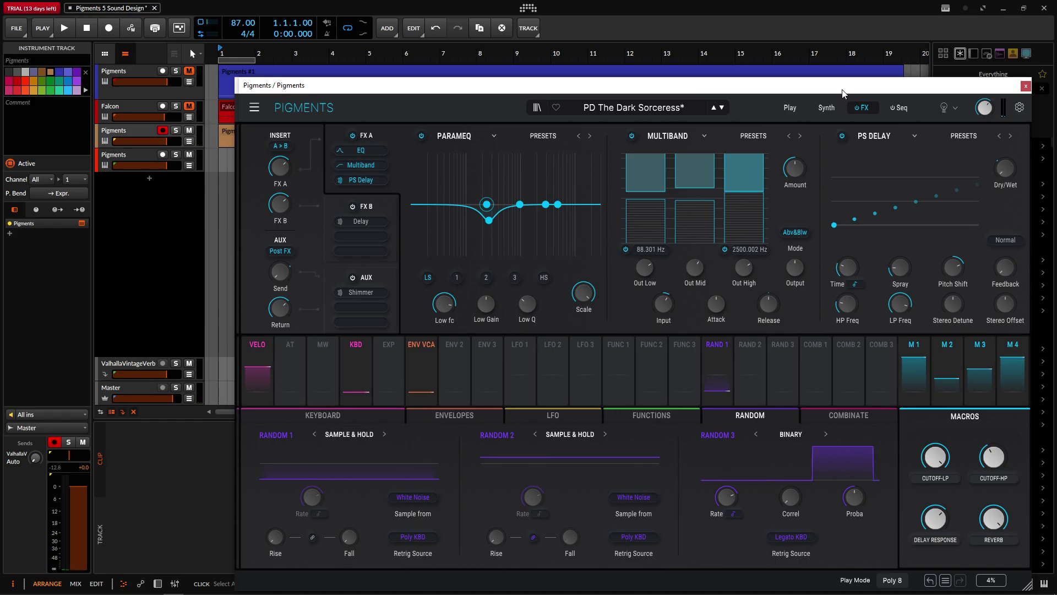
# Load Param EQ into the Default patch's first FX A slot and arrange both Pigments windows for comparison.
pyautogui.moveTo(842, 93); pyautogui.dragTo(789, 299)
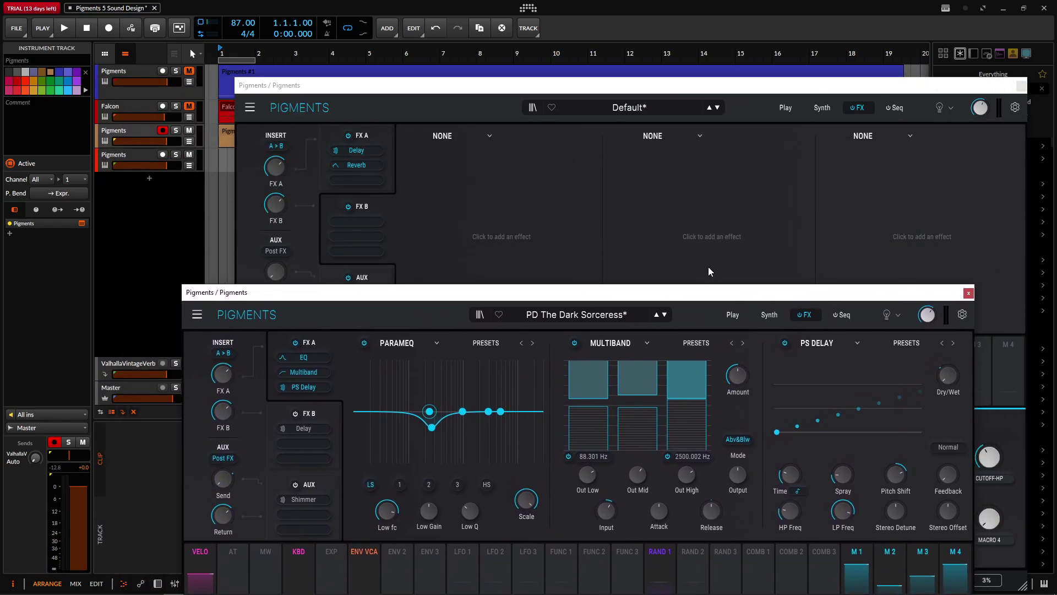
pyautogui.click(378, 134)
pyautogui.click(452, 136)
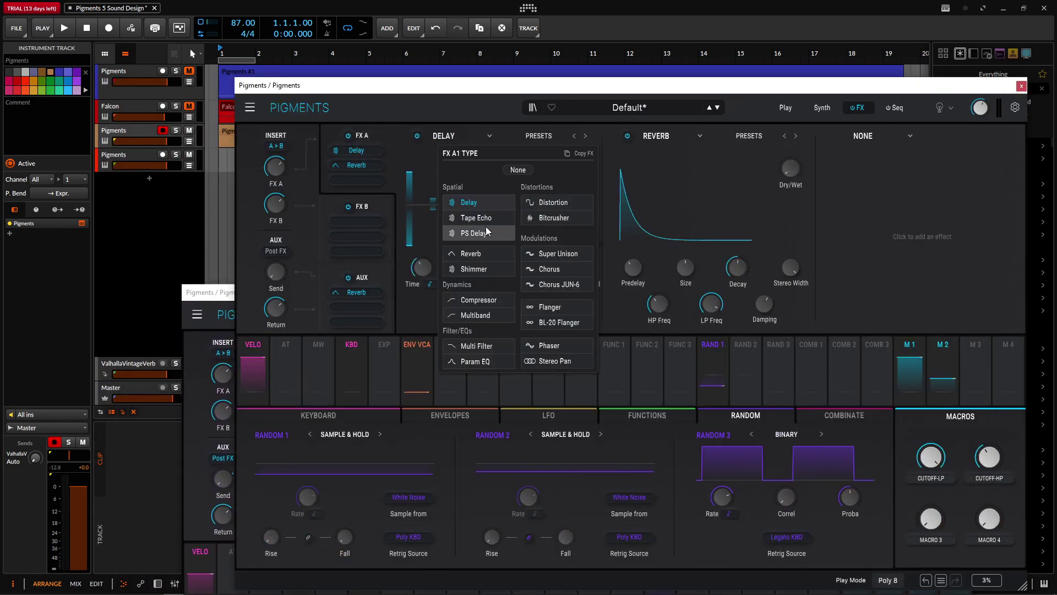
pyautogui.click(487, 361)
pyautogui.moveTo(499, 85); pyautogui.dragTo(628, 77)
pyautogui.moveTo(287, 293); pyautogui.dragTo(179, 192)
# Match the Default ParamEQ's Peak 1 frequency and gain to the Dark Sorceress patch's -4.81 dB dip.
pyautogui.click(324, 329)
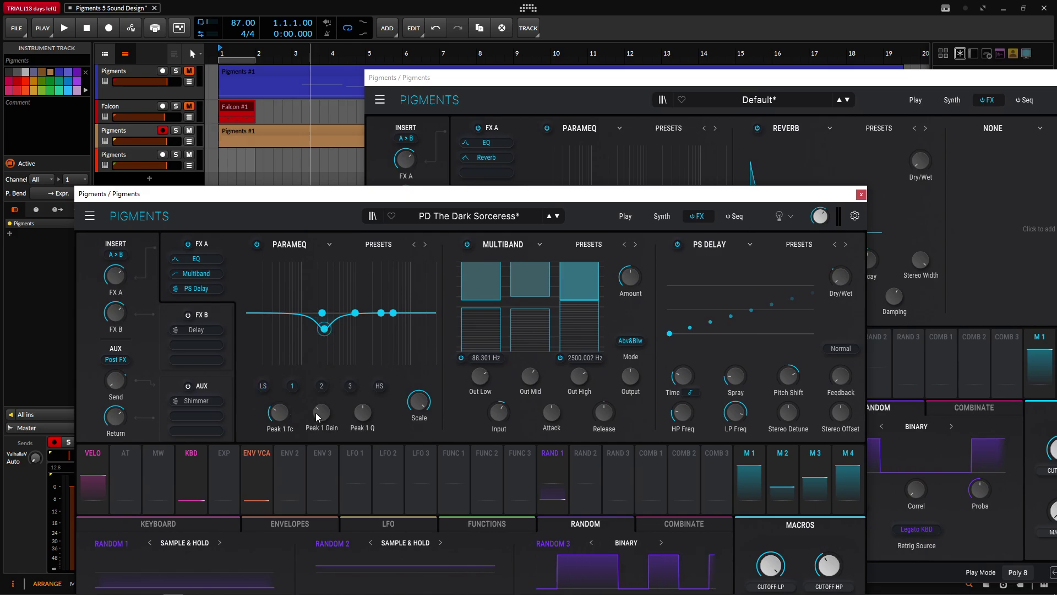
pyautogui.click(591, 91)
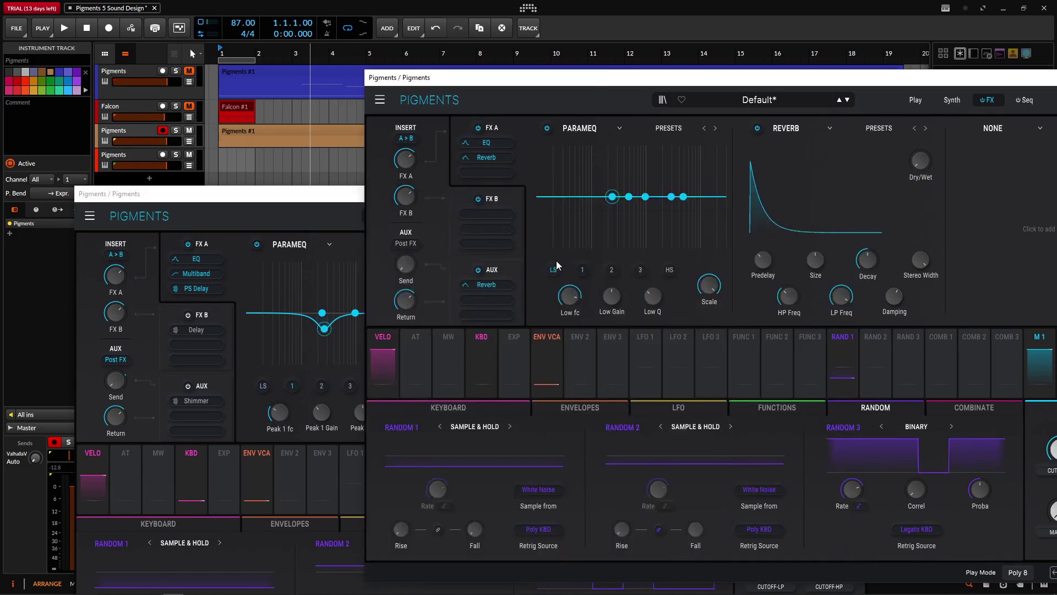
pyautogui.click(582, 270)
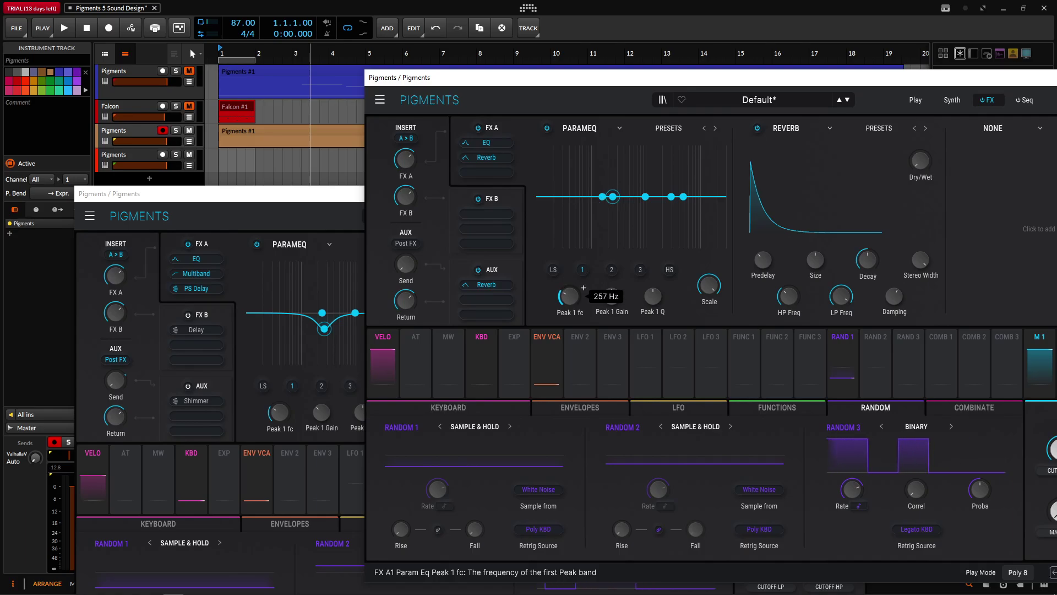
pyautogui.click(321, 412)
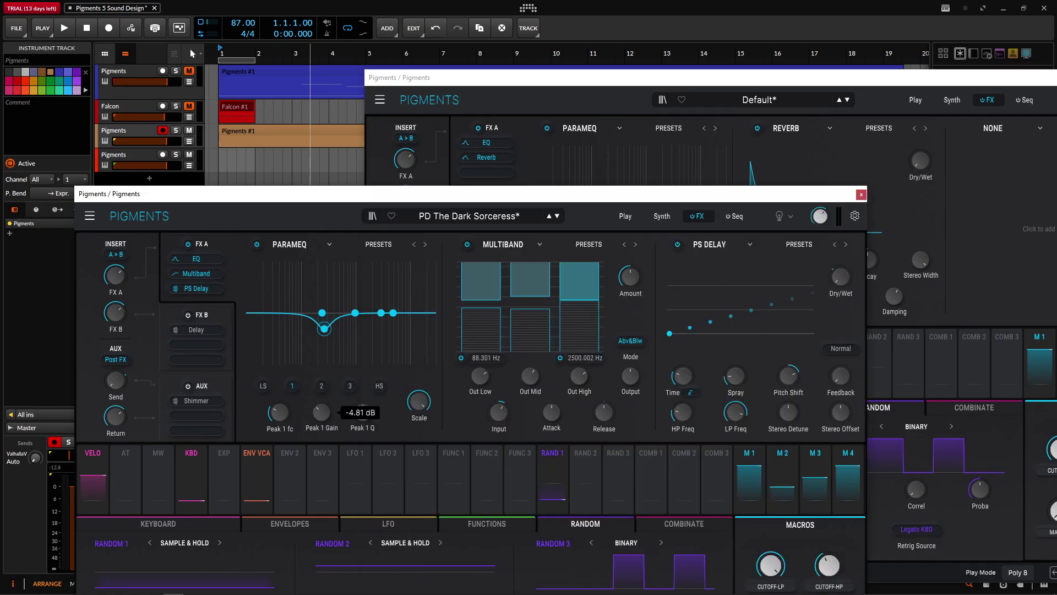
pyautogui.click(662, 82)
pyautogui.moveTo(606, 312); pyautogui.dragTo(606, 324)
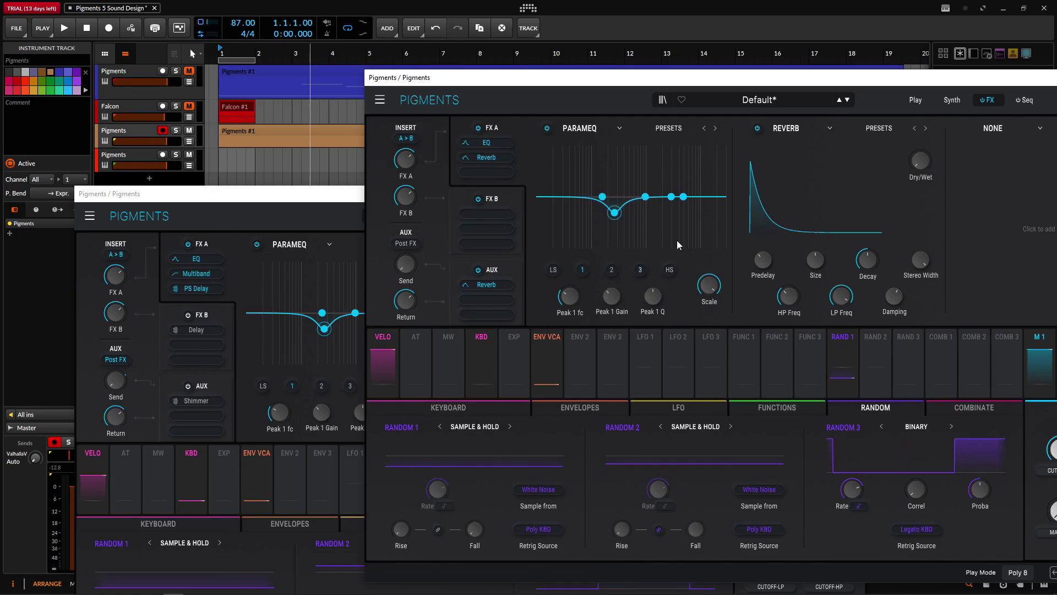
# Check the Dark Sorceress ParamEQ against the Default patch's EQ and select the Default patch's track.
pyautogui.click(363, 216)
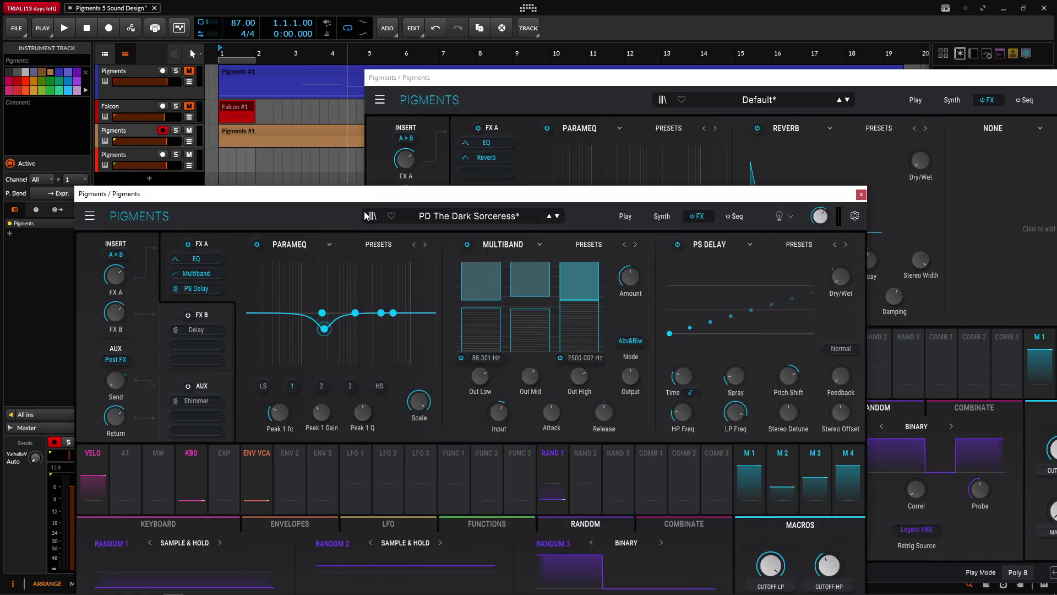
pyautogui.click(799, 81)
pyautogui.click(141, 156)
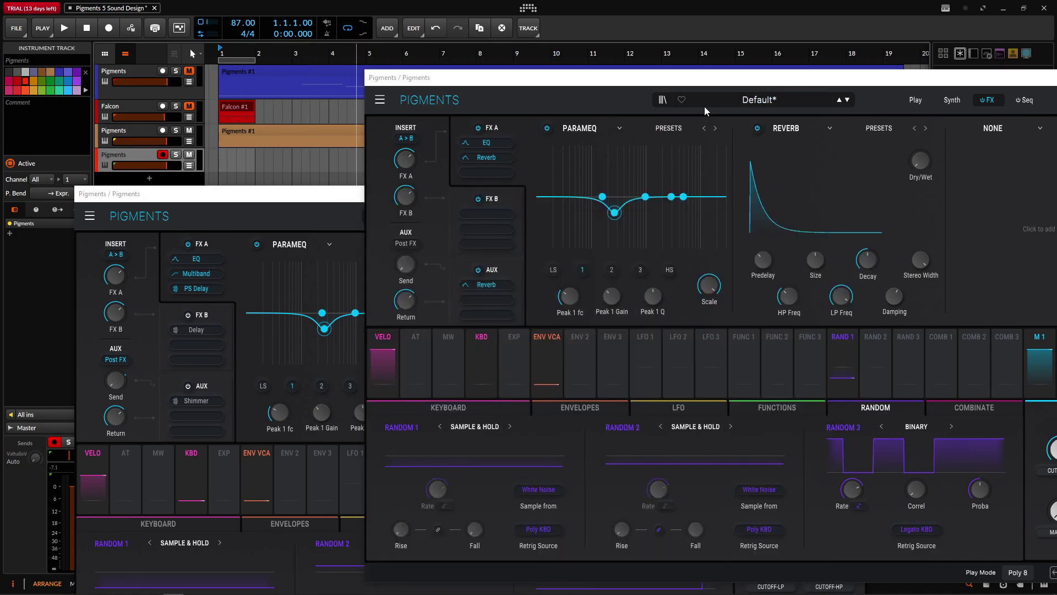
# Replace the Reverb in the Default patch's second FX A slot with Multiband and raise its High band below-threshold.
pyautogui.click(800, 128)
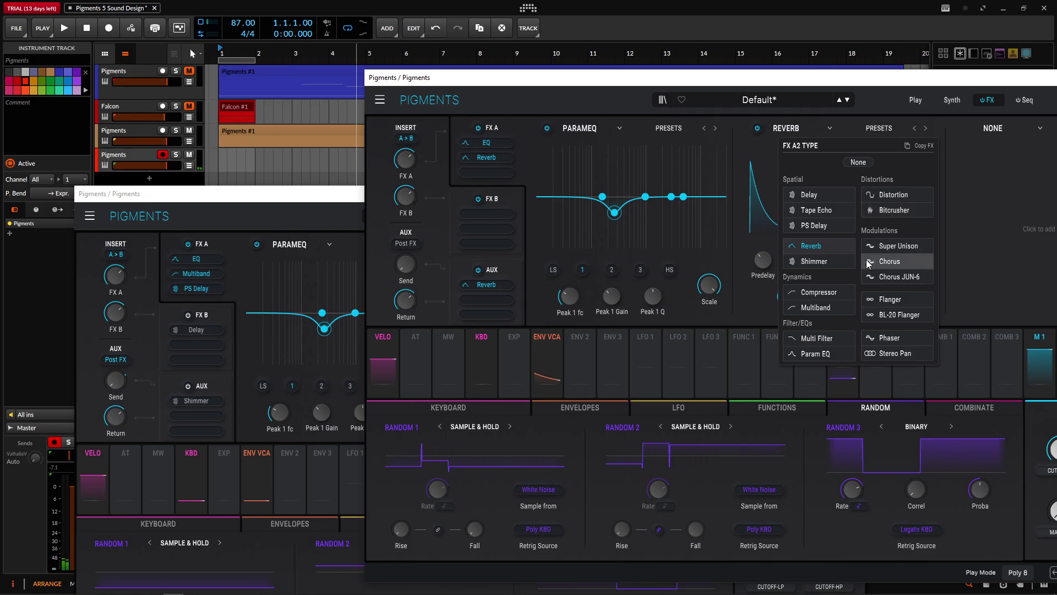
pyautogui.click(833, 307)
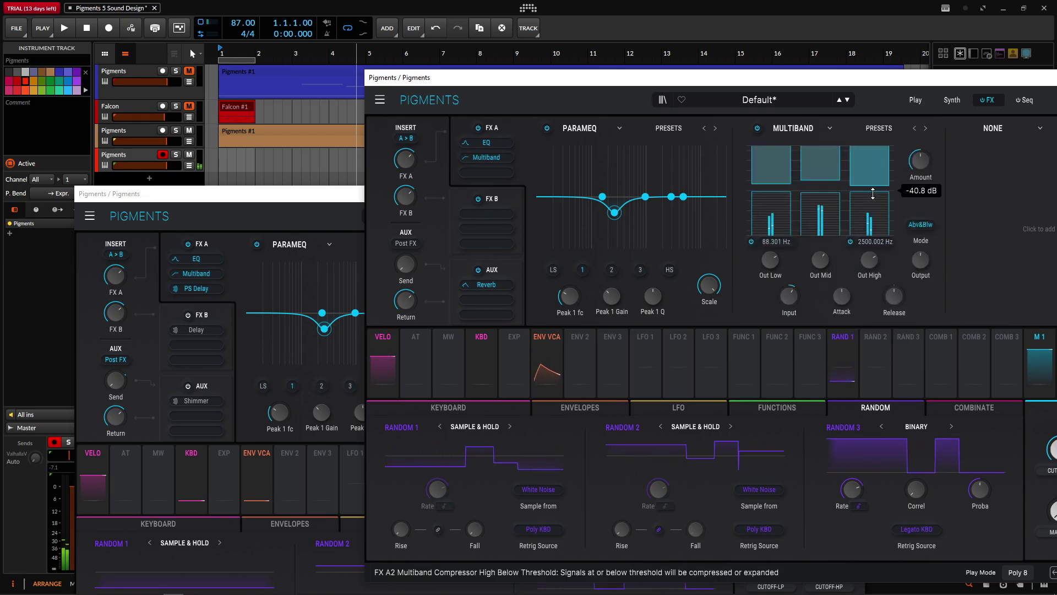
pyautogui.moveTo(872, 203); pyautogui.dragTo(875, 190)
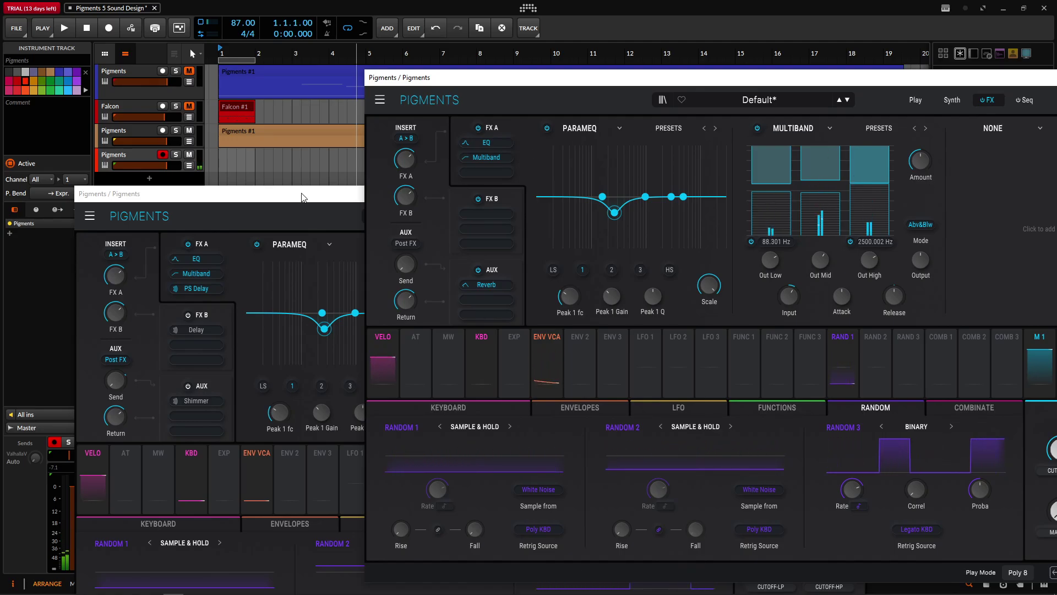
# Reposition the two Pigments windows and load PS Delay into the Default patch's third FX A slot.
pyautogui.moveTo(302, 198); pyautogui.dragTo(264, 194)
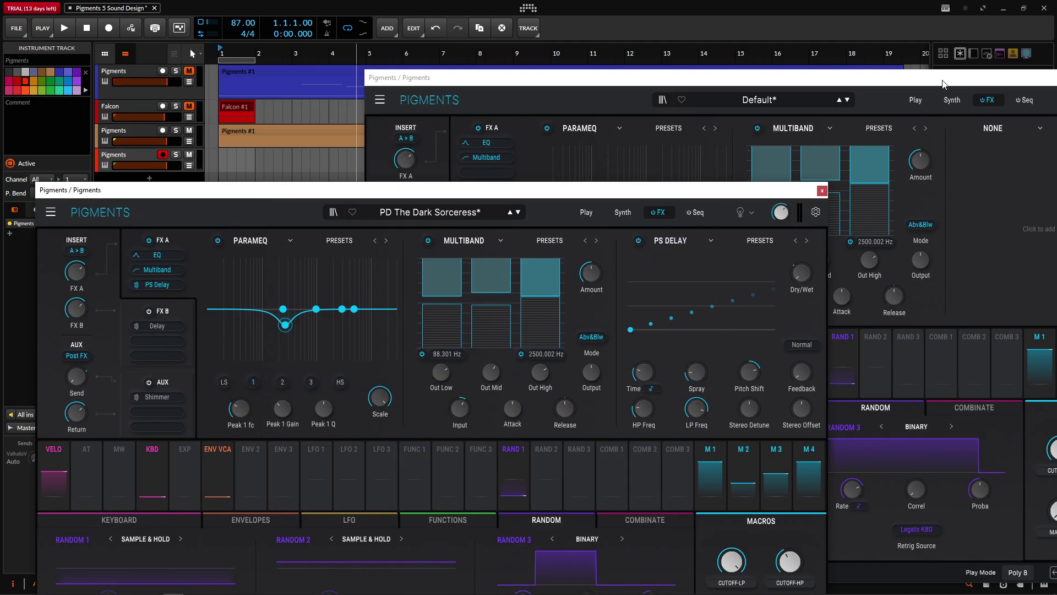
pyautogui.moveTo(943, 81); pyautogui.dragTo(755, 77)
pyautogui.click(807, 123)
pyautogui.click(846, 224)
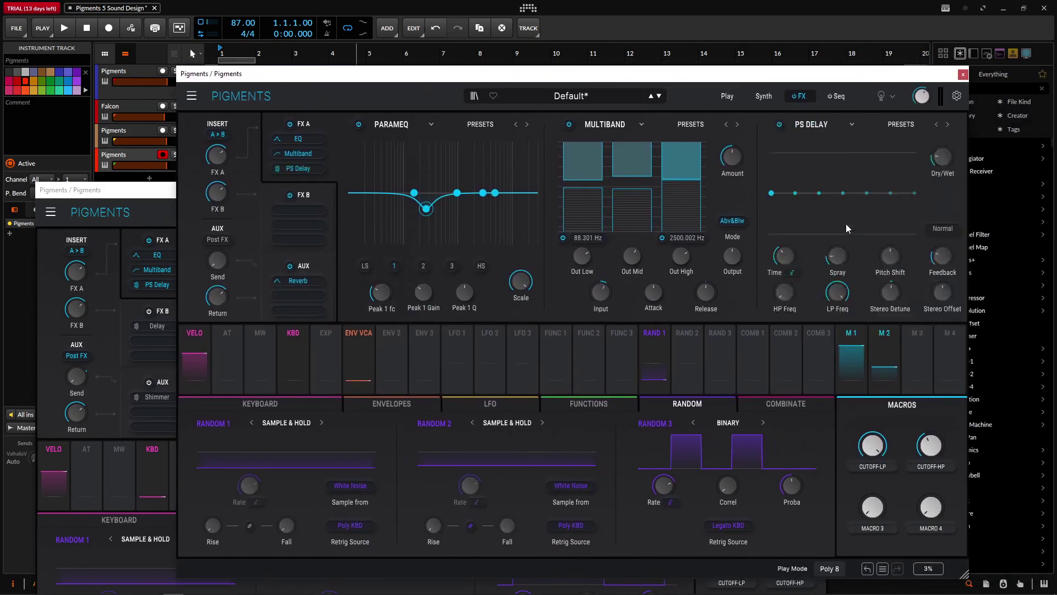
# Select the Dark Sorceress patch's track and compare its PS Delay settings with those of the Default patch.
pyautogui.click(142, 191)
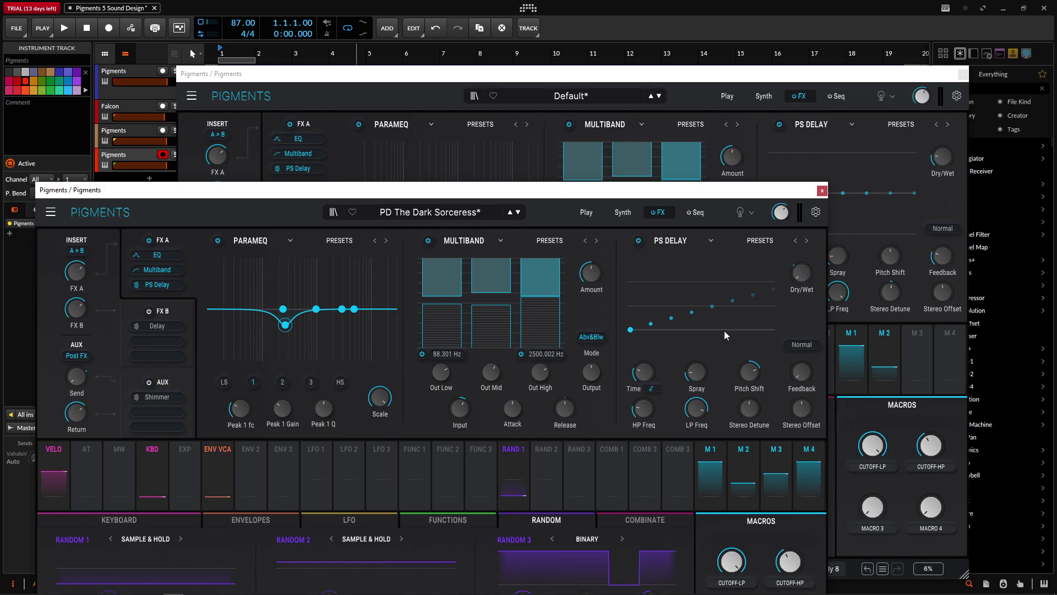
pyautogui.moveTo(806, 383)
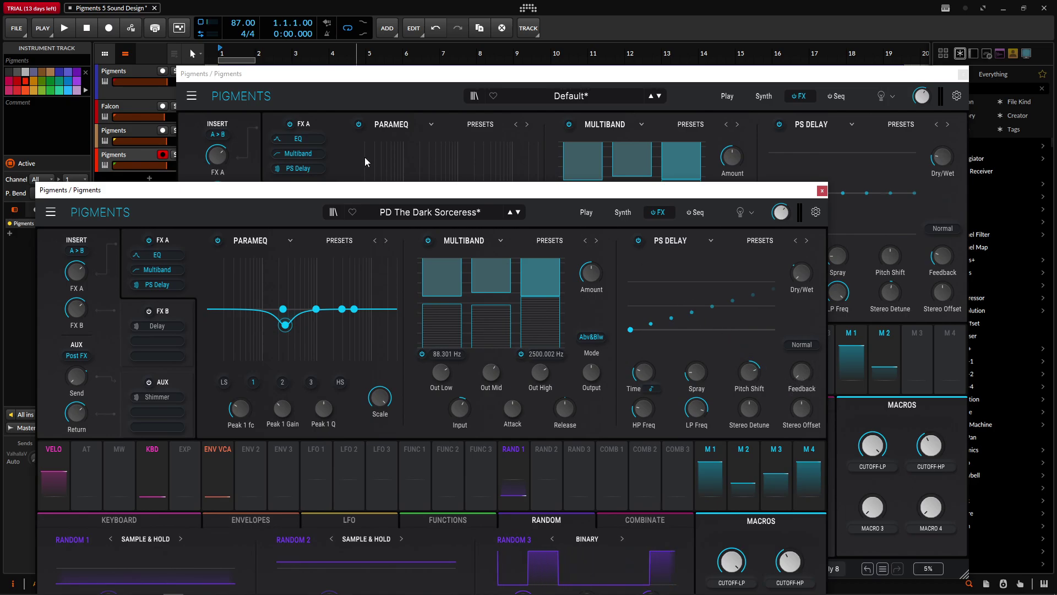
pyautogui.click(147, 134)
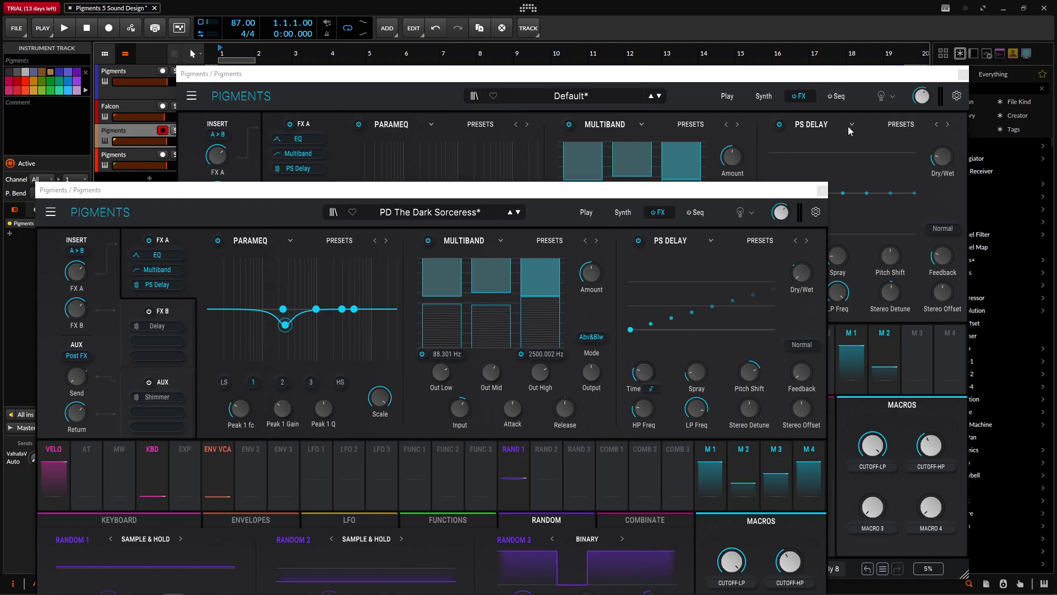
pyautogui.click(817, 76)
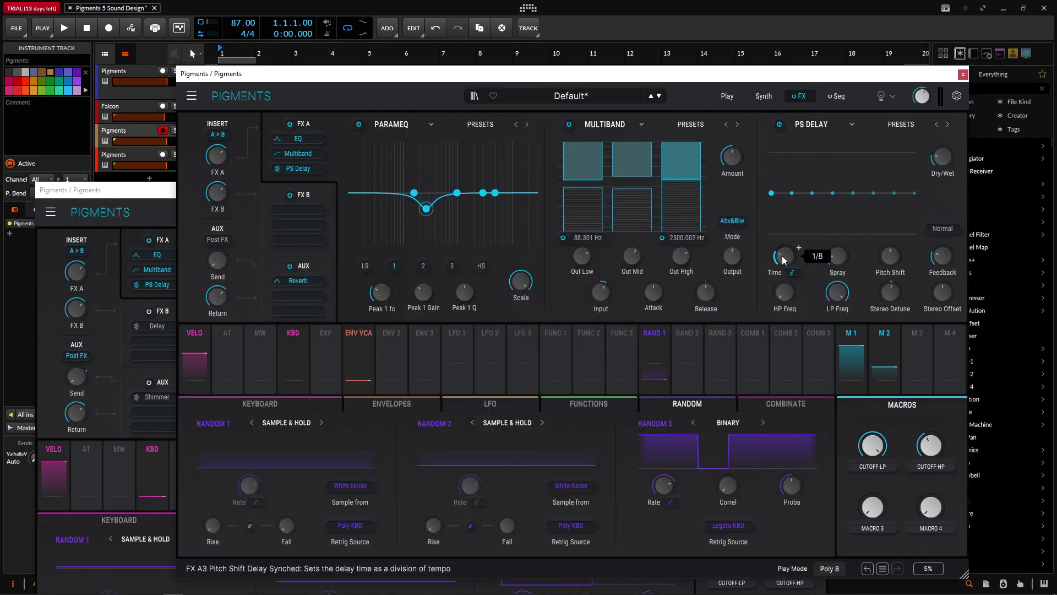
pyautogui.click(145, 191)
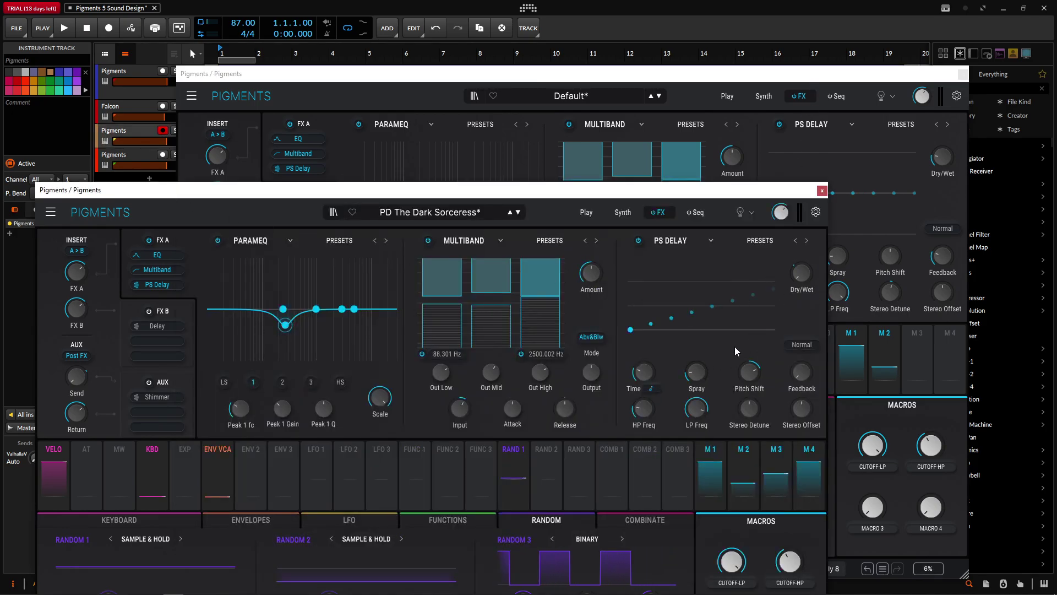
pyautogui.moveTo(716, 190); pyautogui.dragTo(685, 166)
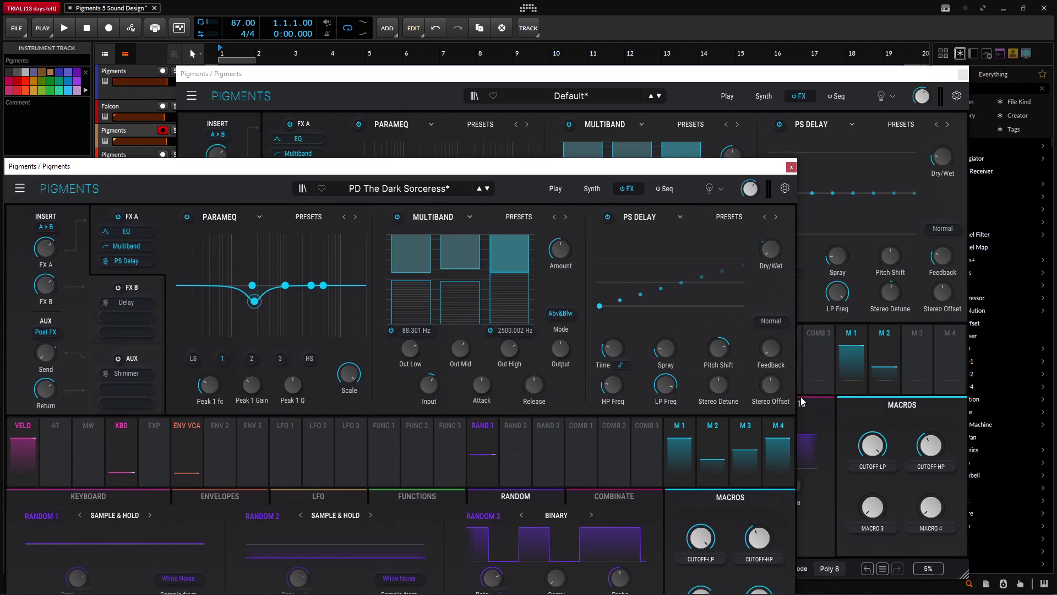
# Raise the Default PS Delay's Pitch Shift to match the Dark Sorceress patch.
pyautogui.click(904, 266)
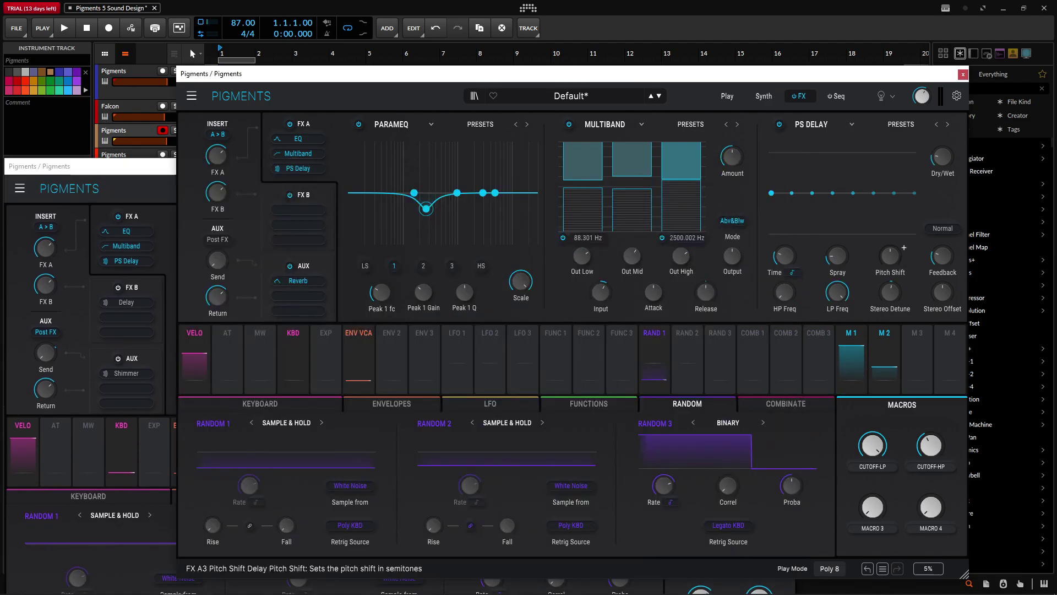
pyautogui.scroll(10, 890, 256)
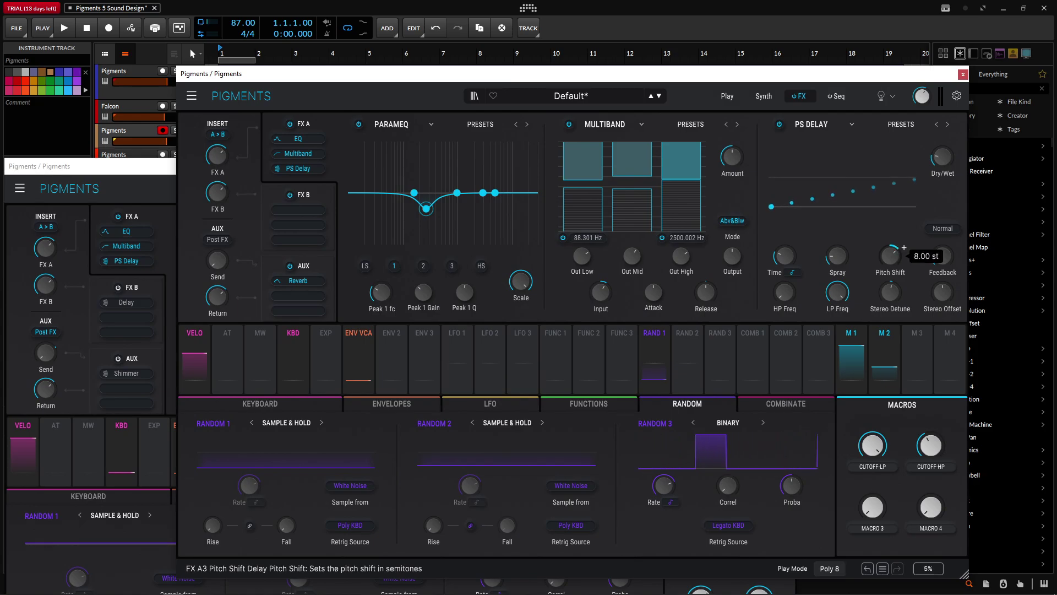
pyautogui.scroll(1, 891, 256)
pyautogui.scroll(1, 904, 247)
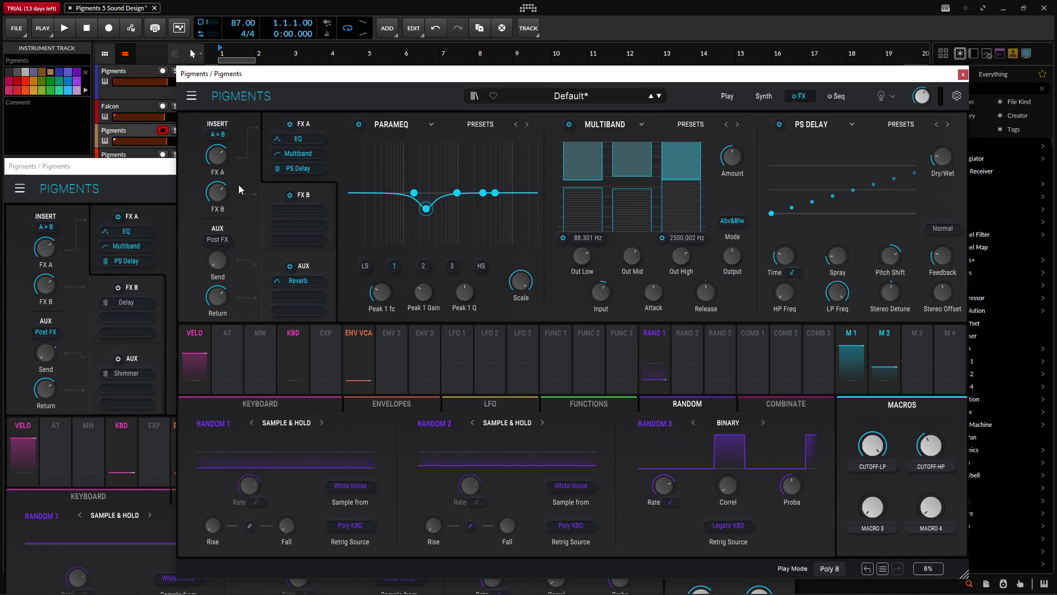
# Check the Dark Sorceress PS Delay's Dry/Wet modulation and assign Macro 3 to the Default PS Delay's Dry/Wet accordingly.
pyautogui.click(152, 168)
pyautogui.moveTo(776, 253)
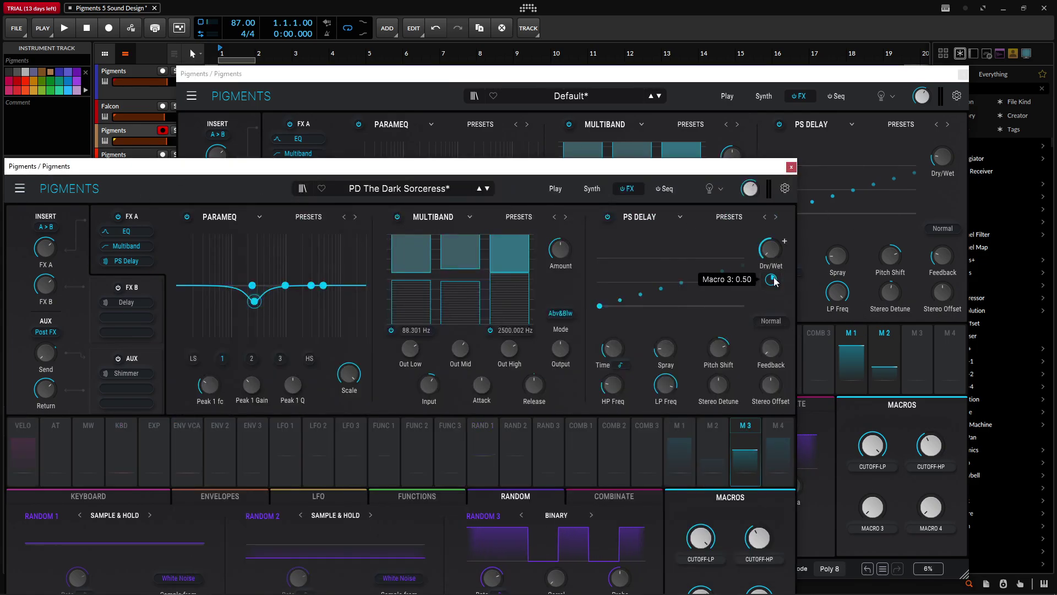
pyautogui.moveTo(698, 174); pyautogui.dragTo(691, 93)
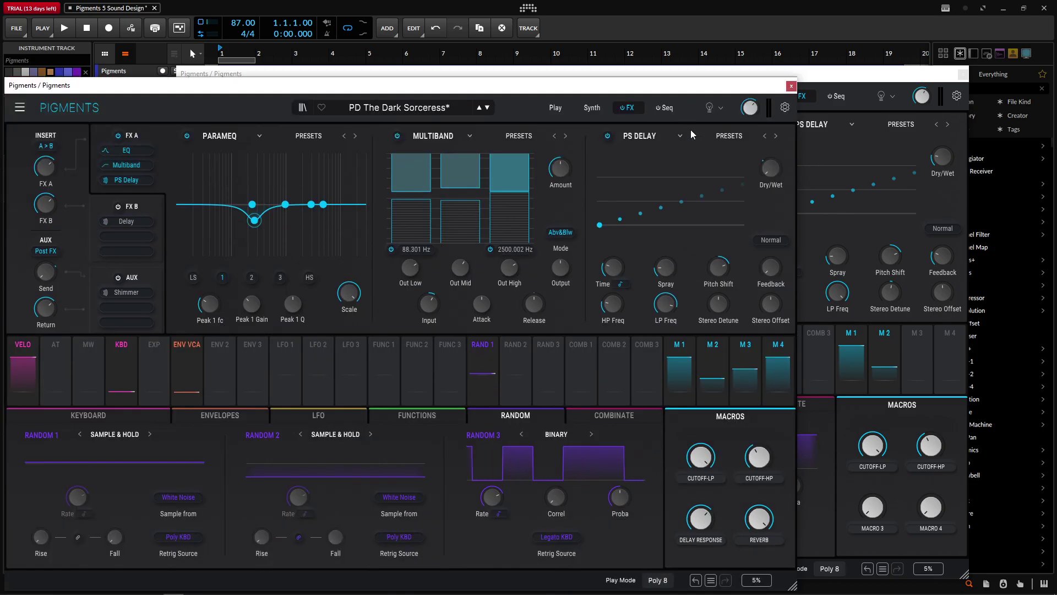
pyautogui.moveTo(714, 523)
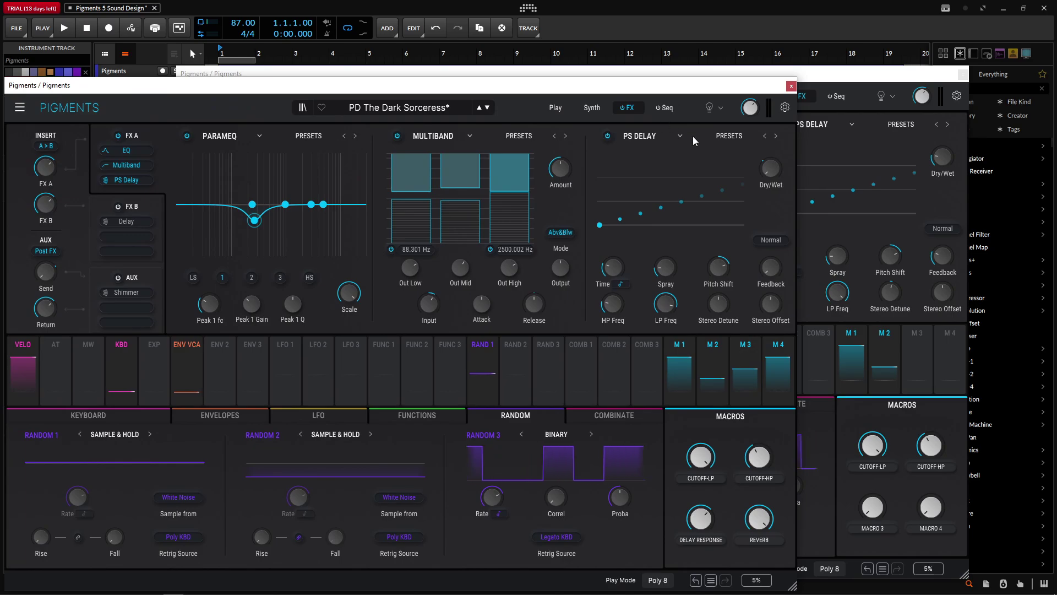
pyautogui.moveTo(774, 202)
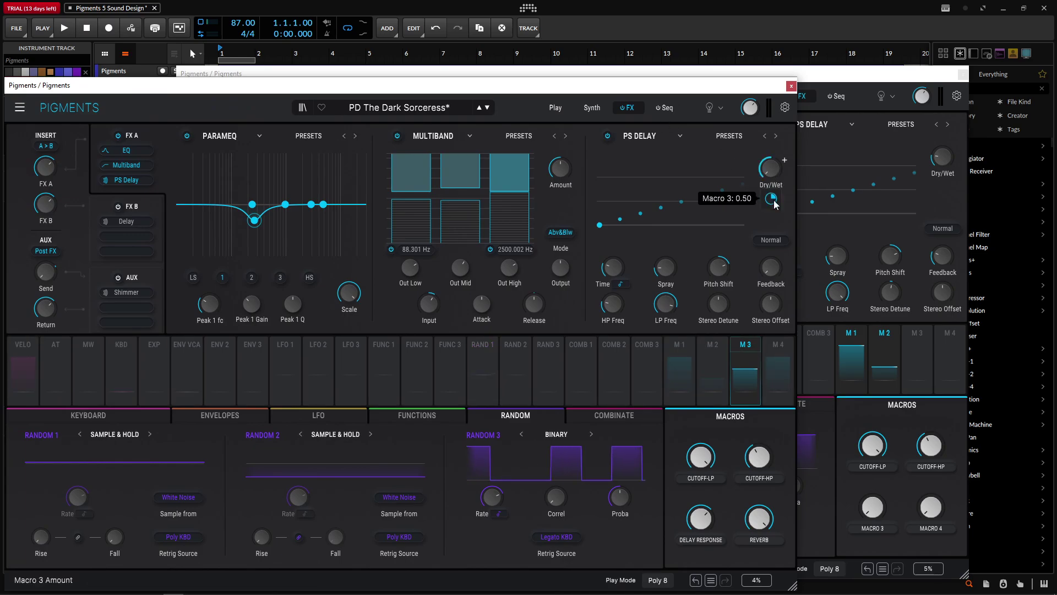
pyautogui.click(924, 306)
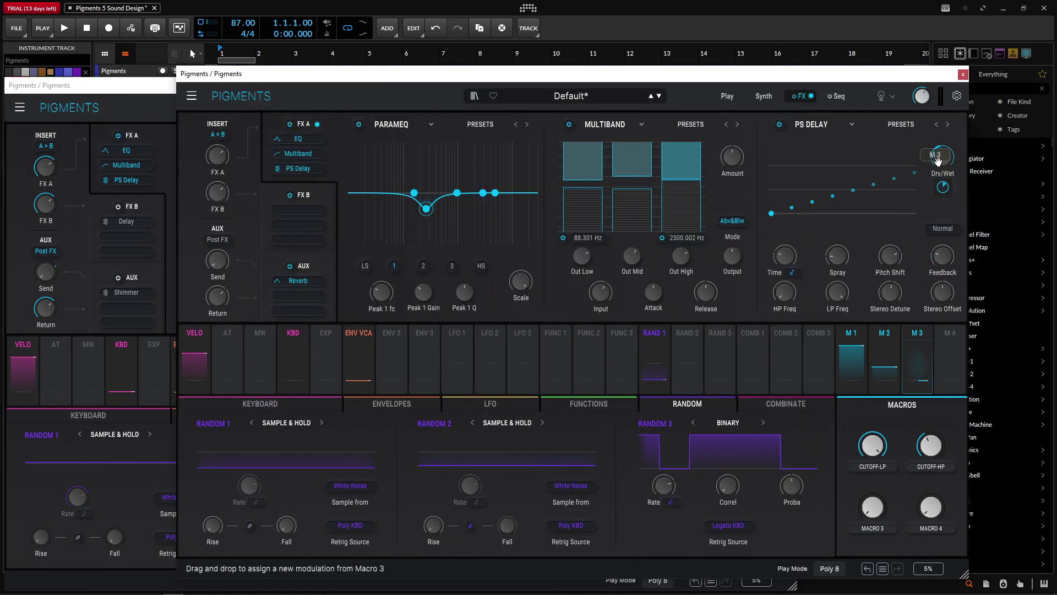
pyautogui.moveTo(946, 195)
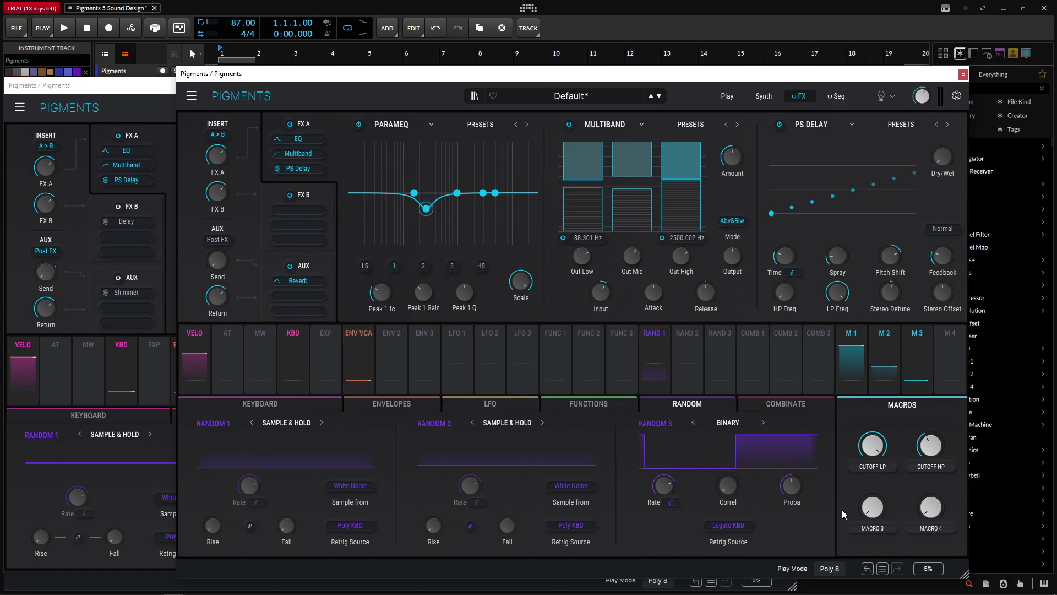
# Rename the Default patch's Macro 3 as delay-response.
pyautogui.doubleClick(866, 530)
pyautogui.write('d')
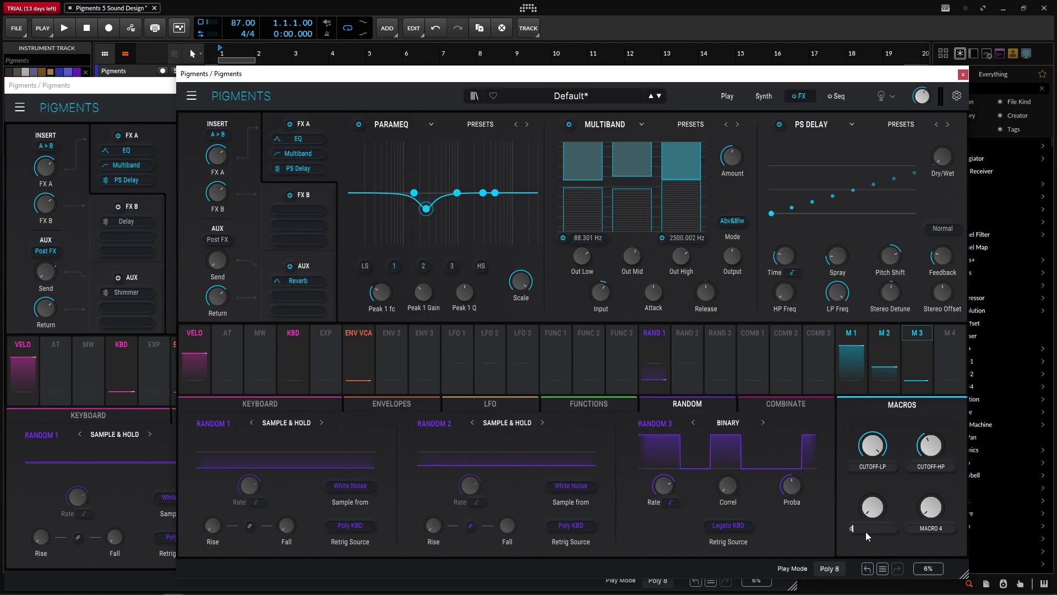
pyautogui.write('elay-')
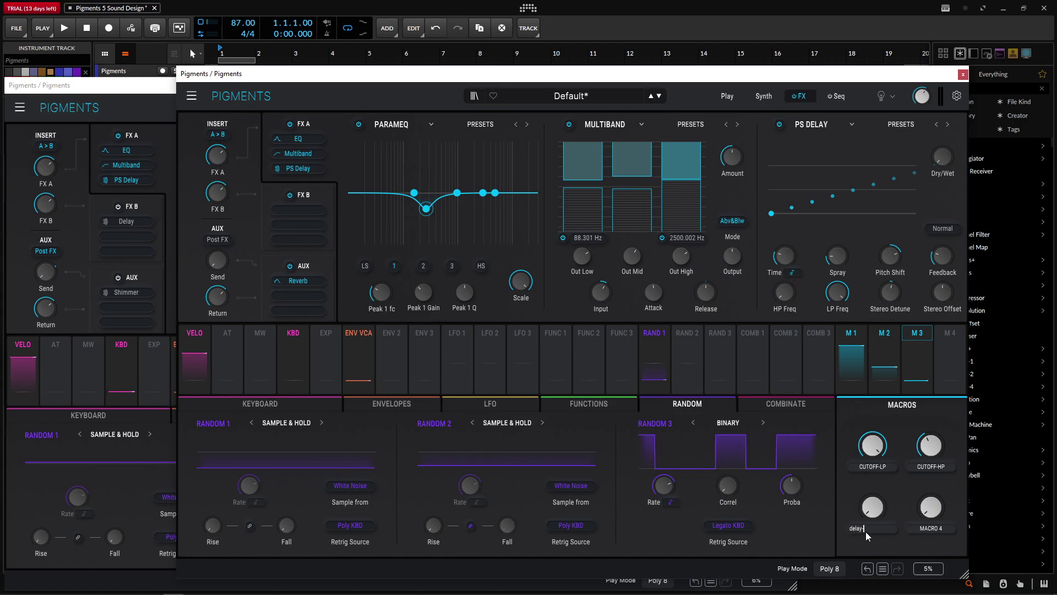
pyautogui.write('re')
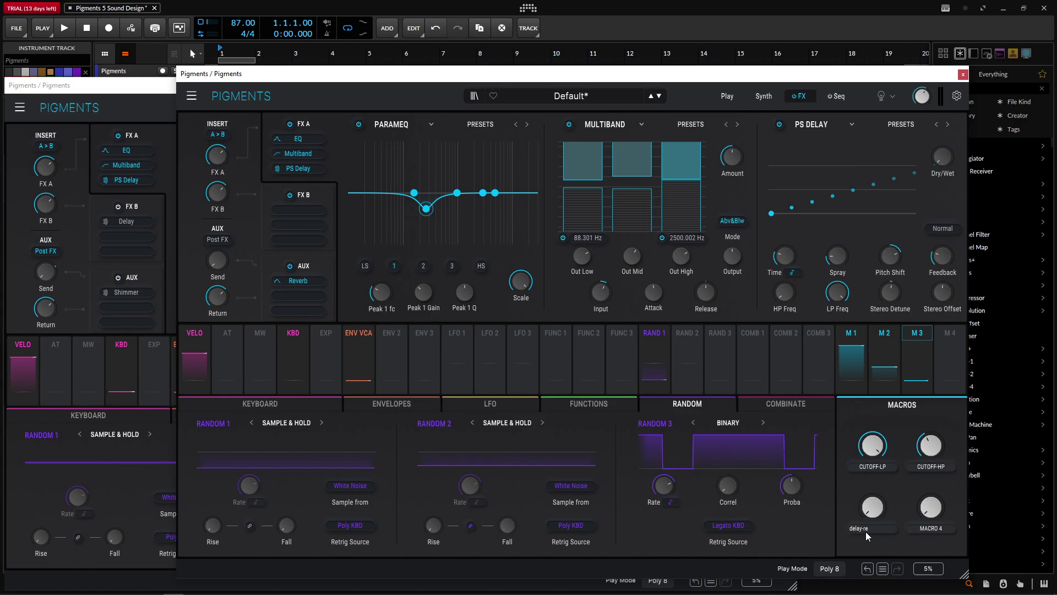
pyautogui.write('sponse')
pyautogui.press('Return')
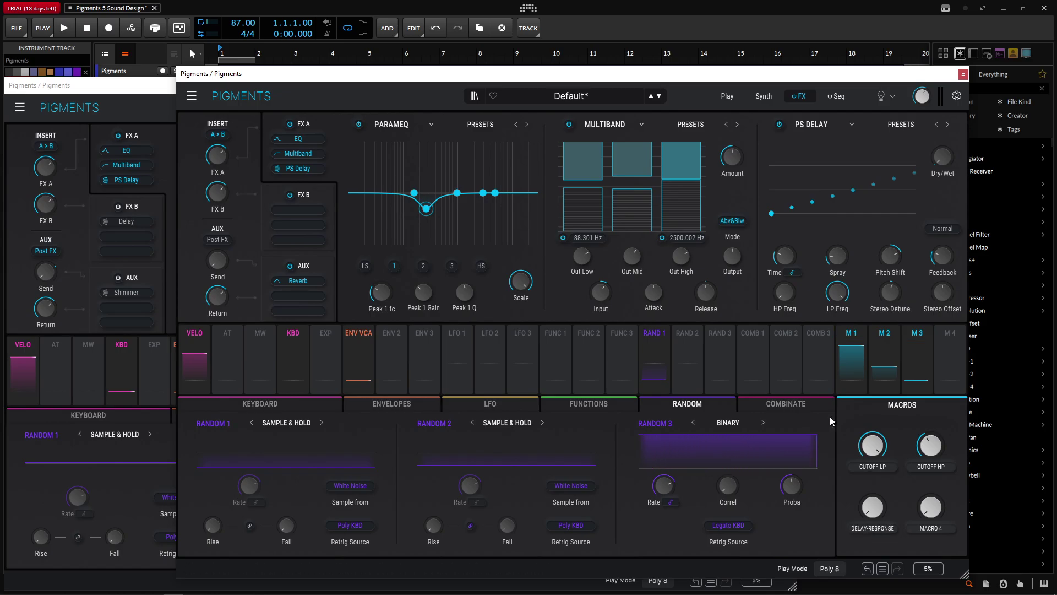
# Rearrange both Pigments windows to uncover the tracks, then select the Default patch's track and bring its window forward.
pyautogui.moveTo(791, 88); pyautogui.dragTo(761, 122)
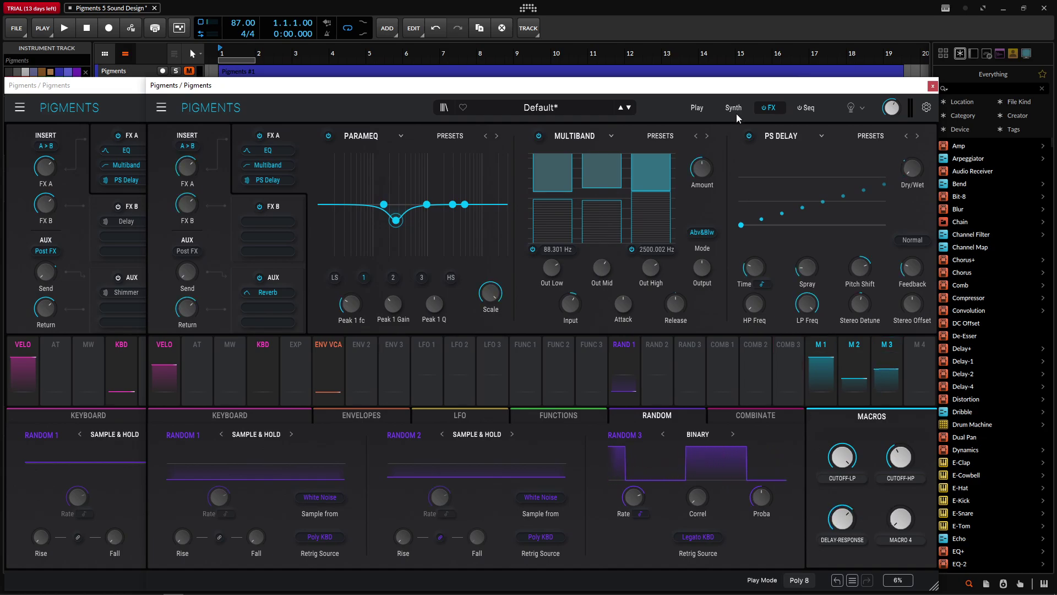
pyautogui.moveTo(746, 88); pyautogui.dragTo(694, 89)
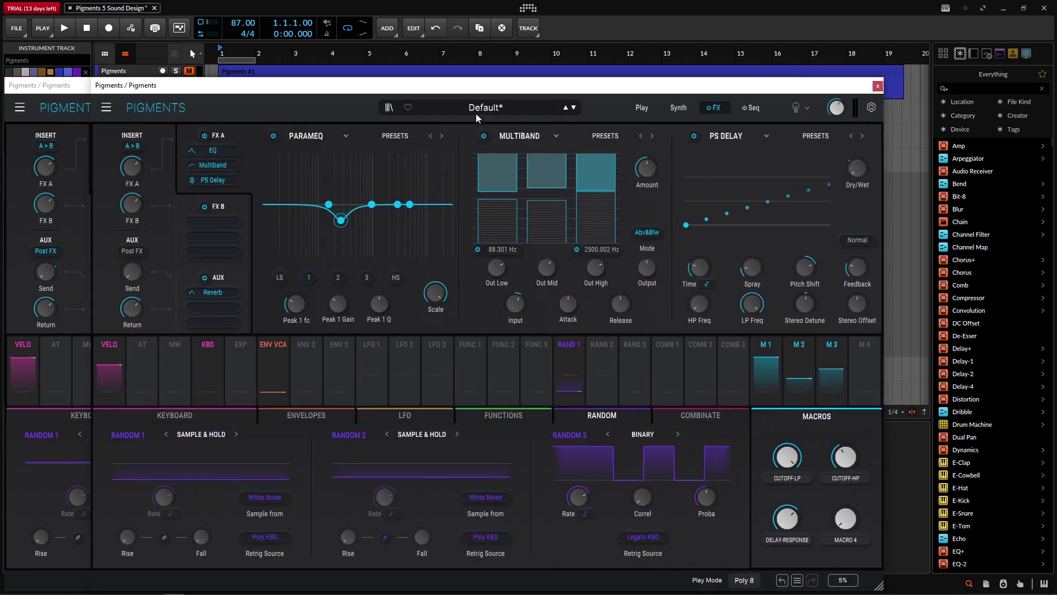
pyautogui.moveTo(465, 88); pyautogui.dragTo(589, 248)
pyautogui.moveTo(371, 95); pyautogui.dragTo(370, 231)
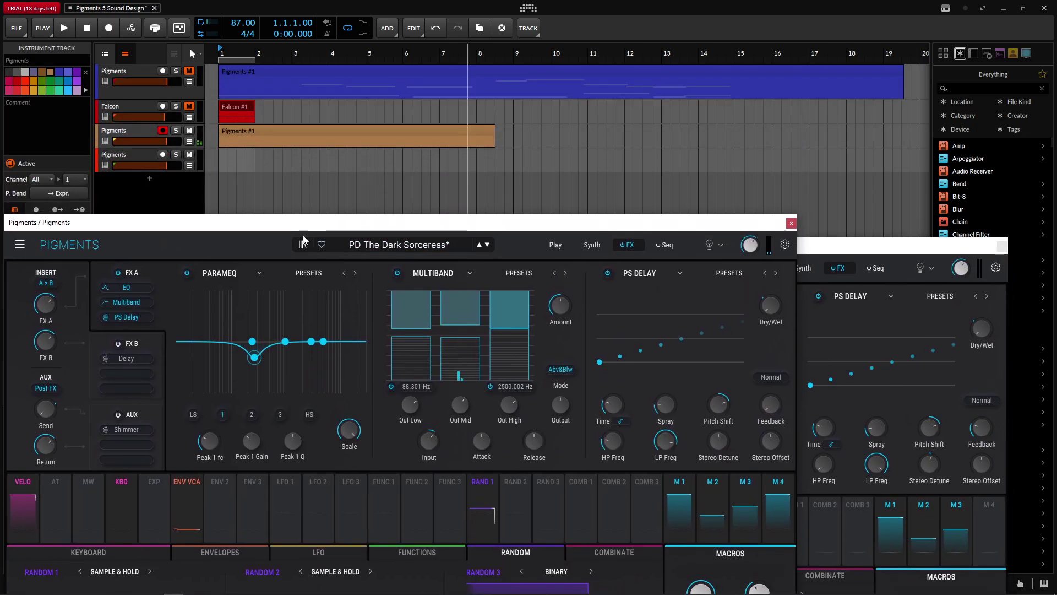
pyautogui.moveTo(892, 248); pyautogui.dragTo(842, 95)
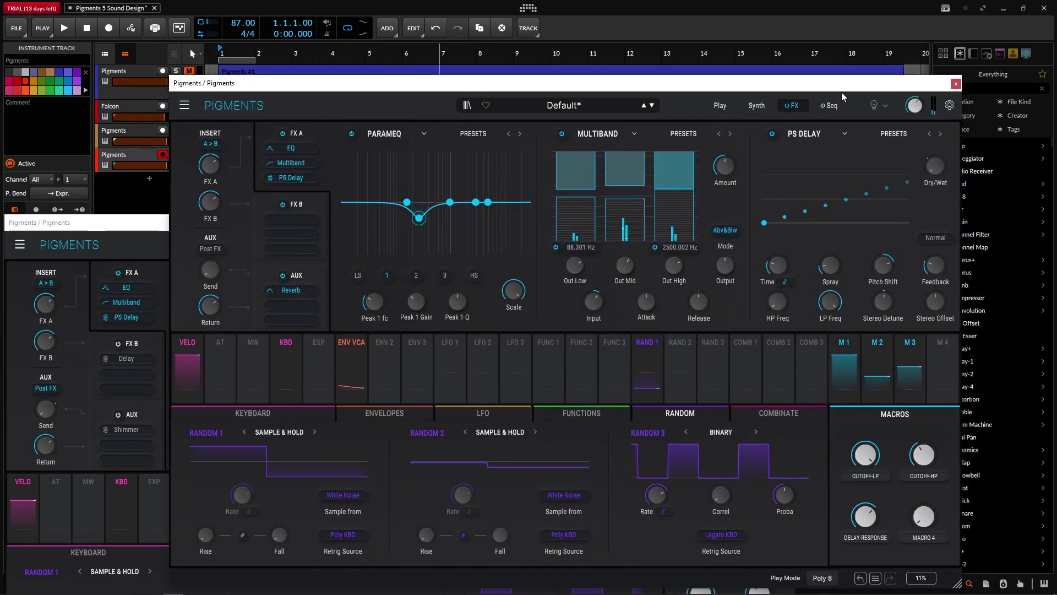
# Adjust the Default PS Delay's Feedback and HP Freq, checking them against the Dark Sorceress patch's PS Delay.
pyautogui.moveTo(935, 266); pyautogui.dragTo(938, 273)
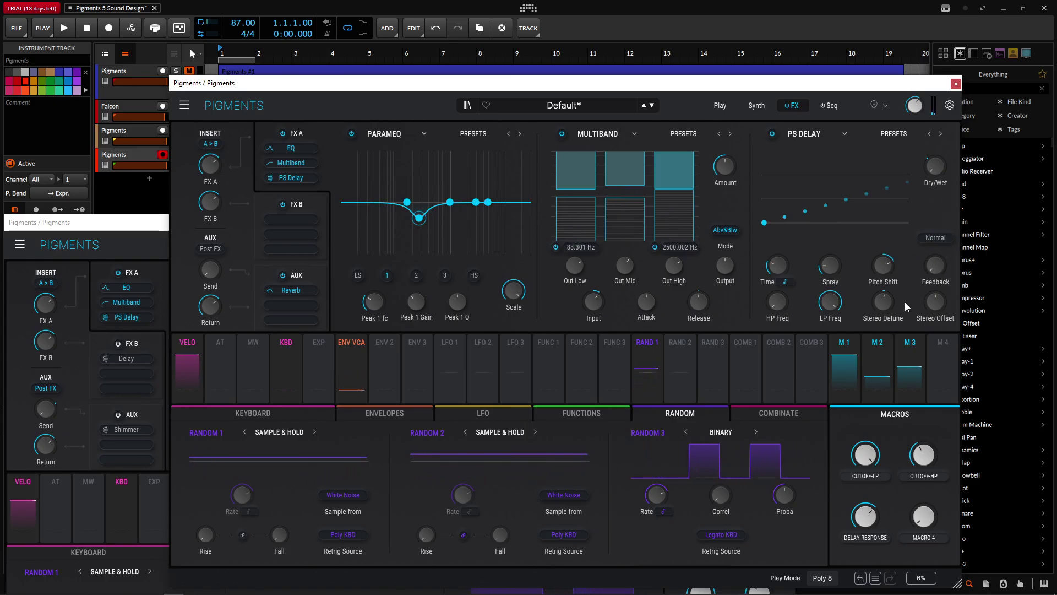
pyautogui.moveTo(791, 293)
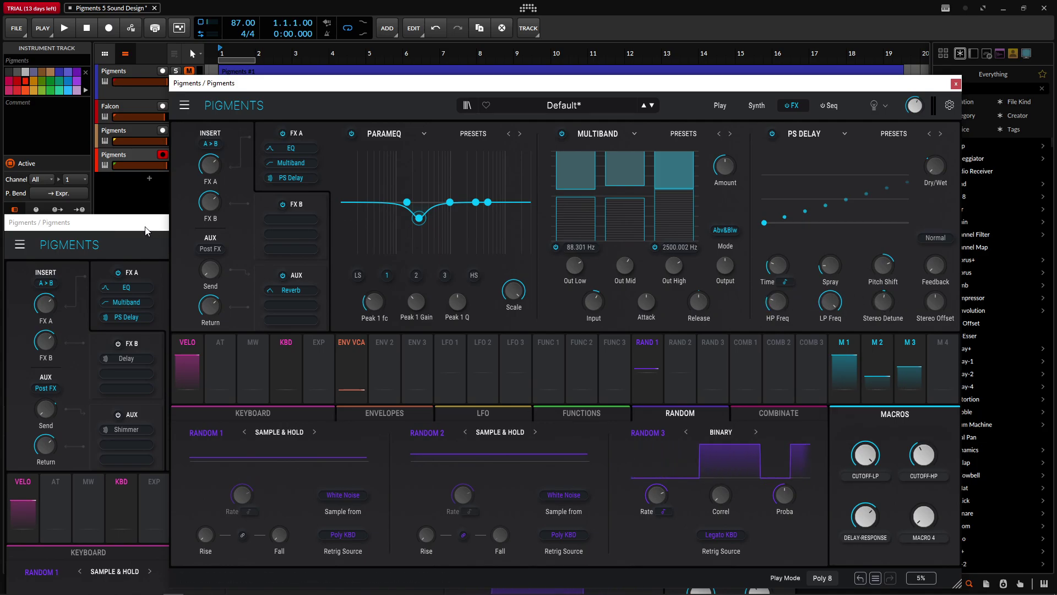
pyautogui.moveTo(148, 231); pyautogui.dragTo(174, 166)
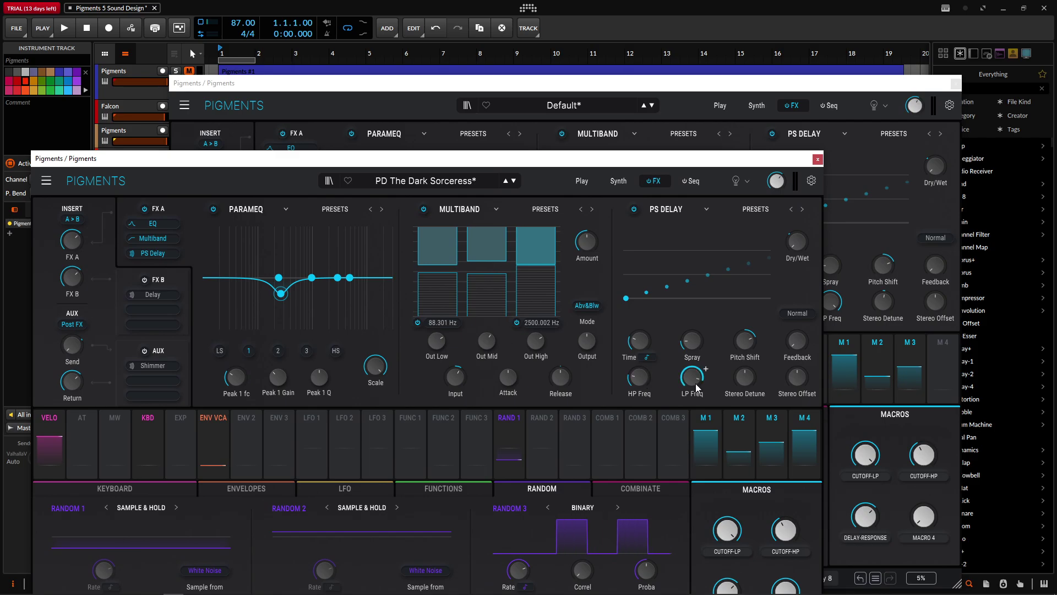
pyautogui.click(794, 90)
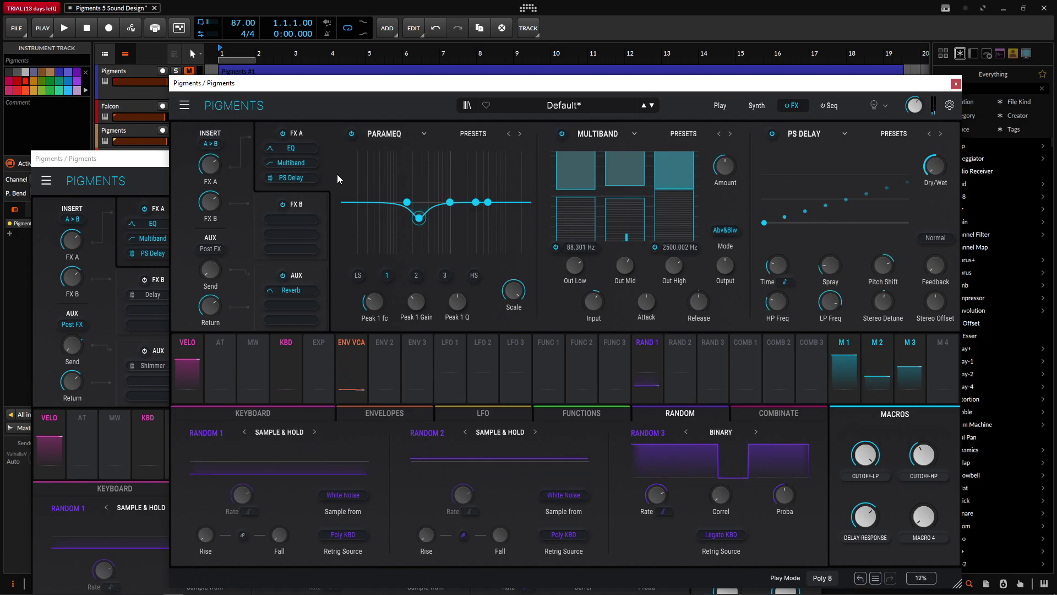
# Check the Dark Sorceress patch's FX B effect and add a Delay as the first FX B effect in the Default patch.
pyautogui.moveTo(354, 87); pyautogui.dragTo(449, 118)
pyautogui.click(396, 214)
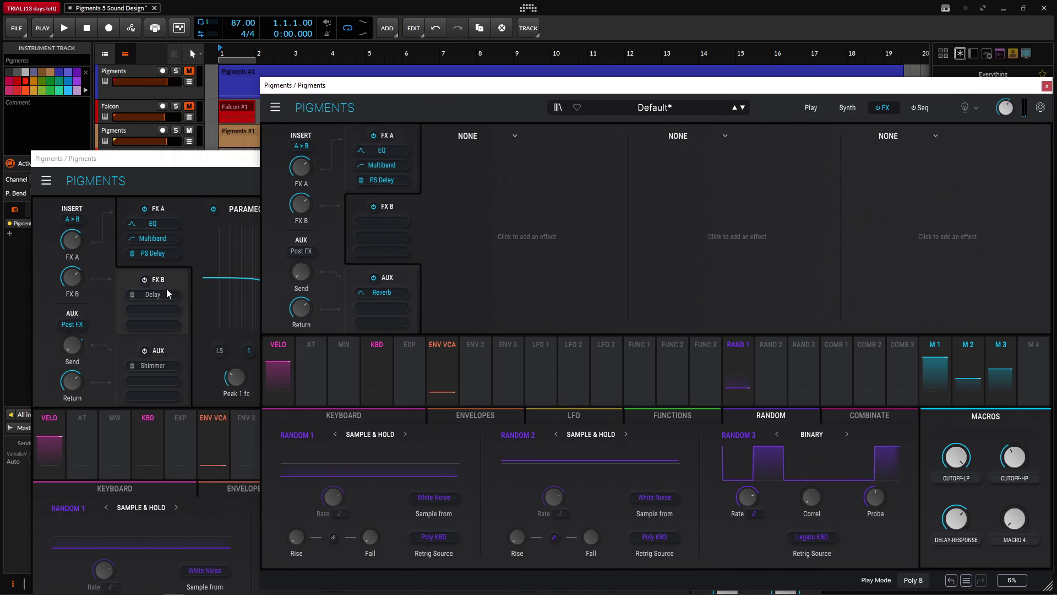
pyautogui.click(163, 292)
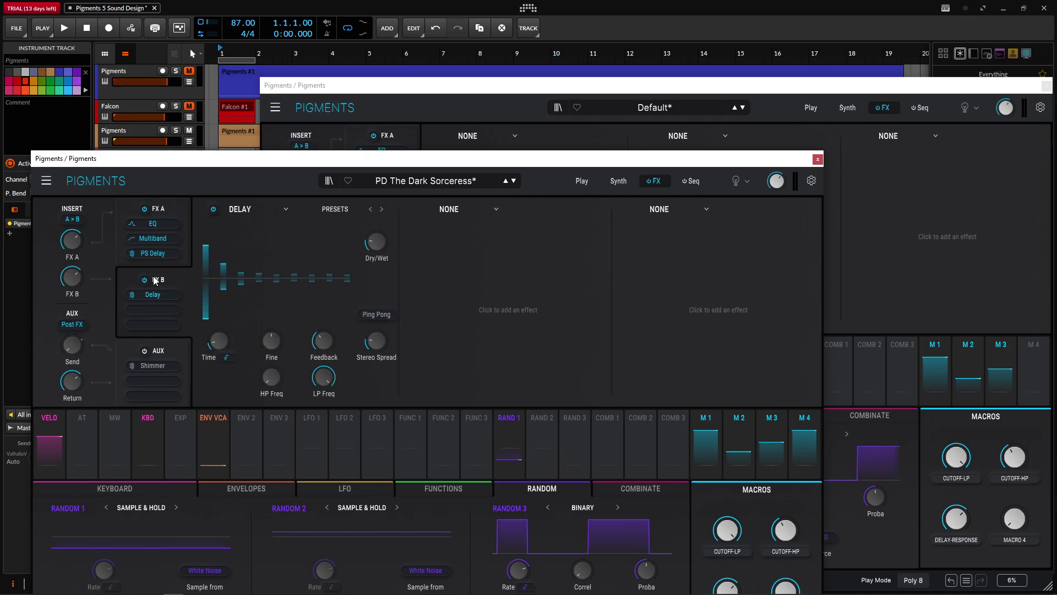
pyautogui.click(461, 86)
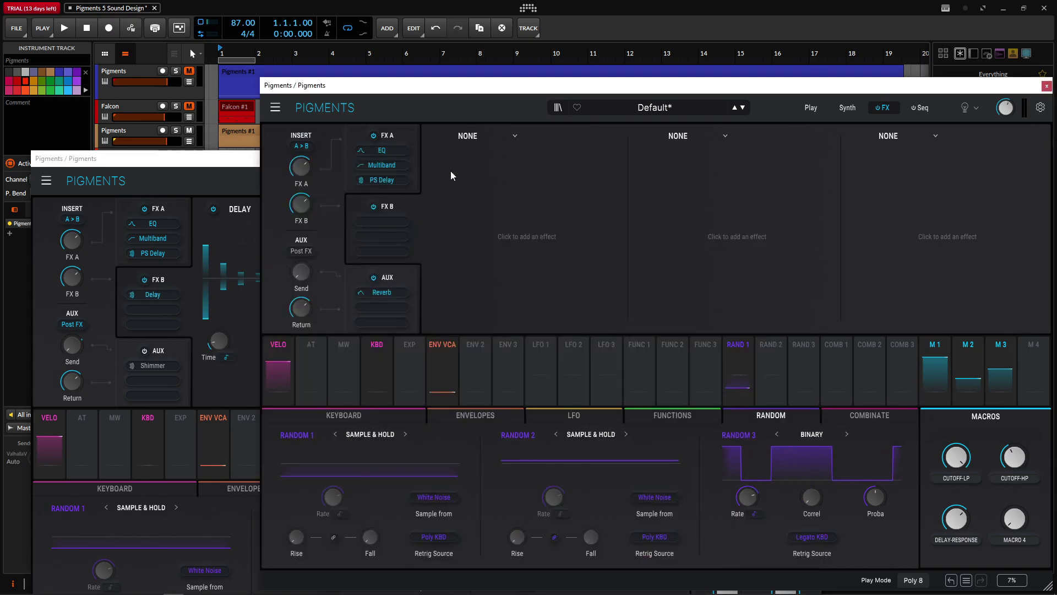
pyautogui.click(484, 160)
pyautogui.click(490, 203)
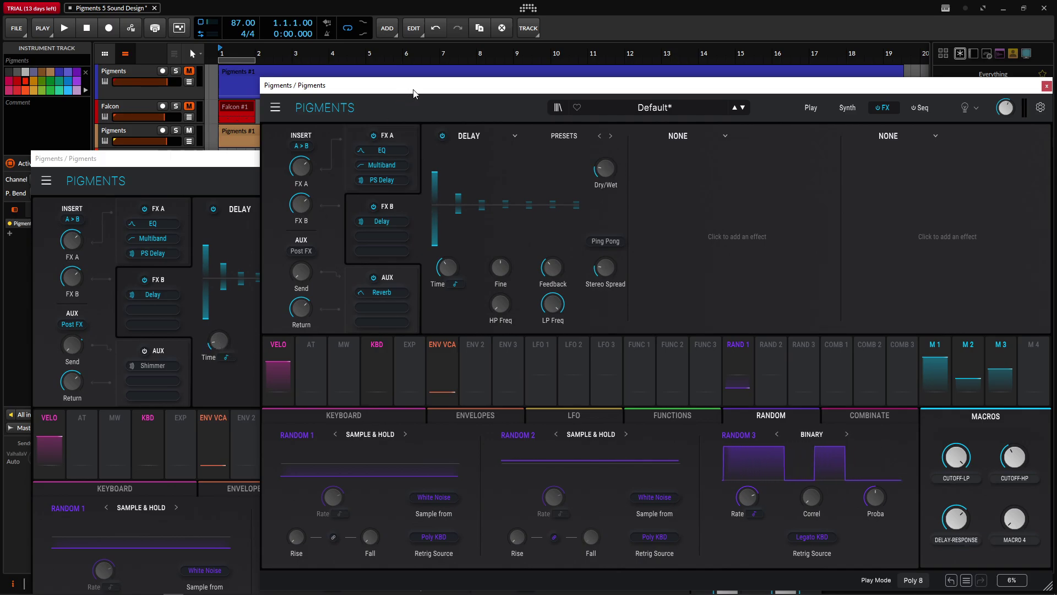
pyautogui.moveTo(413, 92); pyautogui.dragTo(555, 93)
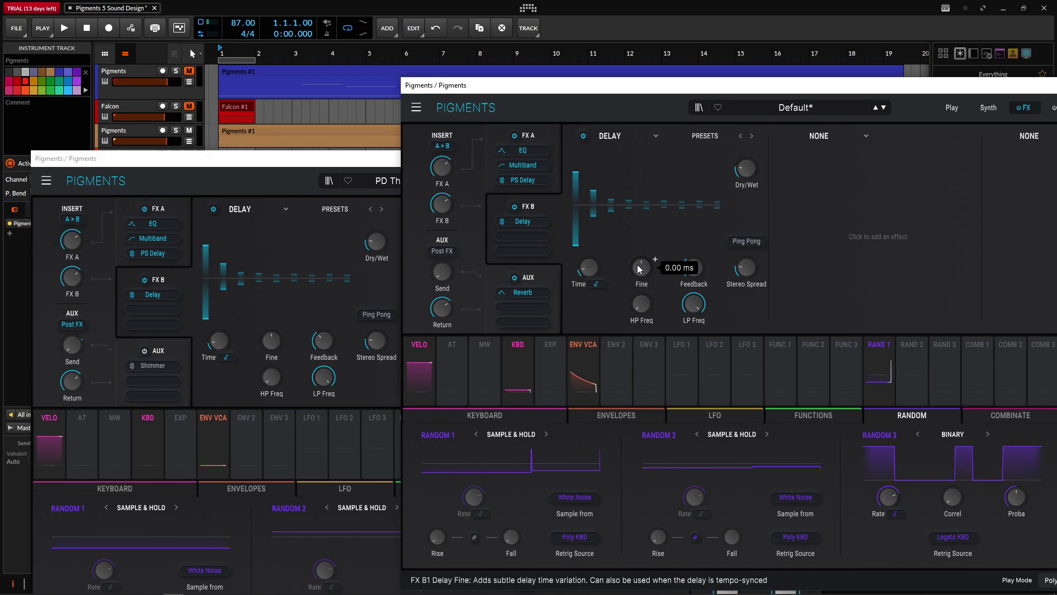
# Replace the Default patch's Aux Reverb with Shimmer and compare its settings with the Dark Sorceress patch's Shimmer.
pyautogui.click(542, 279)
pyautogui.click(617, 136)
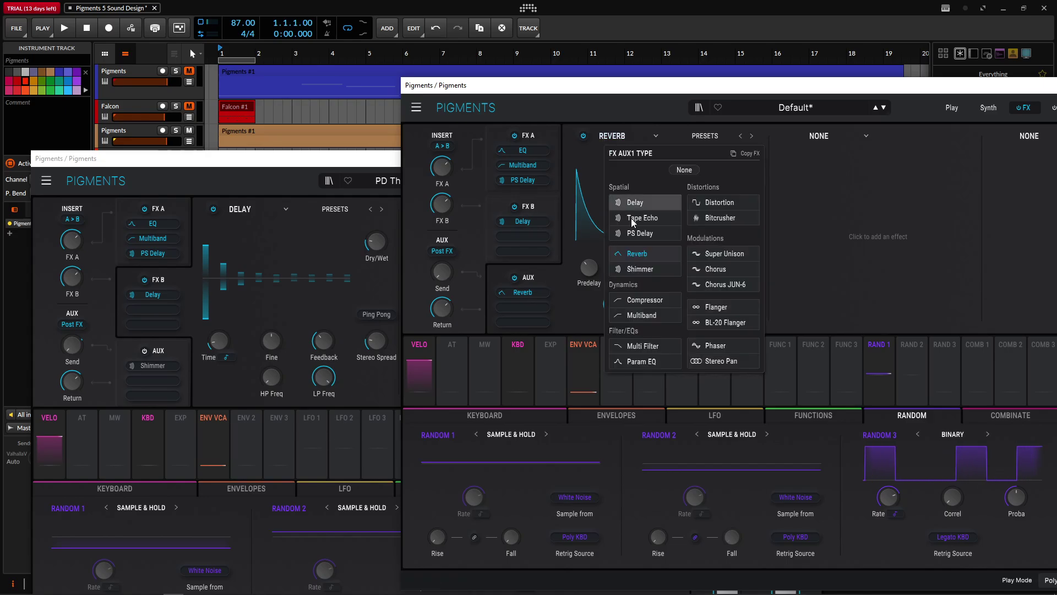
pyautogui.click(639, 269)
pyautogui.click(152, 352)
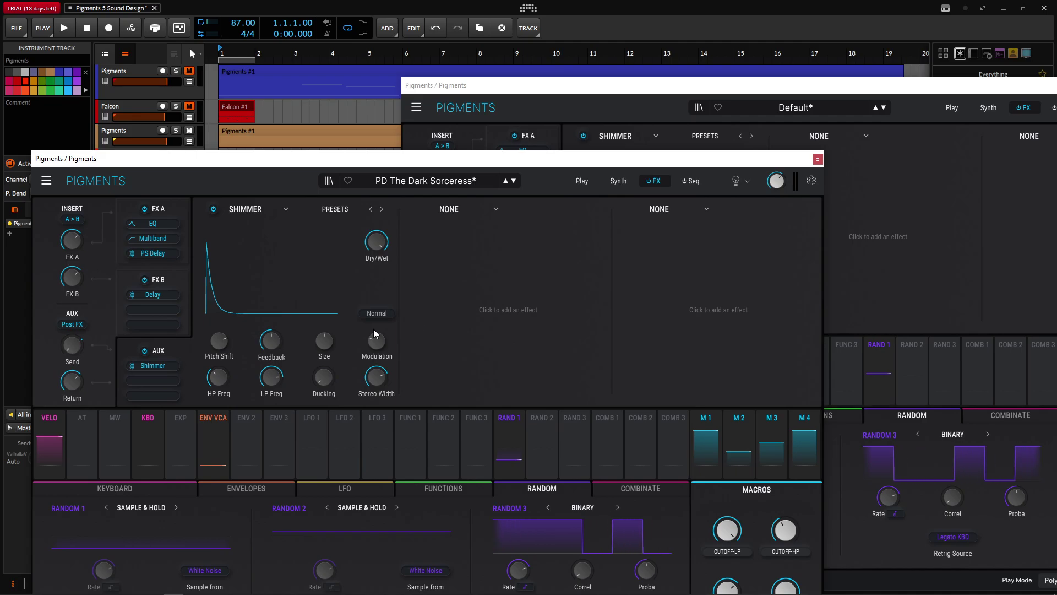
pyautogui.moveTo(275, 342)
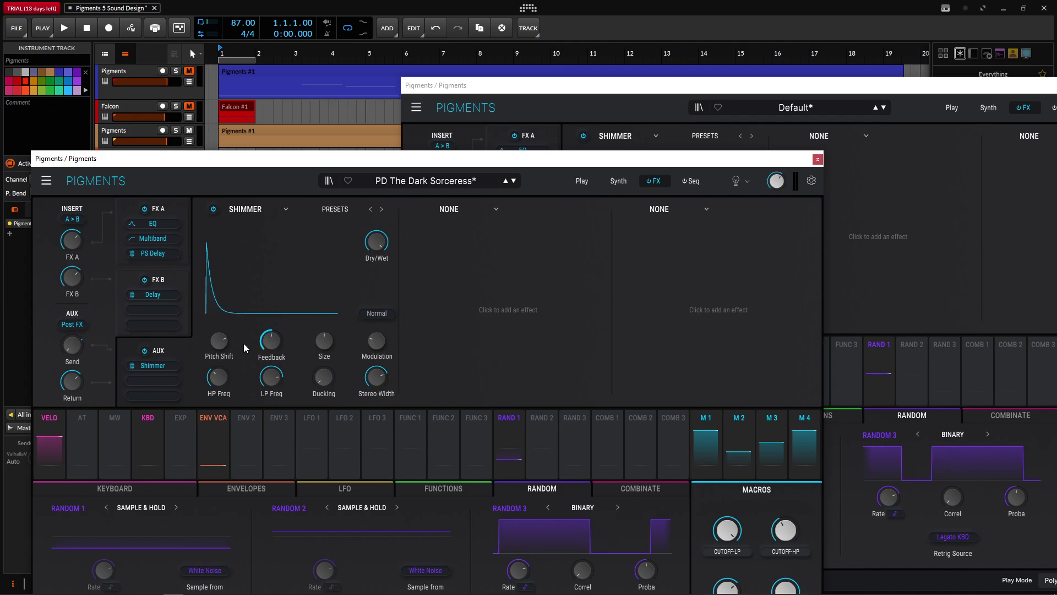
pyautogui.click(717, 92)
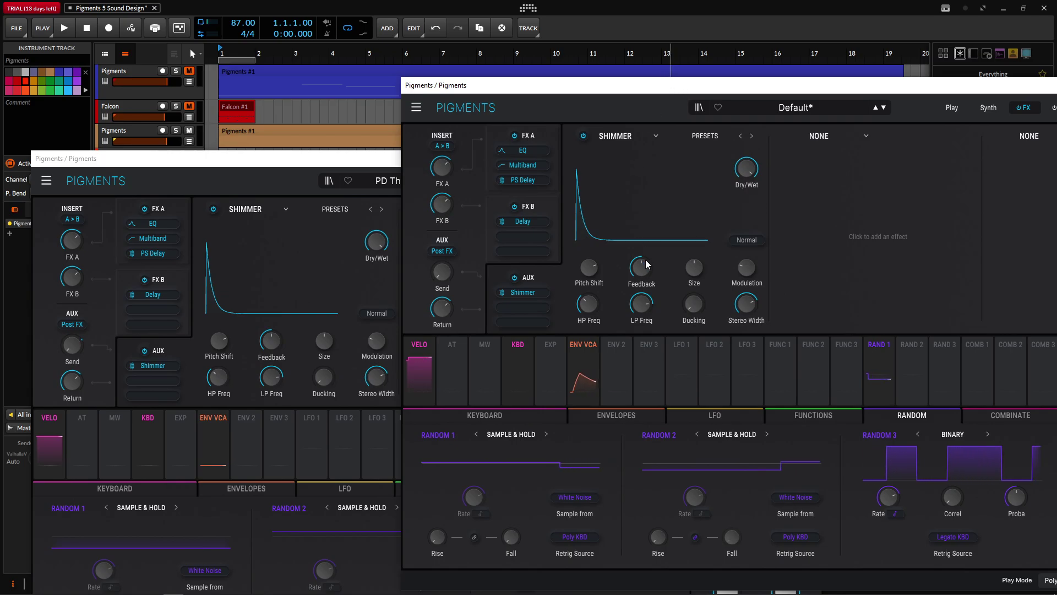
pyautogui.moveTo(635, 262)
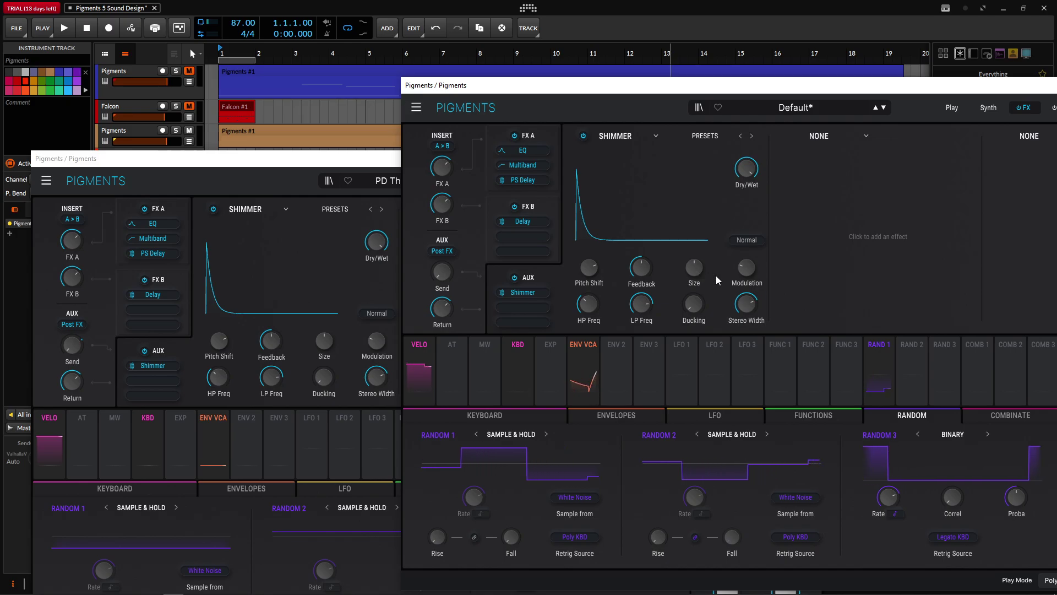
# Turn the Default patch's Aux Send all the way down and assign Macro 4 to modulate it.
pyautogui.moveTo(456, 264)
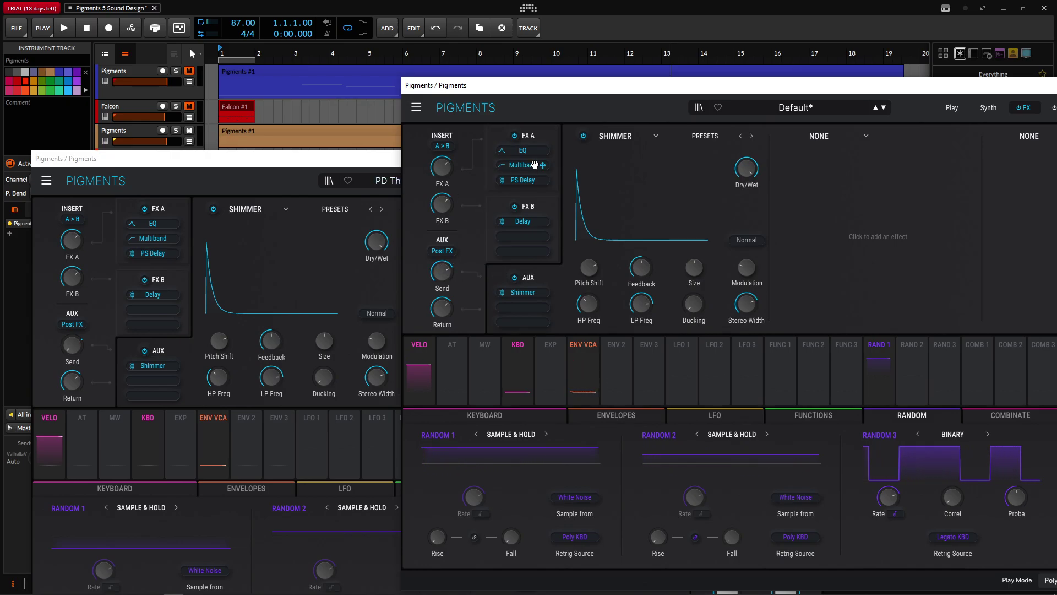
pyautogui.moveTo(76, 378)
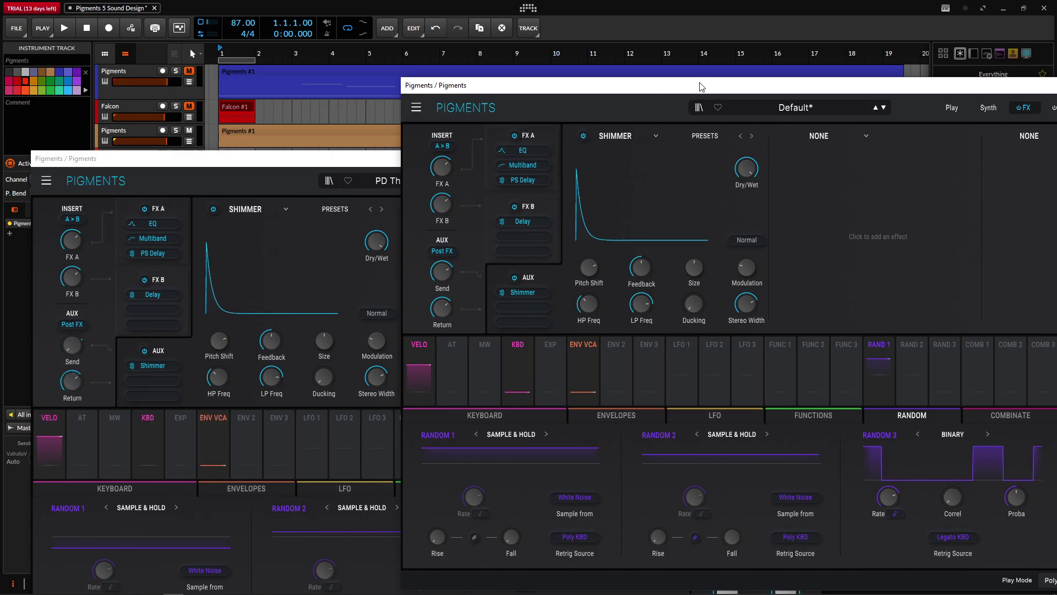
pyautogui.moveTo(701, 86); pyautogui.dragTo(508, 24)
pyautogui.moveTo(250, 210); pyautogui.dragTo(251, 287)
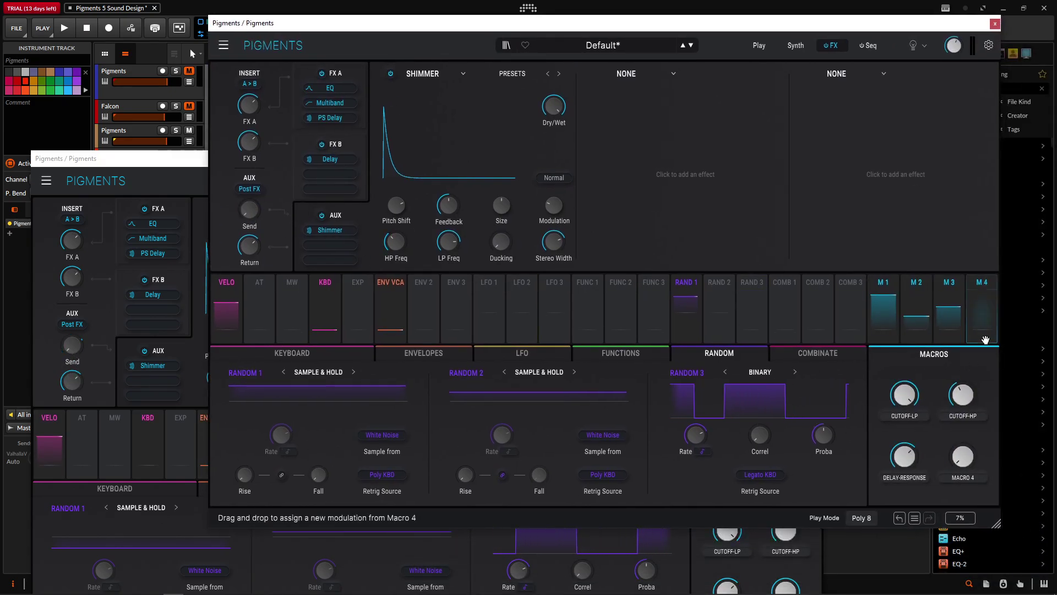
pyautogui.moveTo(982, 308); pyautogui.dragTo(250, 213)
# Rename the Default patch's Macro 4 as REVERB and raise it to its maximum.
pyautogui.doubleClick(963, 478)
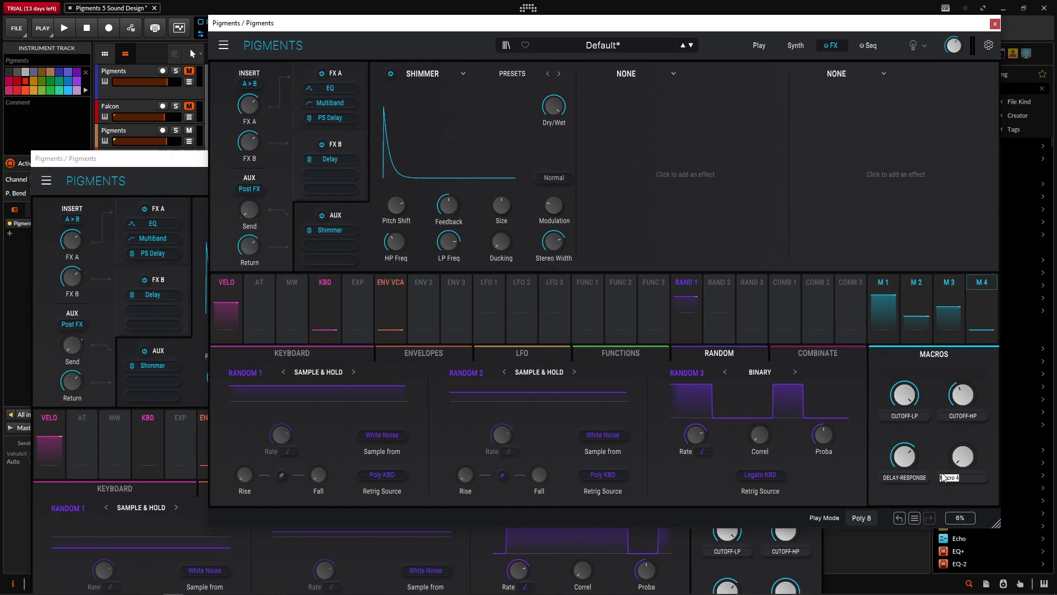
pyautogui.write('REVERB')
pyautogui.press('Return')
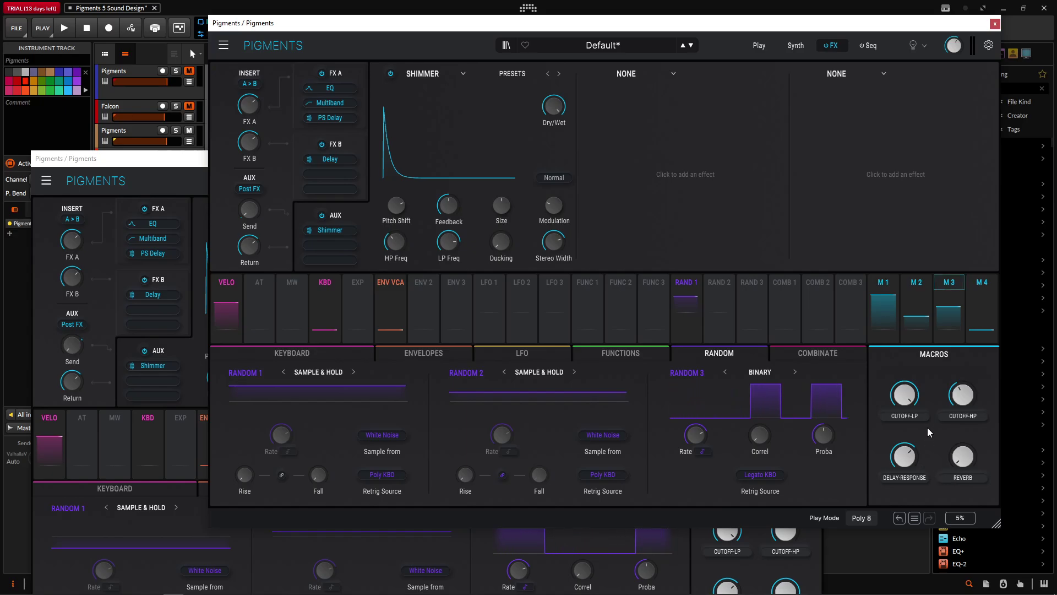
pyautogui.moveTo(969, 453); pyautogui.dragTo(973, 436)
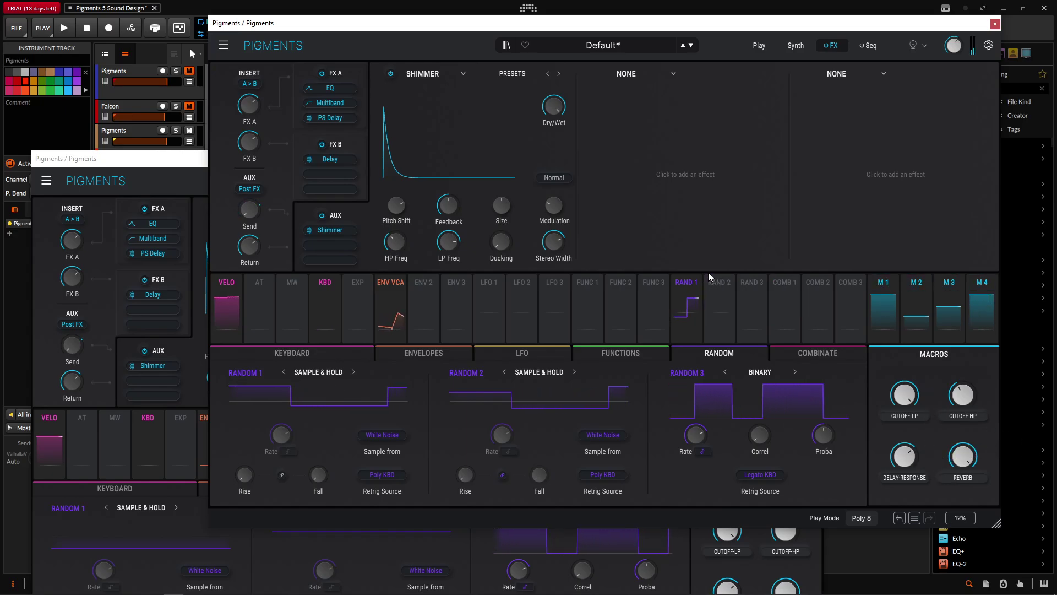
# Show the Default patch's synth page and shift the Dark Sorceress window down to uncover all tracks, keeping the Default window in front.
pyautogui.click(169, 163)
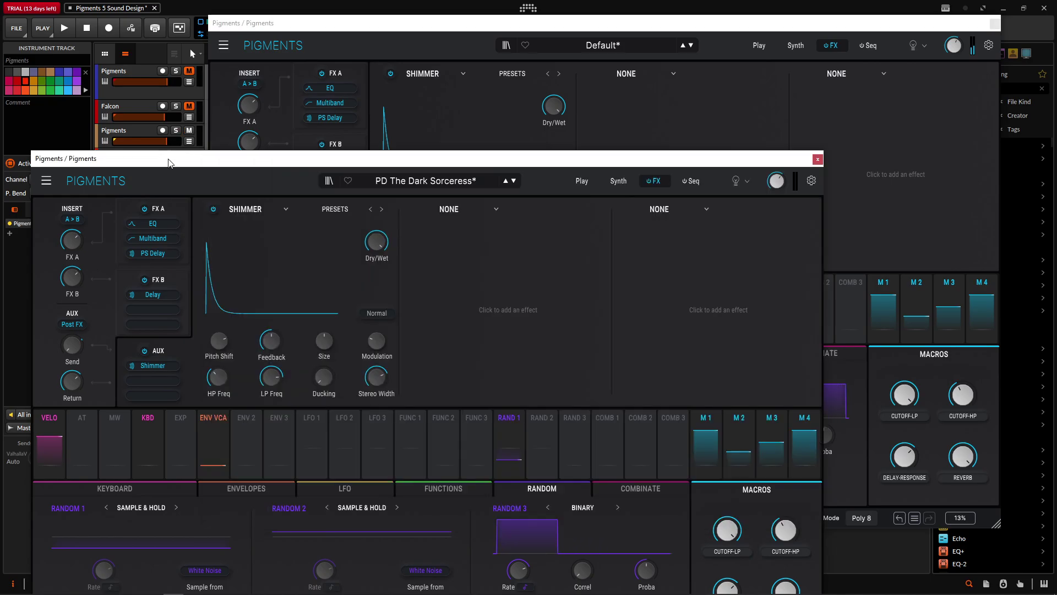
pyautogui.click(955, 47)
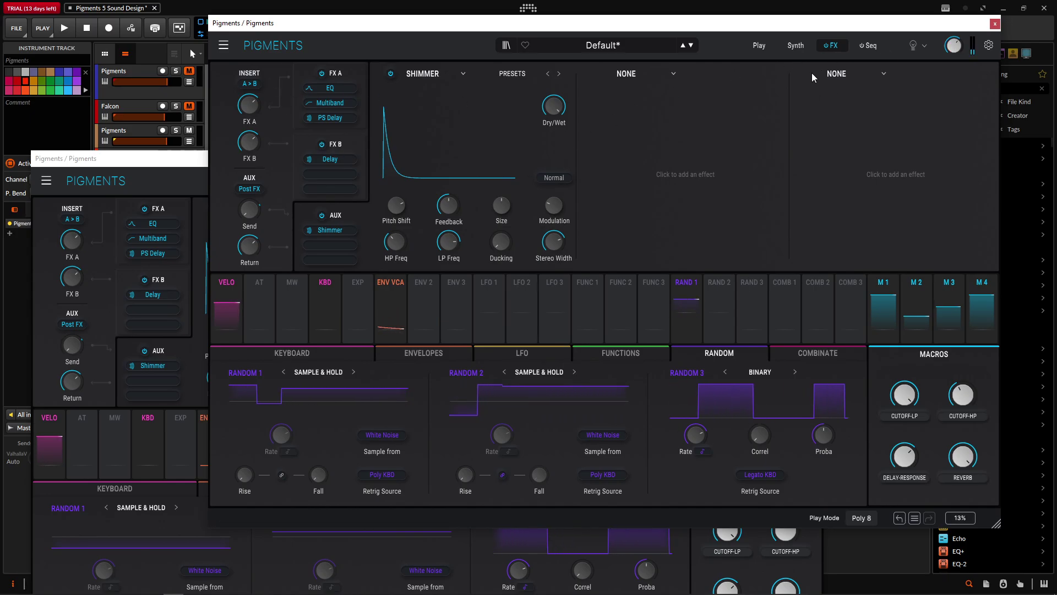
pyautogui.click(793, 46)
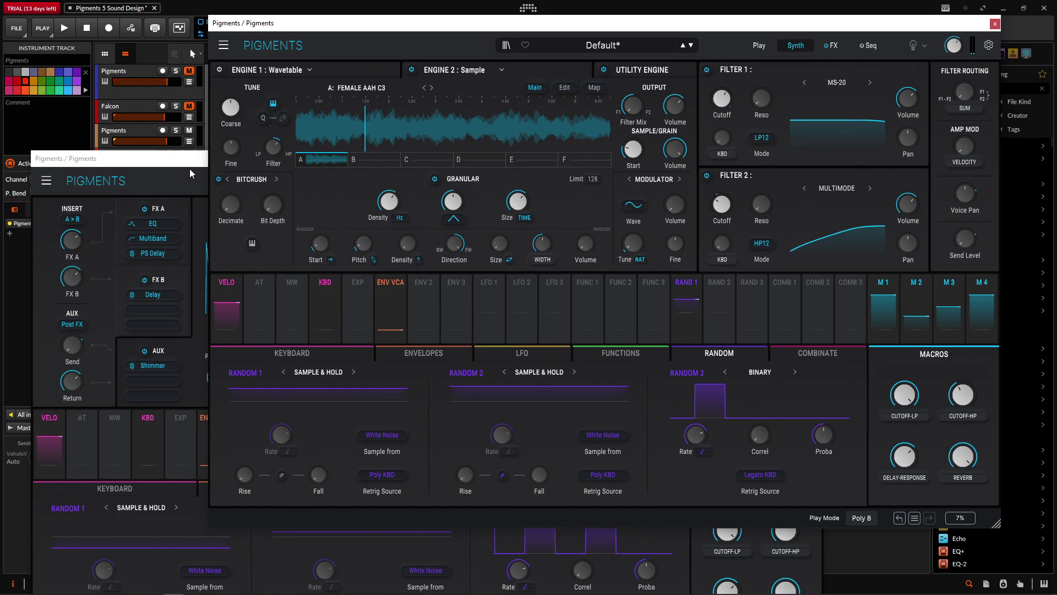
pyautogui.moveTo(189, 160); pyautogui.dragTo(234, 215)
pyautogui.click(447, 36)
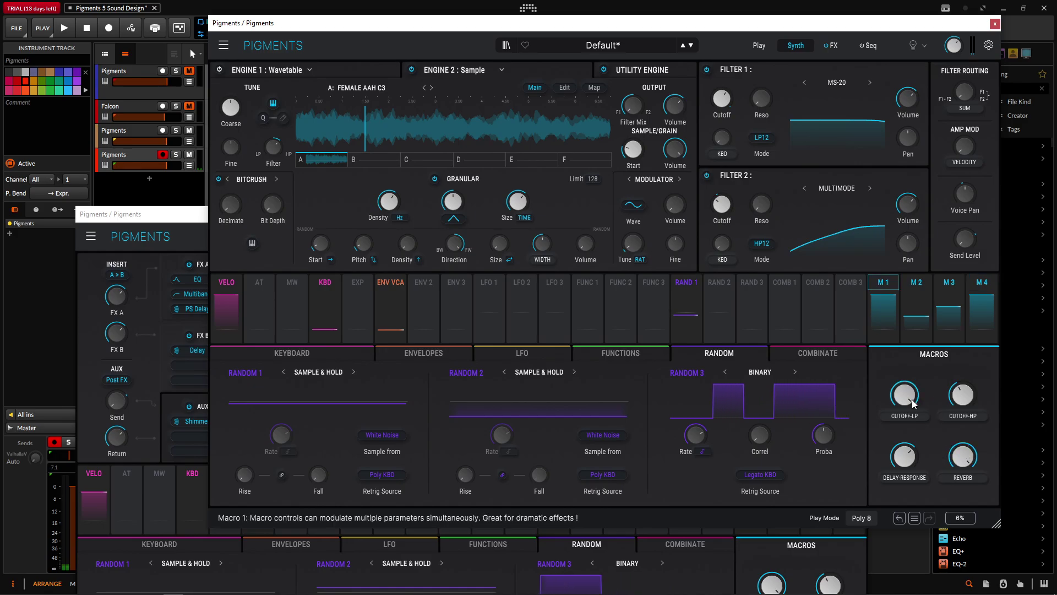
# Audition the Default patch's Cutoff-LP, Cutoff-HP and Delay-Response macros by sweeping each one and bringing it back near its original setting.
pyautogui.moveTo(899, 400)
pyautogui.moveTo(899, 400); pyautogui.dragTo(898, 441)
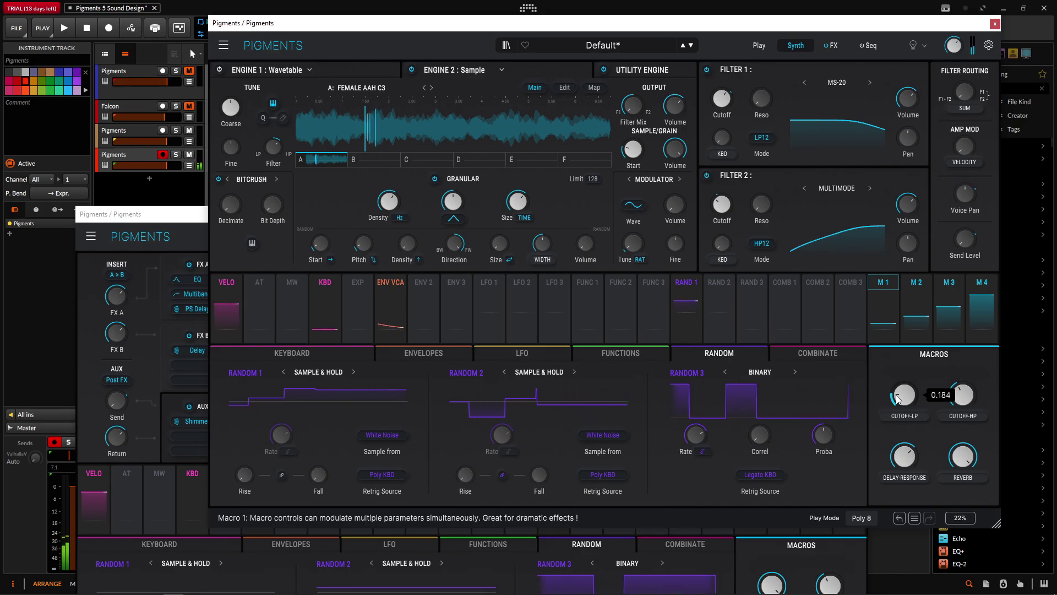
pyautogui.moveTo(901, 405); pyautogui.dragTo(890, 380)
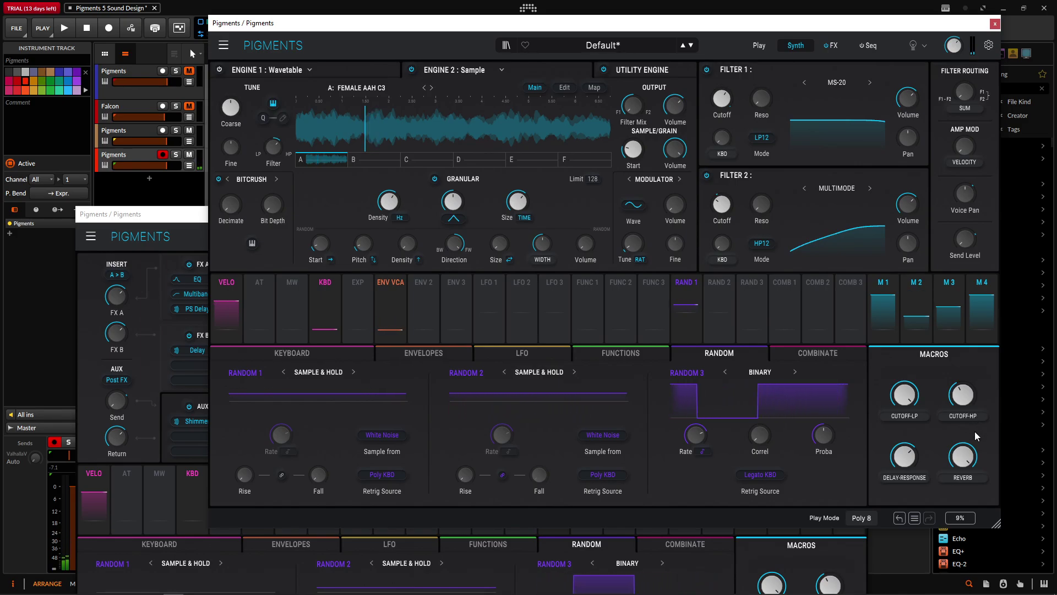
pyautogui.moveTo(970, 401); pyautogui.dragTo(969, 358)
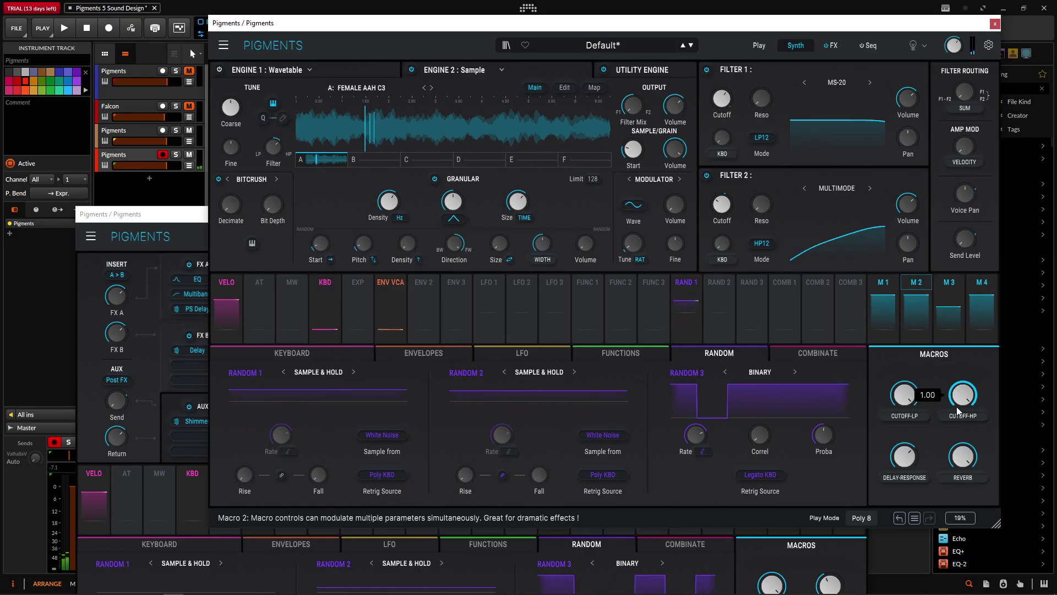
pyautogui.moveTo(956, 405); pyautogui.dragTo(965, 401)
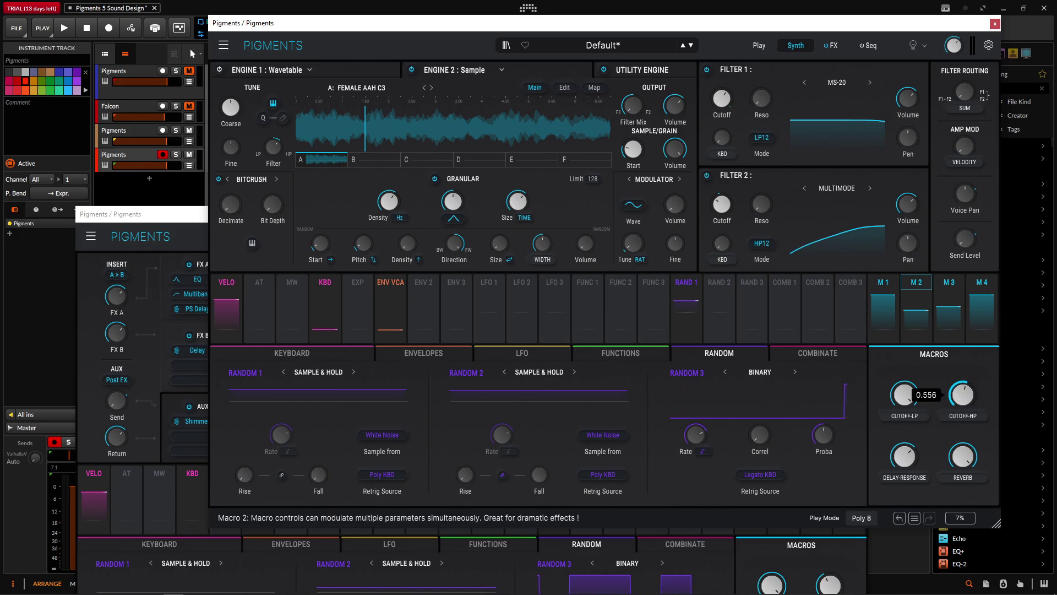
pyautogui.moveTo(963, 395); pyautogui.dragTo(958, 398)
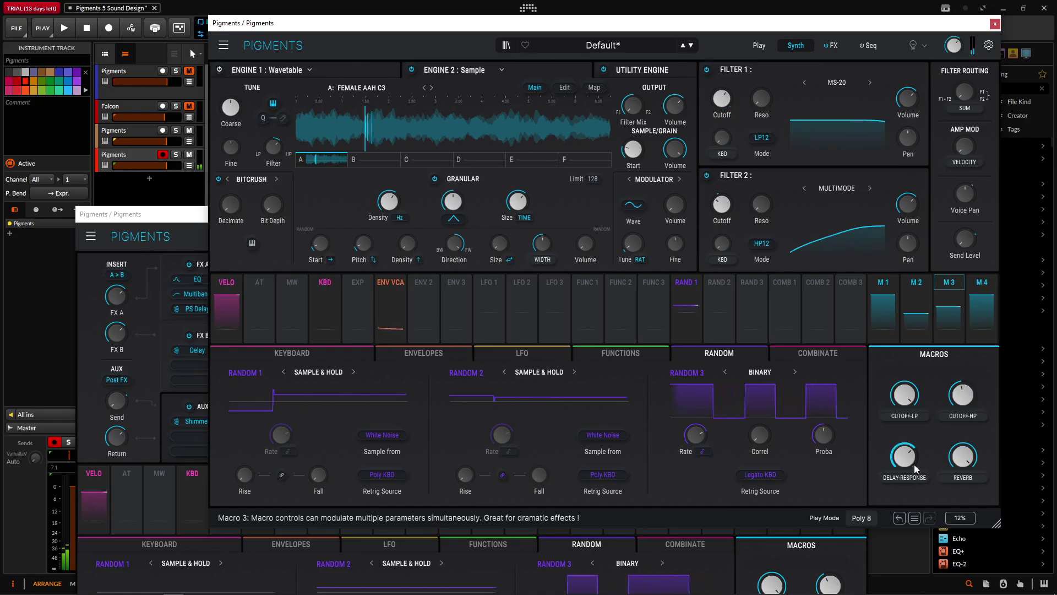
pyautogui.moveTo(915, 467); pyautogui.dragTo(916, 496)
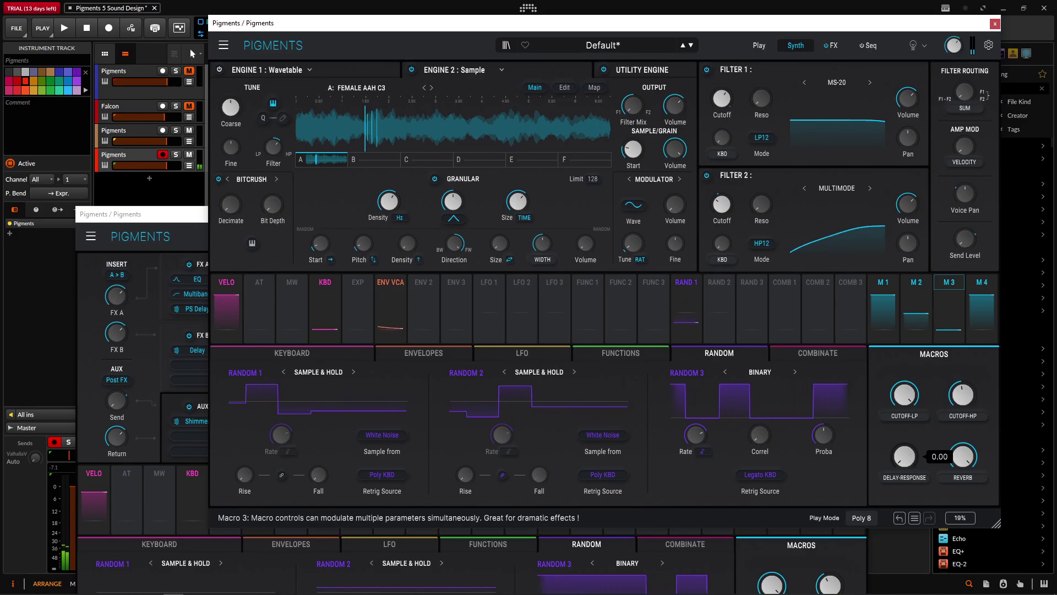
pyautogui.moveTo(914, 469); pyautogui.dragTo(913, 440)
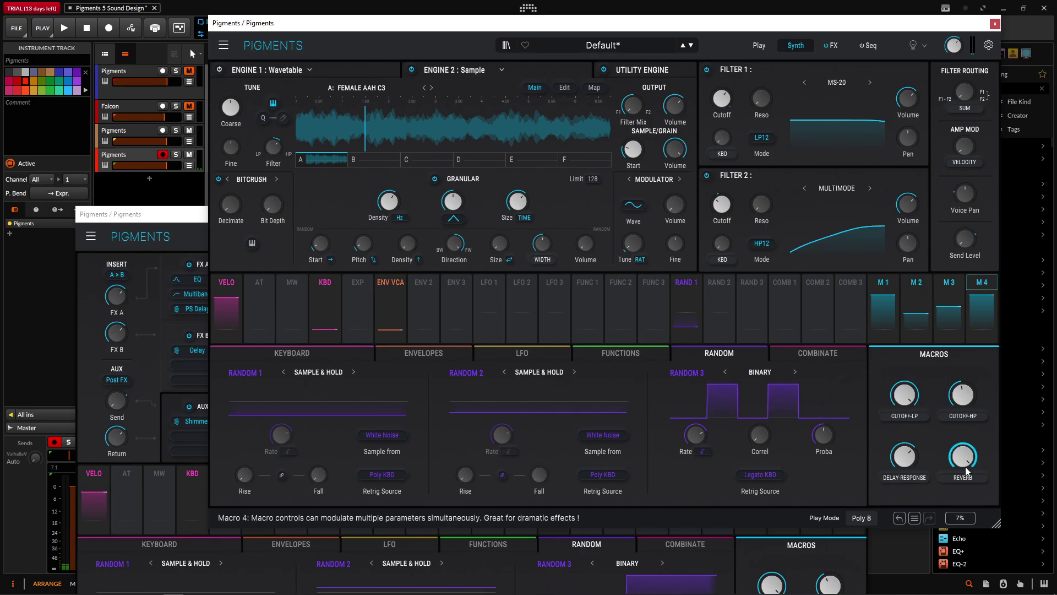
# Try a lower Pitch Shift on the Default patch's FX A PS Delay, then return it to 12.00 st.
pyautogui.click(837, 47)
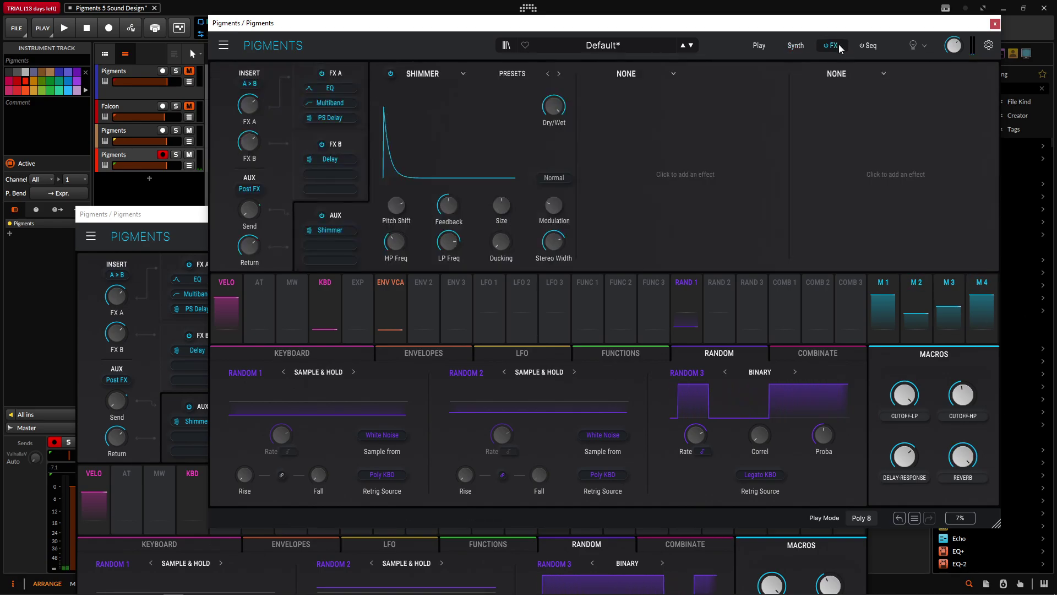
pyautogui.click(336, 72)
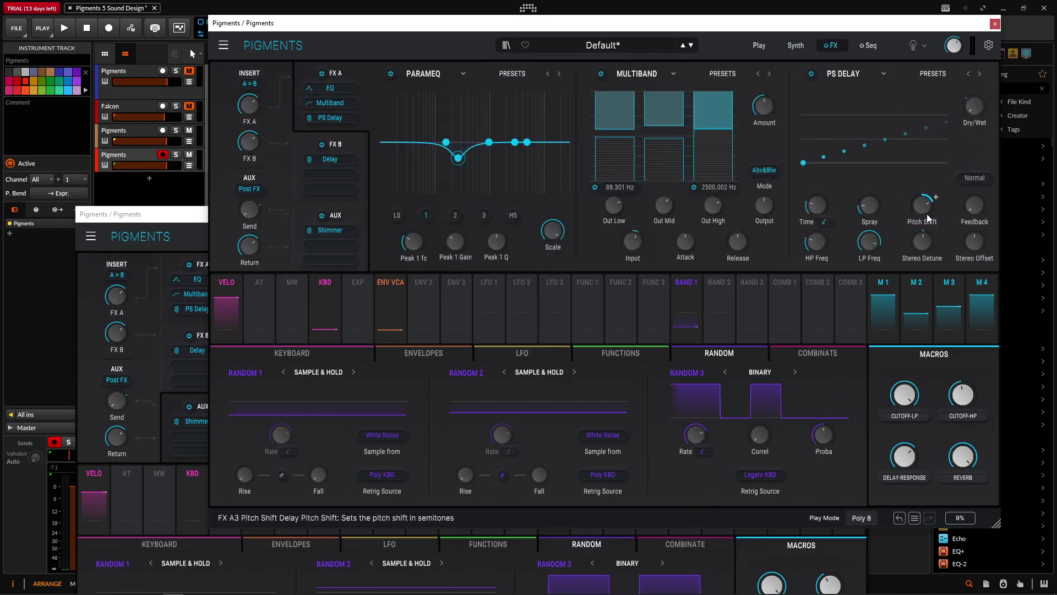
pyautogui.moveTo(936, 193); pyautogui.dragTo(923, 215)
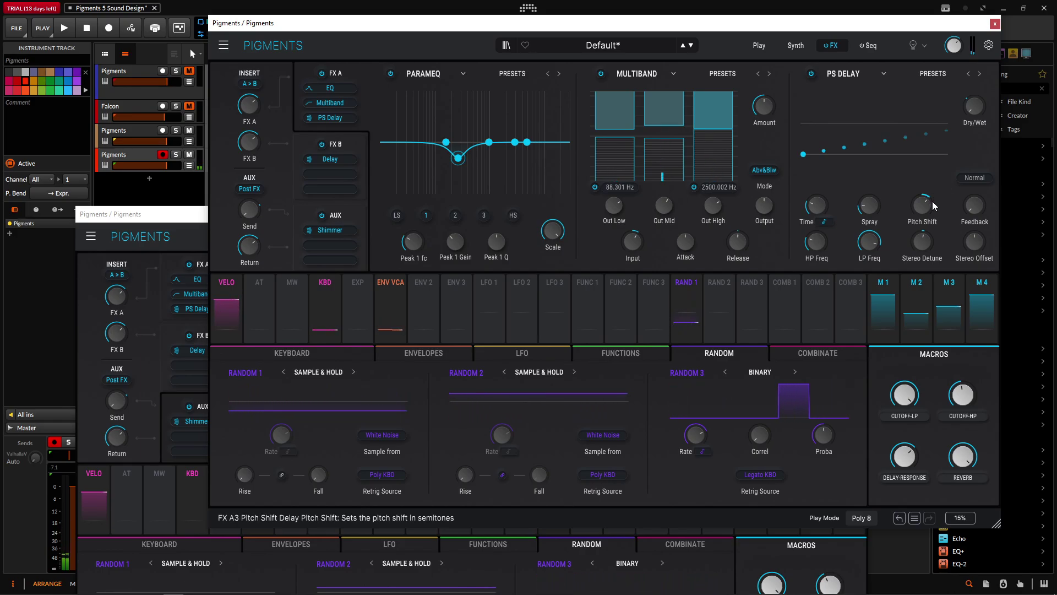
pyautogui.moveTo(923, 205)
pyautogui.mouseDown()
pyautogui.moveTo(936, 197)
pyautogui.moveTo(920, 212)
pyautogui.mouseUp()
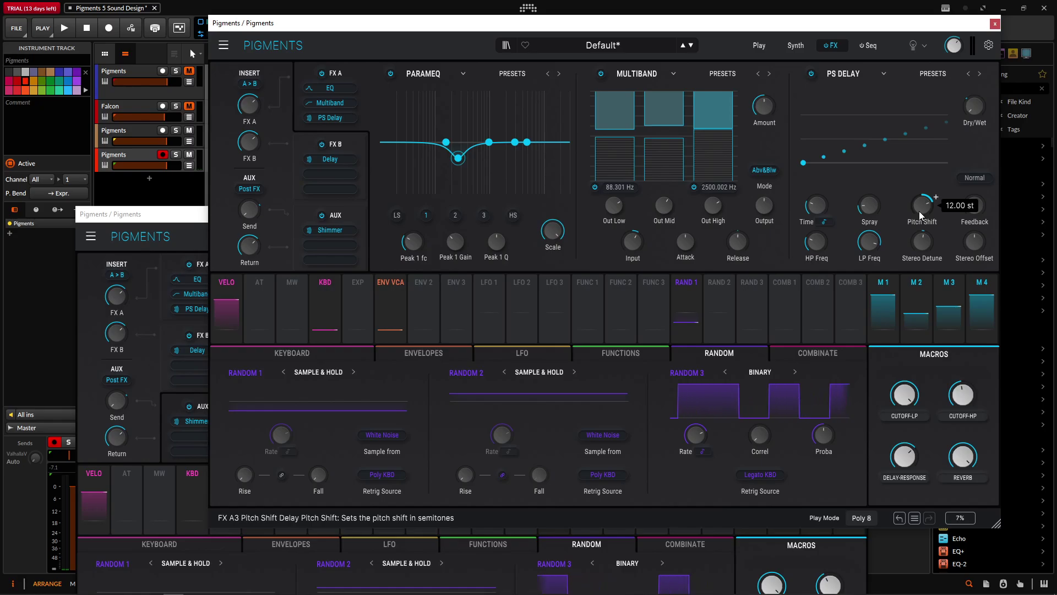
# Reposition the Default patch's window to uncover the transport toolbar and the arrangement timeline.
pyautogui.moveTo(822, 27); pyautogui.dragTo(804, 89)
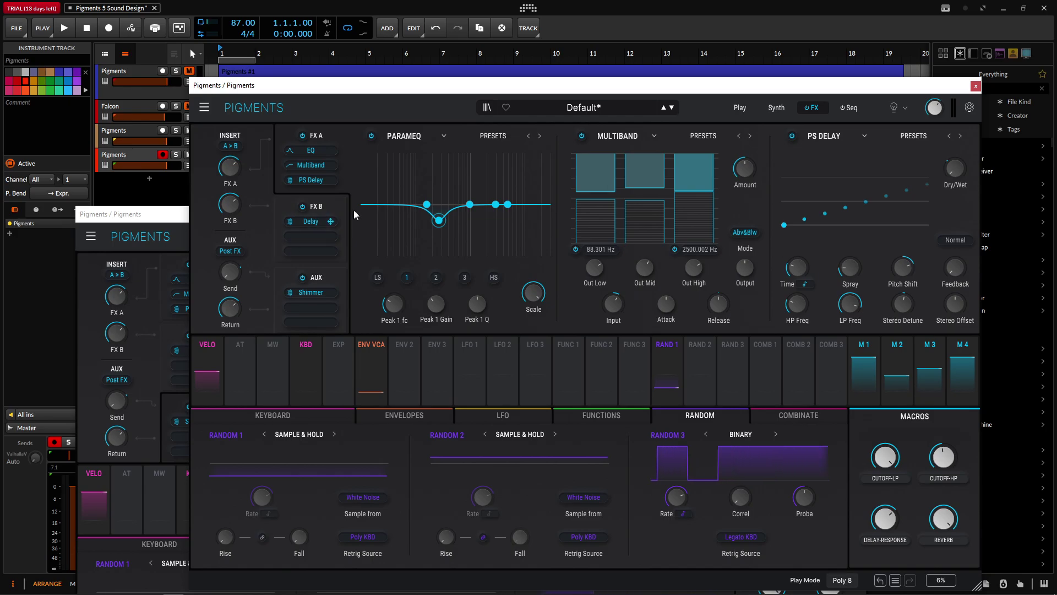
pyautogui.moveTo(674, 86); pyautogui.dragTo(633, 64)
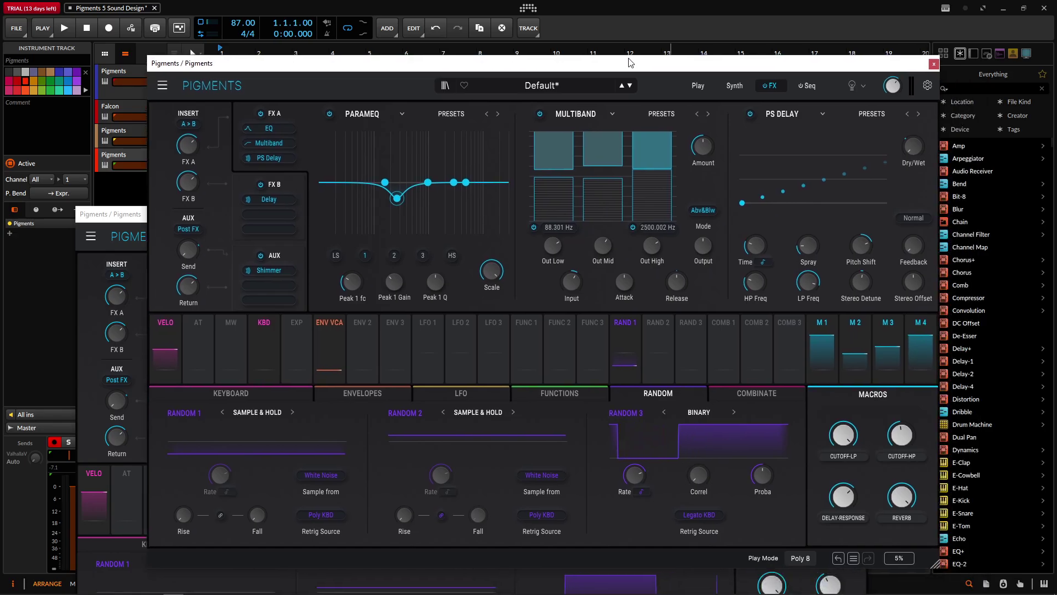